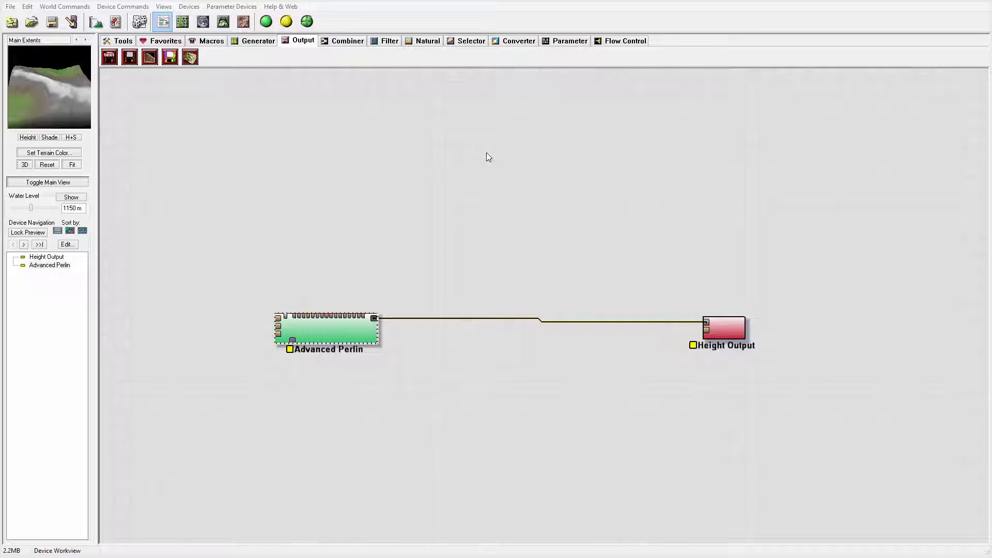
# - Move the Advanced Perlin and Height Output devices slightly higher in the network so they line up
pyautogui.moveTo(434, 165); pyautogui.dragTo(437, 187, button='right')
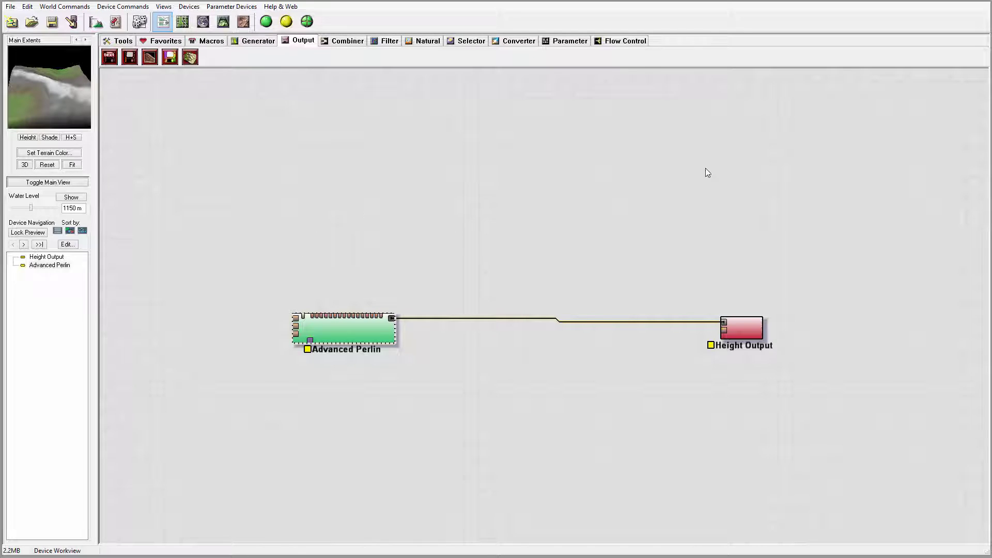
pyautogui.moveTo(364, 329); pyautogui.dragTo(341, 296)
pyautogui.moveTo(738, 329); pyautogui.dragTo(717, 296)
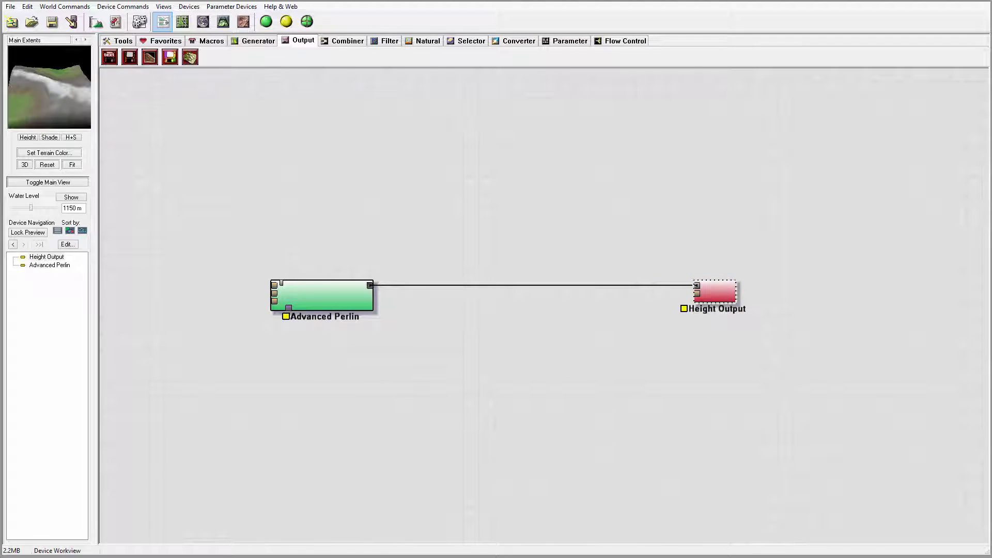
# - Set the Advanced Perlin generator's style to Basic and its feature scale to 8 km
pyautogui.click(327, 288)
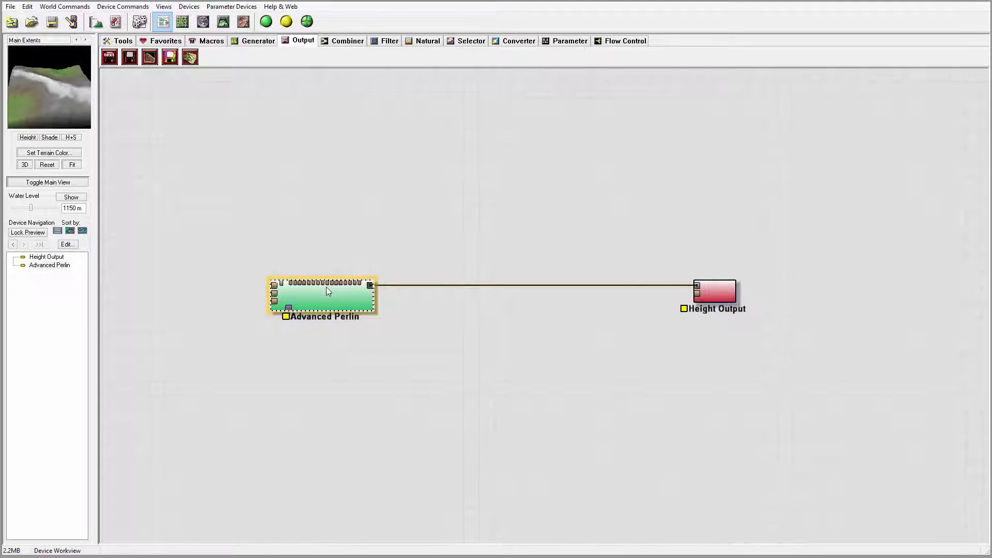
pyautogui.doubleClick(326, 292)
pyautogui.moveTo(461, 154); pyautogui.dragTo(523, 134)
pyautogui.click(451, 210)
pyautogui.click(450, 218)
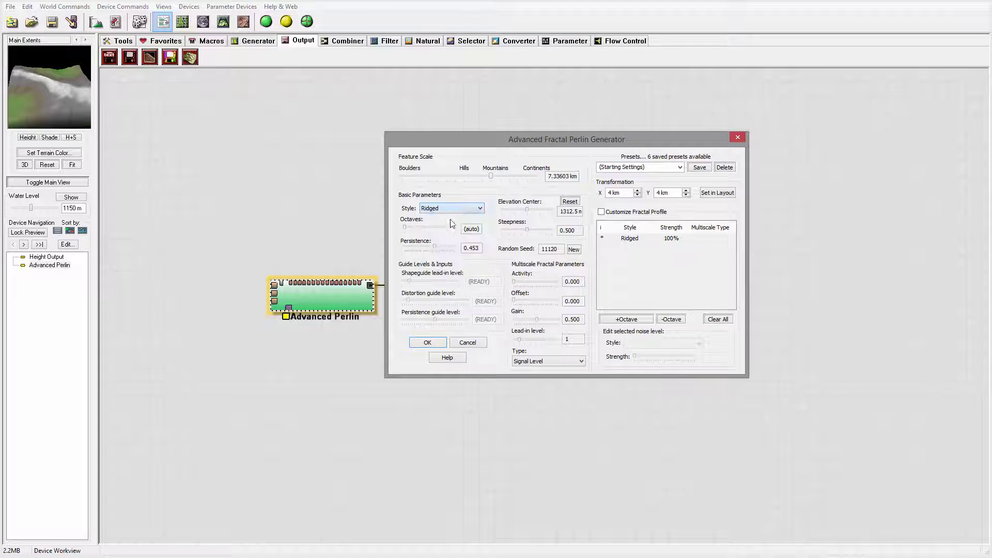
pyautogui.click(492, 176)
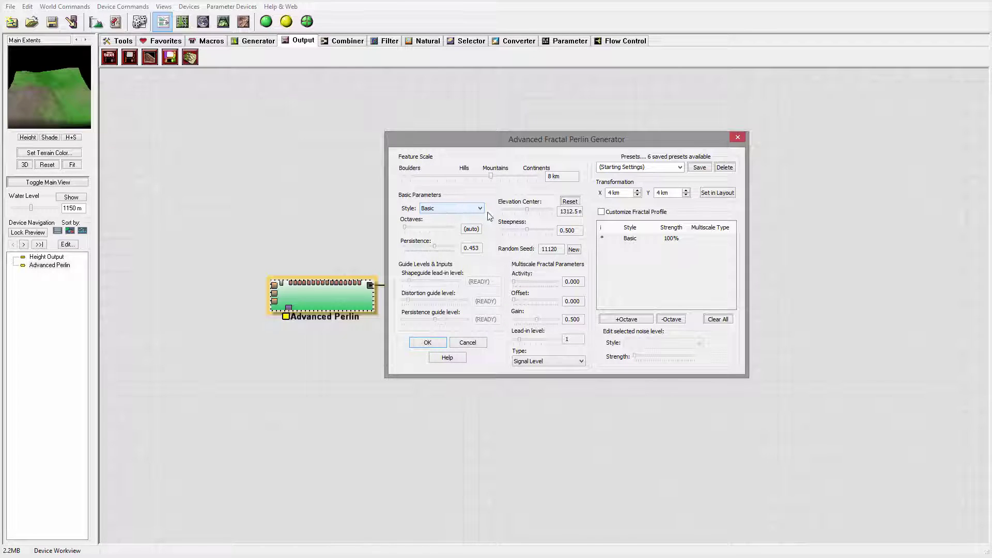
# - Set the Advanced Perlin's elevation center to 1558.59 and steepness to 0.656, and nudge the device up and away from the Height Output
pyautogui.moveTo(529, 213); pyautogui.dragTo(533, 213)
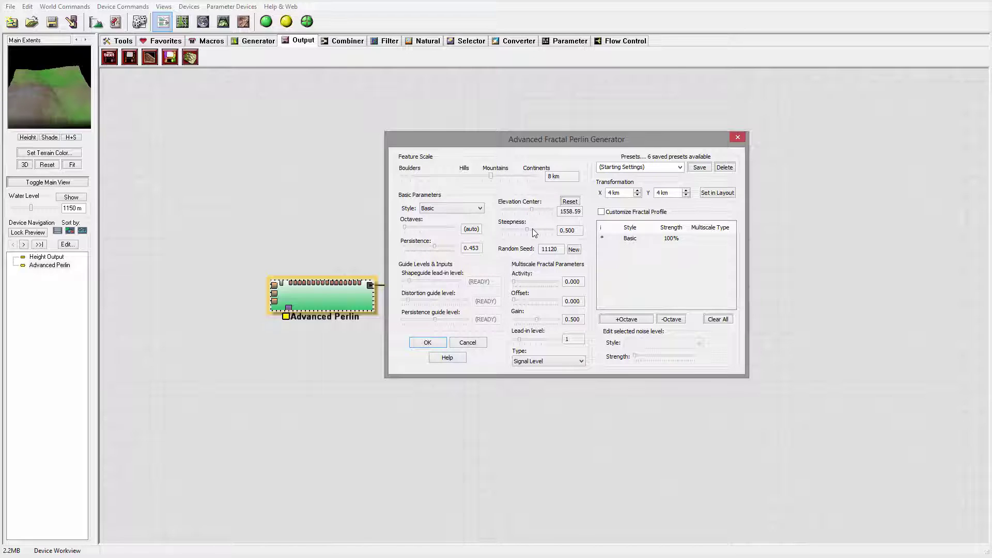
pyautogui.moveTo(529, 230); pyautogui.dragTo(534, 230)
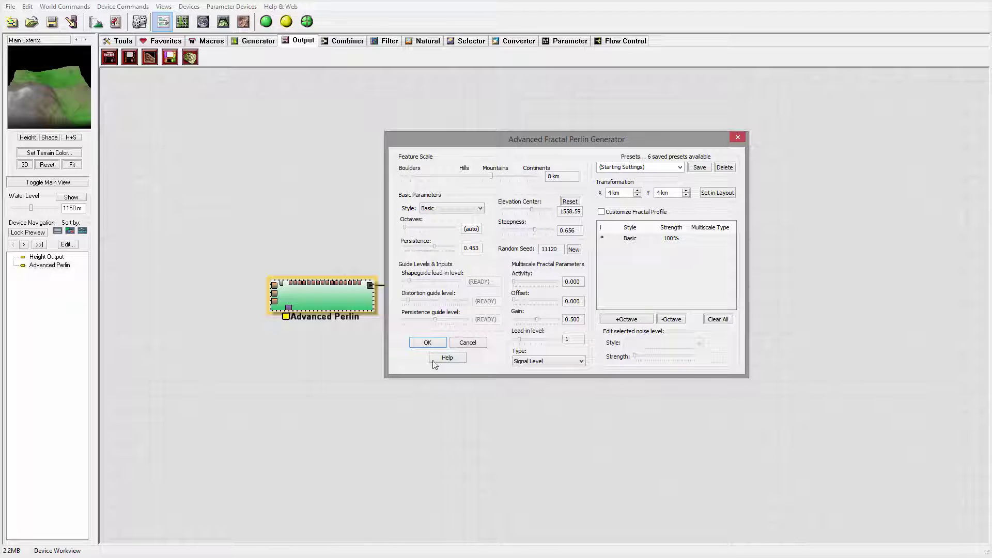
pyautogui.click(425, 345)
pyautogui.moveTo(321, 302); pyautogui.dragTo(305, 286)
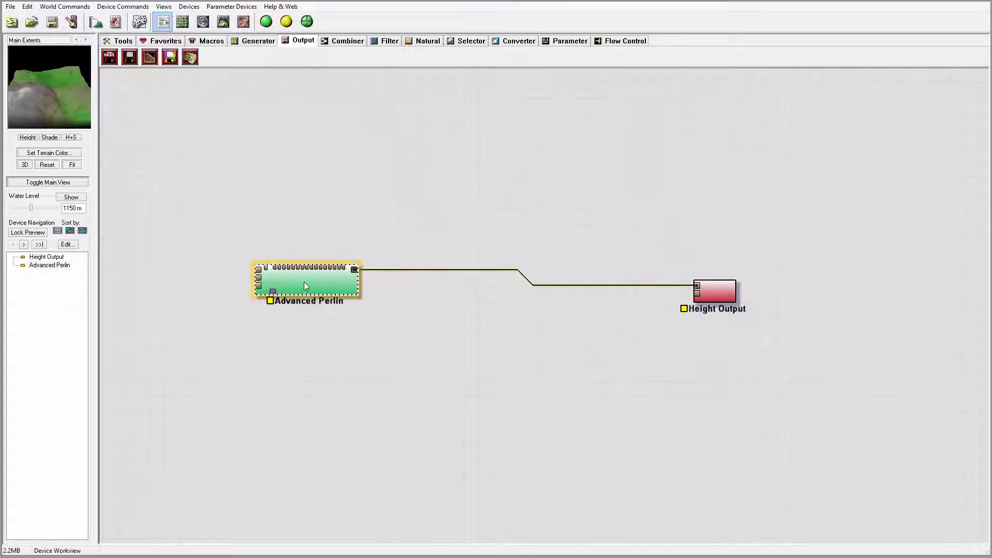
# - Examine the generated terrain's shape in the 3D View and return to the device network
pyautogui.click(223, 21)
pyautogui.moveTo(398, 282); pyautogui.dragTo(564, 366)
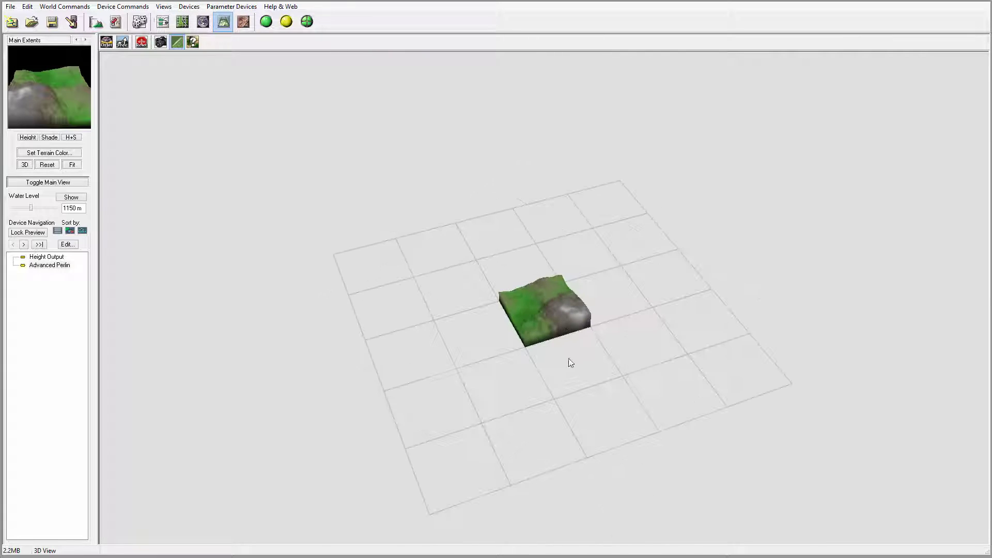
pyautogui.scroll(5, 565, 318)
pyautogui.moveTo(565, 319); pyautogui.dragTo(448, 275)
pyautogui.click(163, 21)
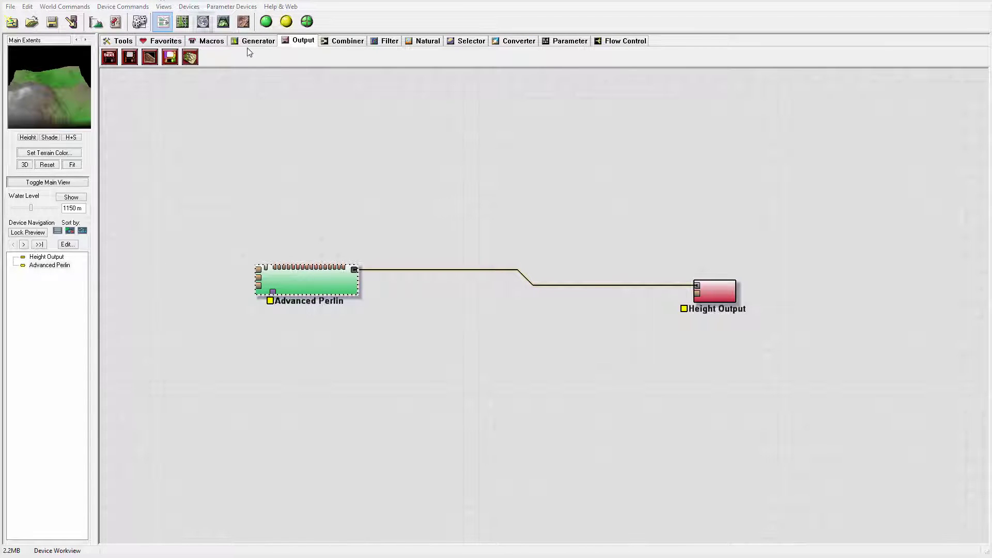
# - Enlarge the Main Extents render square in the Layout View and shift it west over the green valley ringed by peaks
pyautogui.click(181, 21)
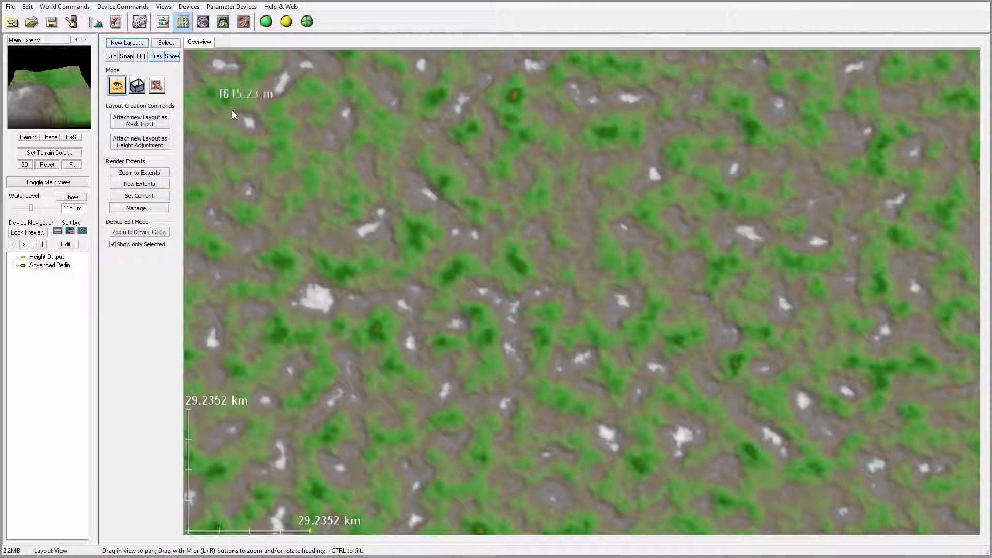
pyautogui.click(137, 85)
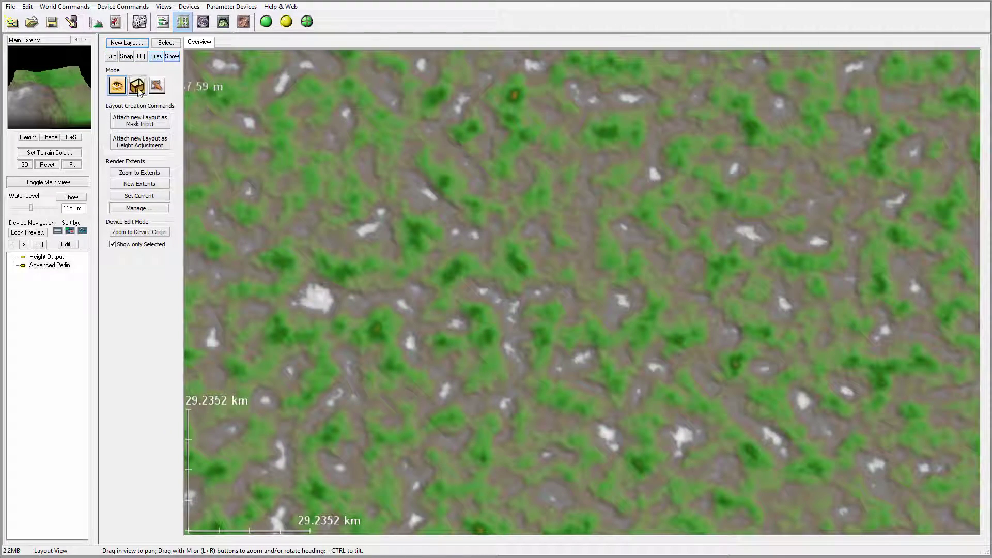
pyautogui.moveTo(584, 263); pyautogui.dragTo(504, 256)
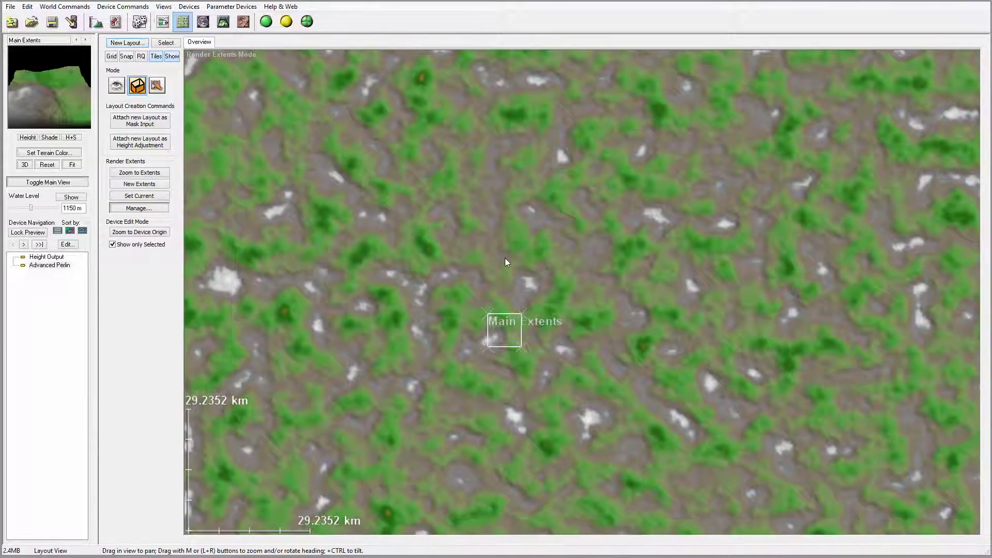
pyautogui.scroll(5, 506, 259)
pyautogui.scroll(-1, 507, 263)
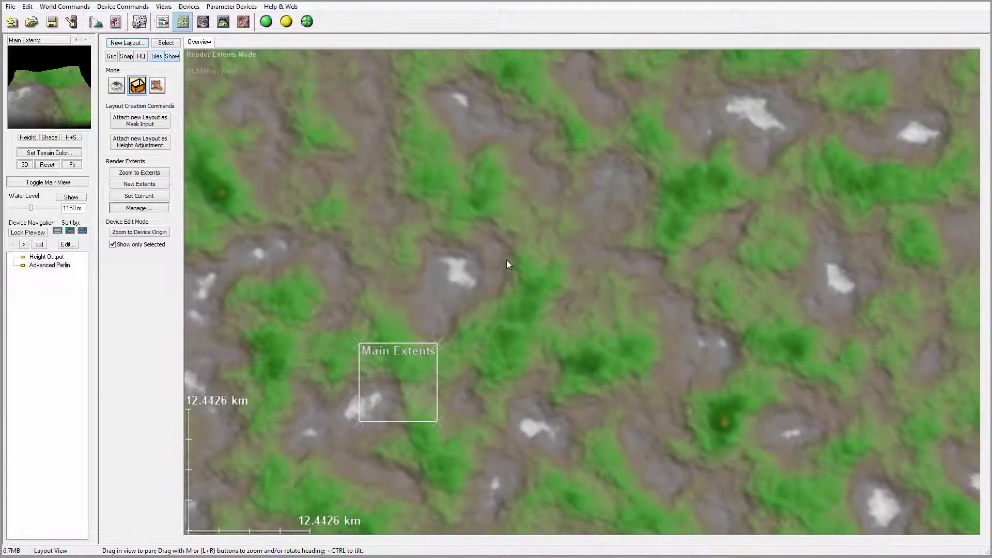
pyautogui.scroll(-1, 507, 264)
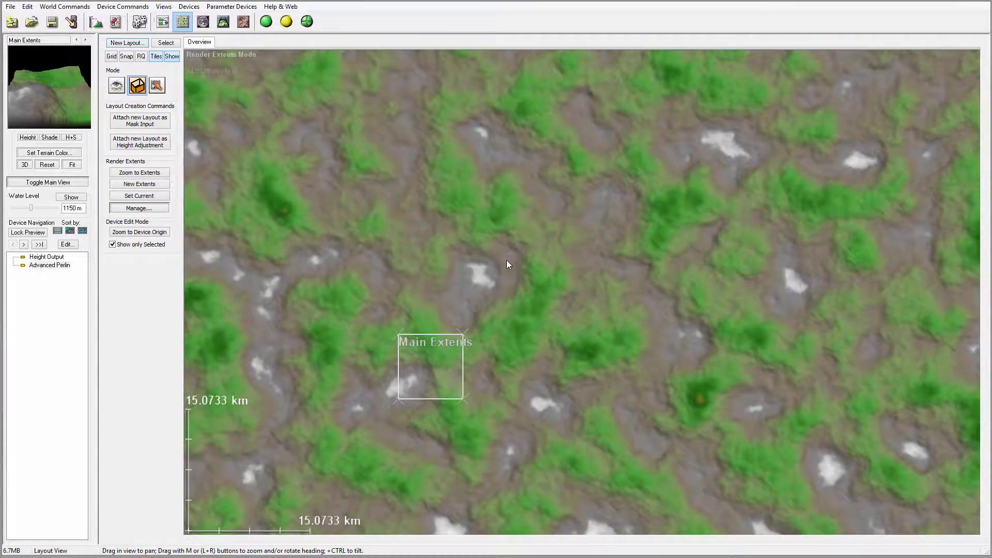
pyautogui.scroll(-1, 506, 263)
pyautogui.moveTo(490, 319)
pyautogui.mouseDown()
pyautogui.moveTo(538, 286)
pyautogui.moveTo(490, 312)
pyautogui.mouseUp()
pyautogui.moveTo(544, 292); pyautogui.dragTo(679, 272, button='right')
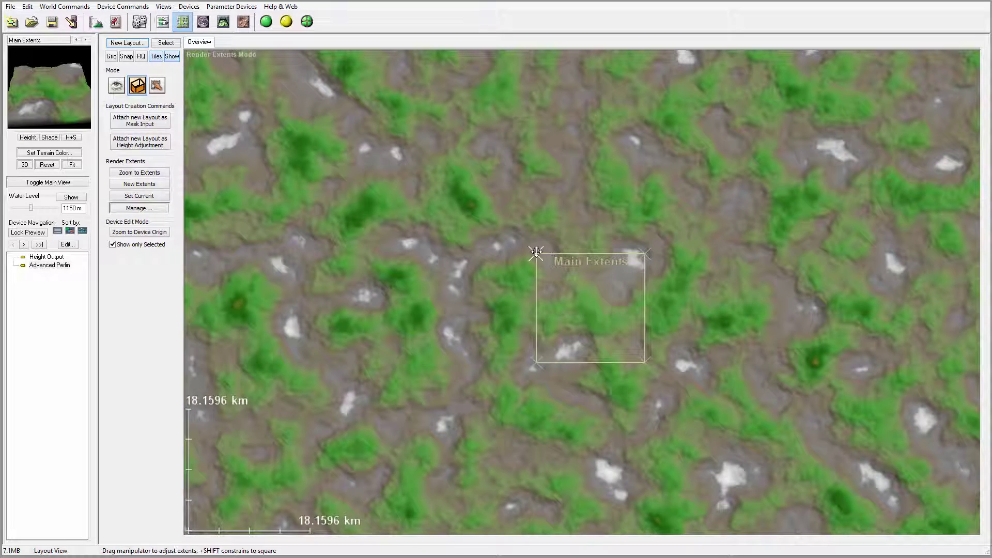
pyautogui.moveTo(532, 249); pyautogui.dragTo(513, 232)
pyautogui.moveTo(594, 279); pyautogui.dragTo(525, 278)
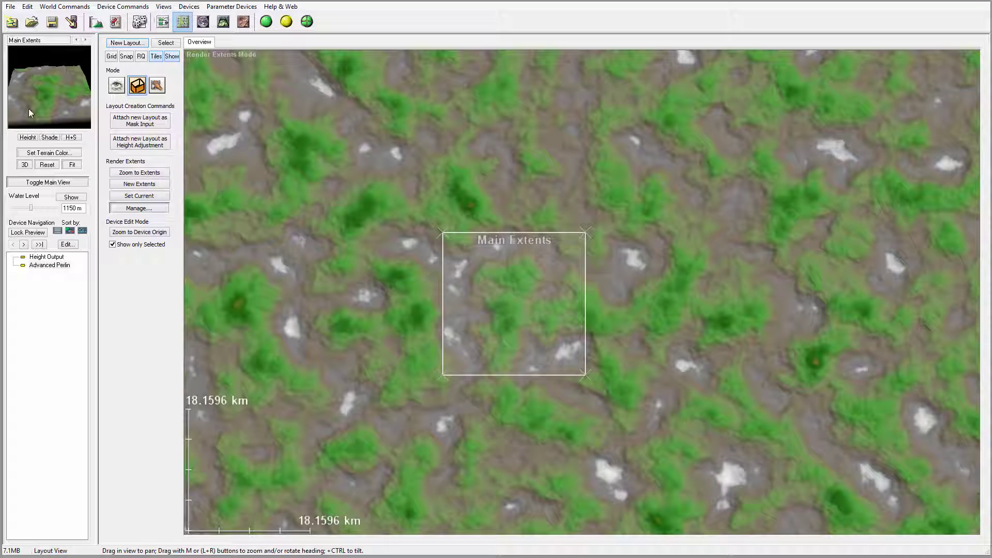
# - Insert a Terrace filter on the connection between the Advanced Perlin and Height Output devices
pyautogui.click(162, 21)
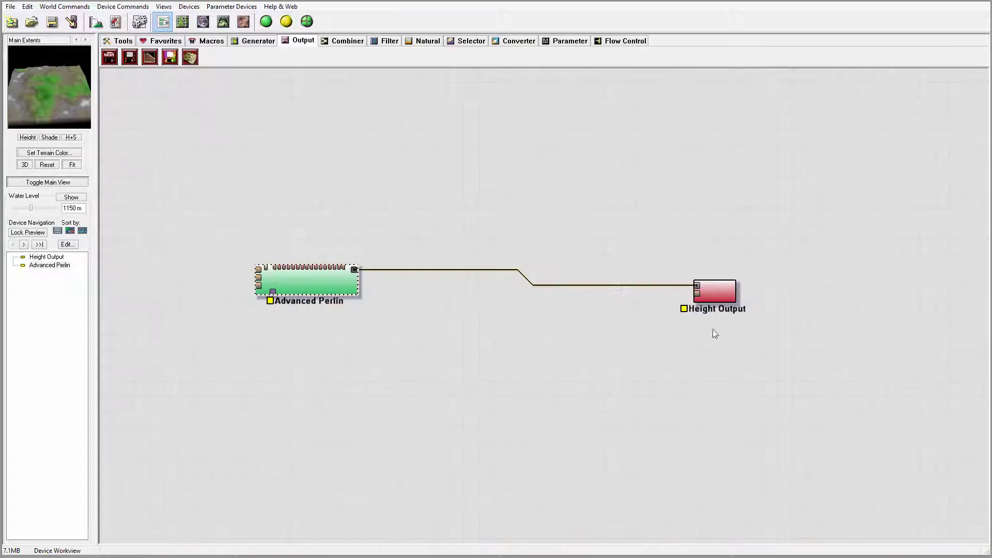
pyautogui.click(709, 295)
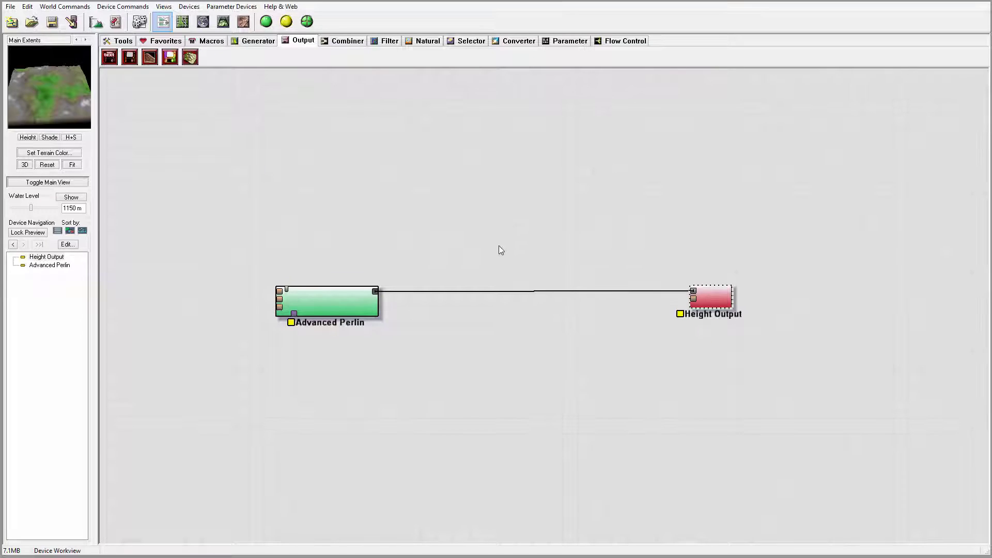
pyautogui.click(370, 44)
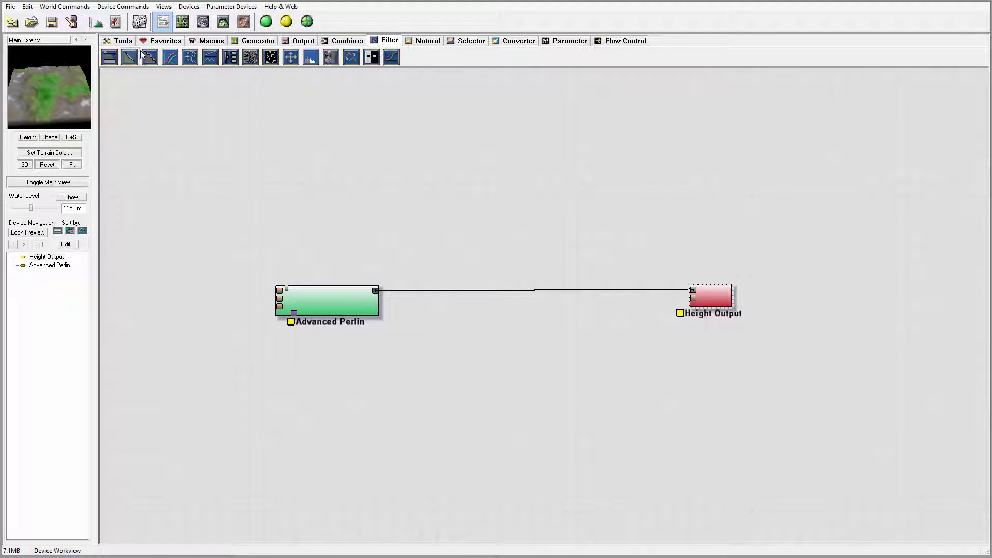
pyautogui.moveTo(150, 56); pyautogui.dragTo(520, 290)
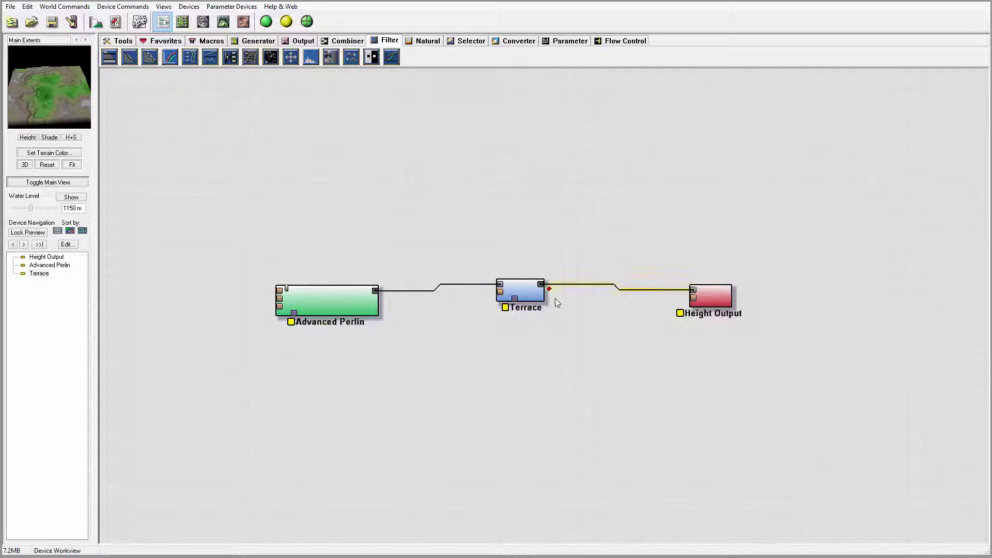
# - Increase the number of terraces and adjust the terrace shape in the Terrace device's properties
pyautogui.doubleClick(528, 296)
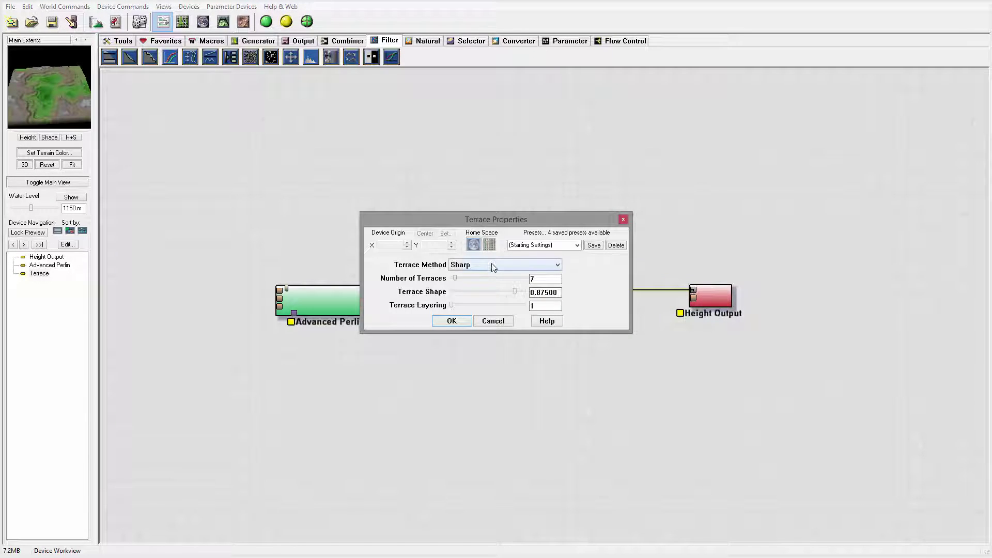
pyautogui.moveTo(453, 277); pyautogui.dragTo(521, 292)
pyautogui.click(451, 321)
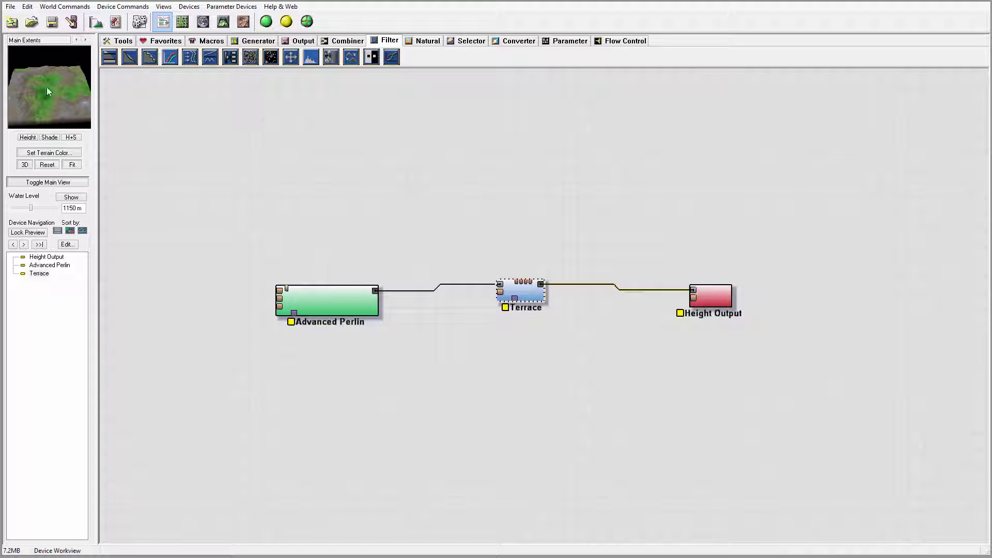
# - Examine the terraced slopes from several angles in the 3D View
pyautogui.click(224, 22)
pyautogui.moveTo(591, 314); pyautogui.dragTo(472, 354, button='right')
pyautogui.moveTo(471, 354); pyautogui.dragTo(692, 244)
pyautogui.moveTo(557, 268); pyautogui.dragTo(449, 293)
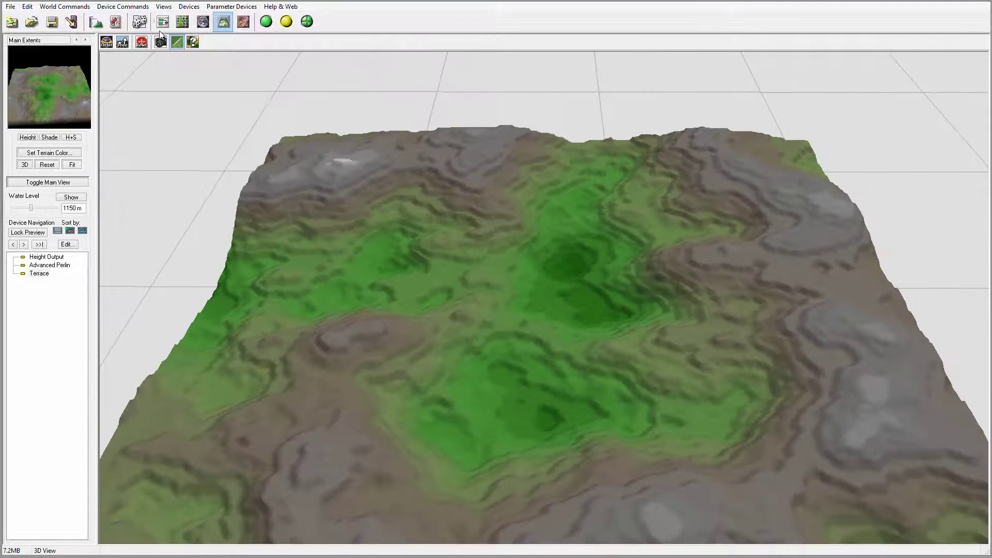
# - Add a Select Angle device below the network and feed it from the Advanced Perlin output
pyautogui.click(162, 21)
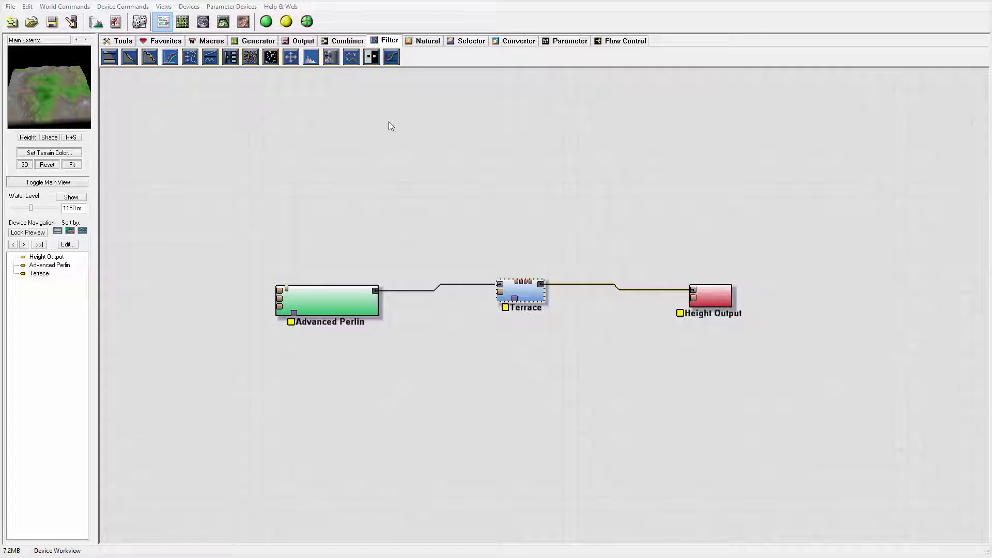
pyautogui.click(468, 41)
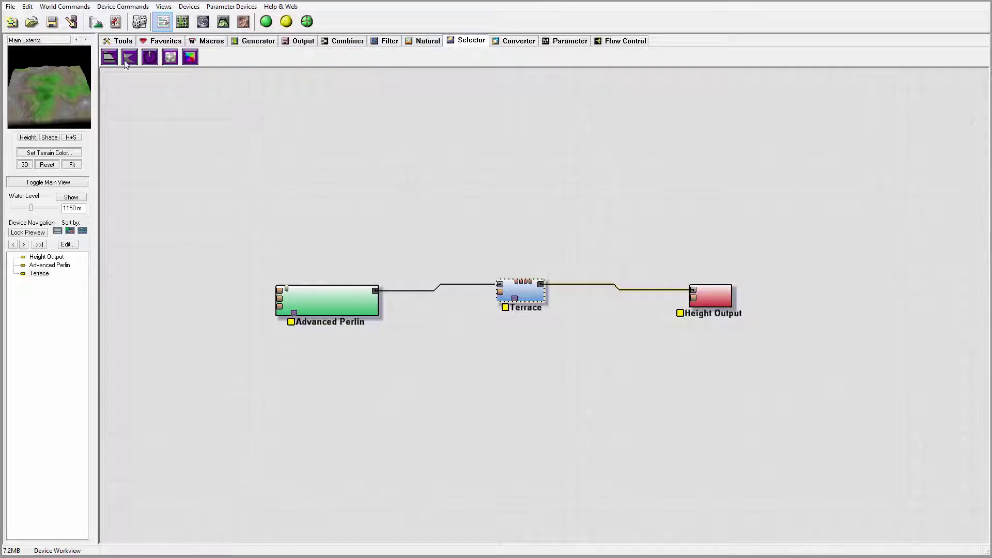
pyautogui.moveTo(150, 57); pyautogui.dragTo(420, 381)
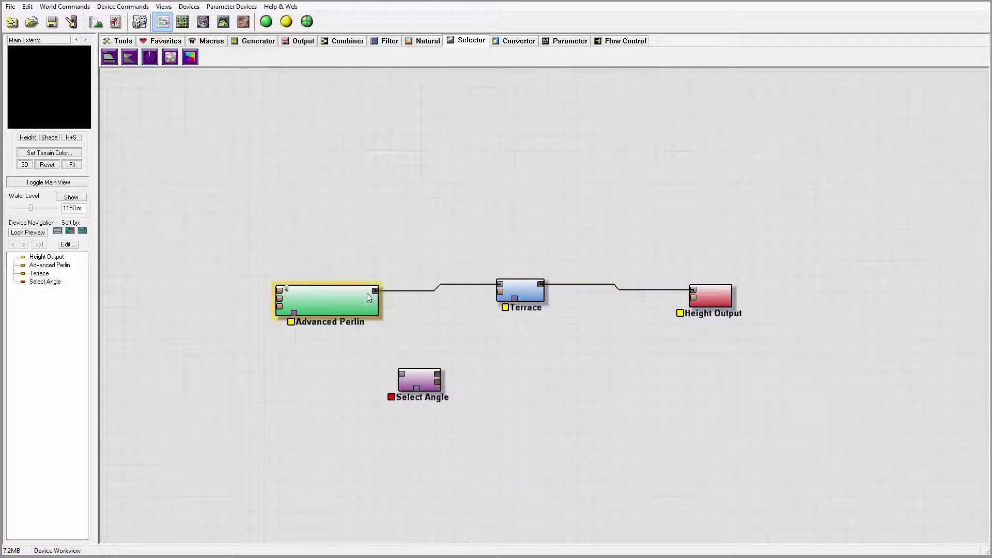
pyautogui.moveTo(375, 290); pyautogui.dragTo(419, 401)
pyautogui.click(420, 380)
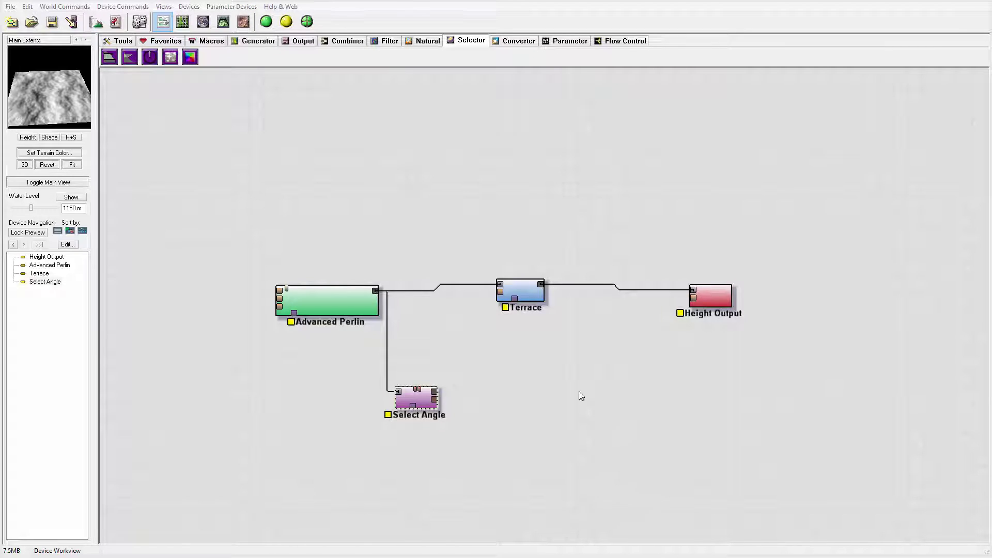
# - Set the Select Angle heading to 216 and lower its elevation well below 45
pyautogui.doubleClick(420, 395)
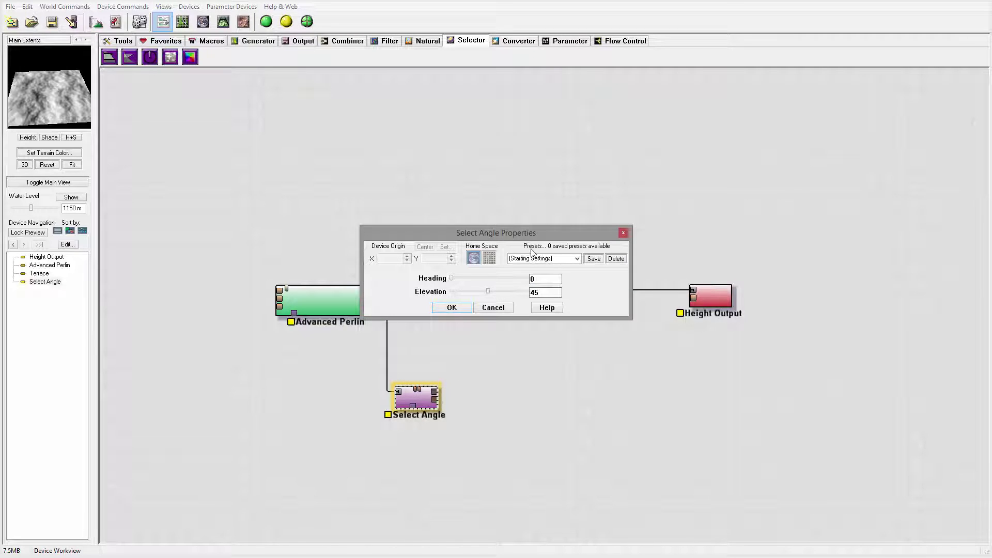
pyautogui.moveTo(453, 278); pyautogui.dragTo(475, 278)
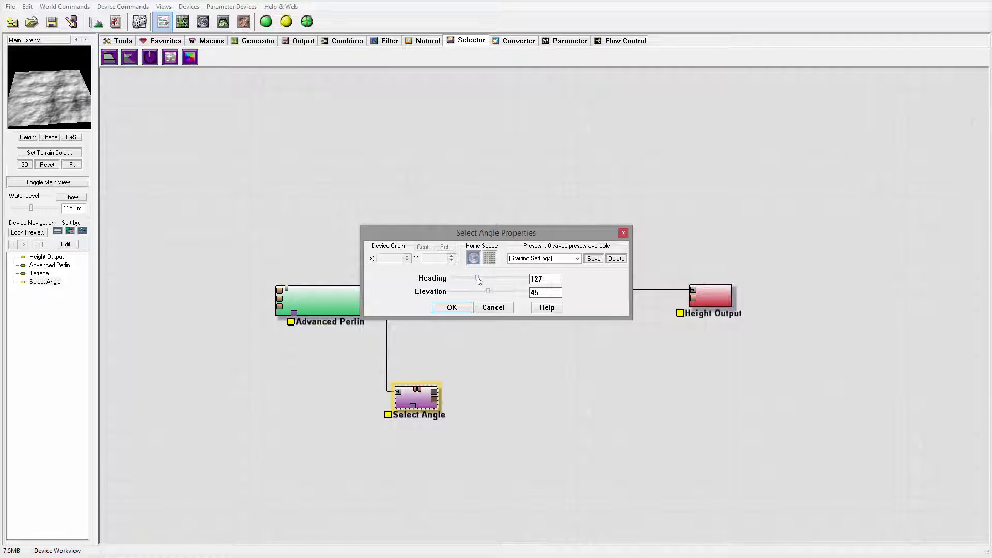
pyautogui.moveTo(477, 277); pyautogui.dragTo(496, 280)
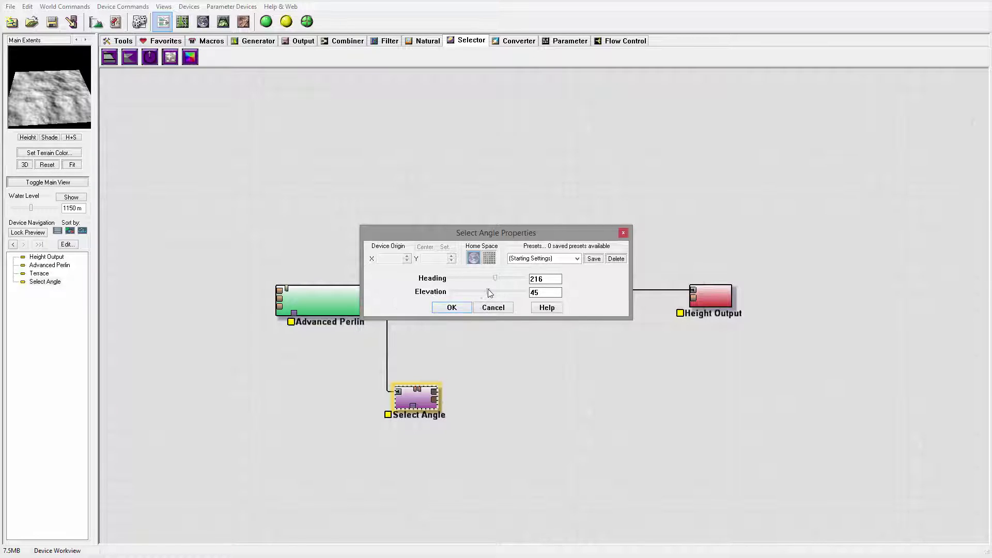
pyautogui.moveTo(488, 291); pyautogui.dragTo(427, 291)
pyautogui.click(452, 308)
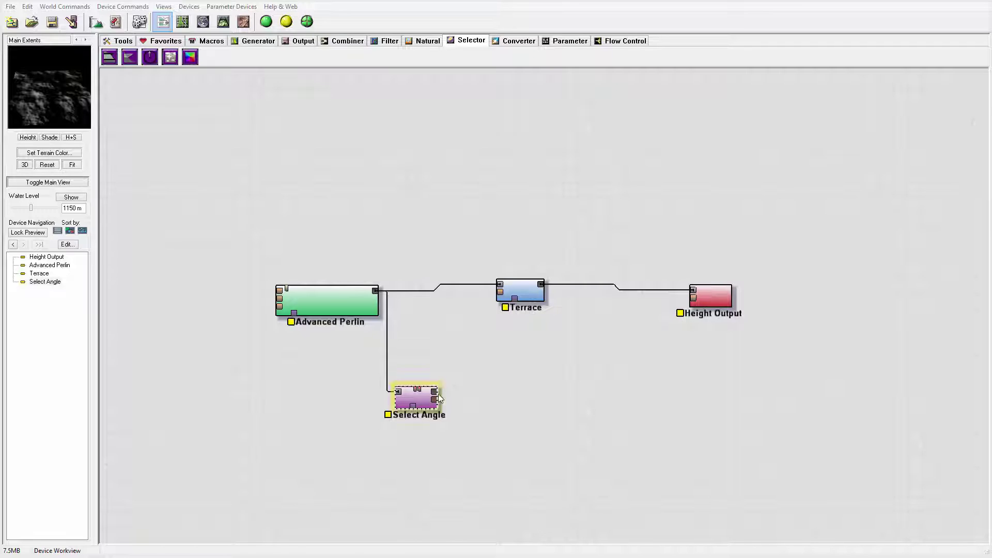
# - Connect the Select Angle output to the Terrace mask input and check the masked terracing in the 3D View
pyautogui.moveTo(436, 393); pyautogui.dragTo(501, 292)
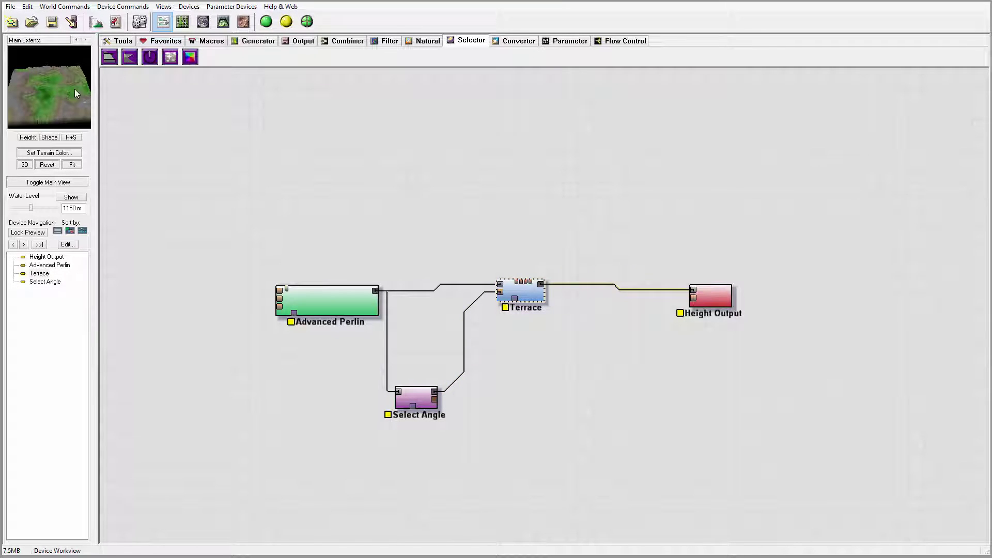
pyautogui.click(223, 21)
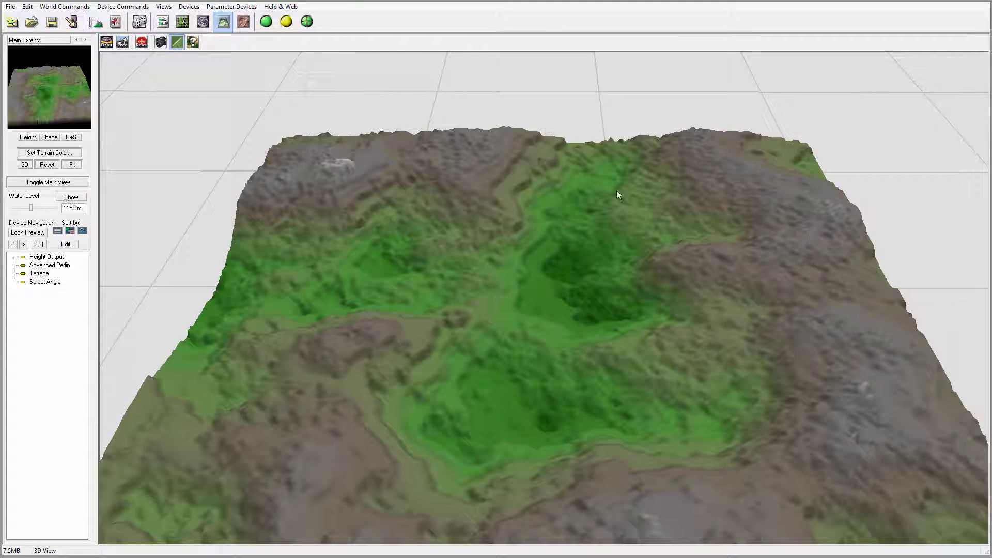
pyautogui.moveTo(457, 342); pyautogui.dragTo(429, 351)
pyautogui.click(163, 22)
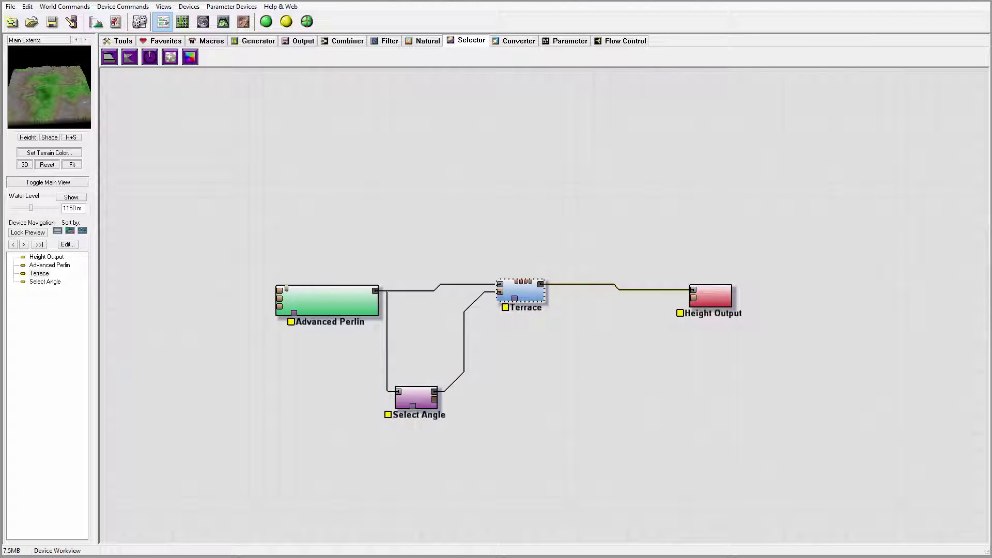
# - Insert an Expander filter into the connection between Select Angle and Terrace
pyautogui.click(390, 41)
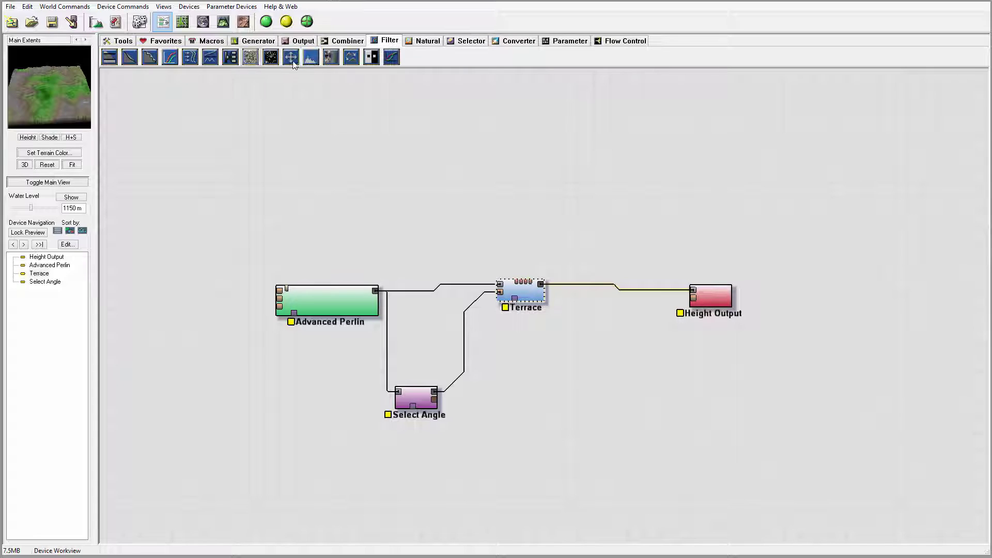
pyautogui.click(331, 57)
pyautogui.click(331, 57)
pyautogui.click(350, 57)
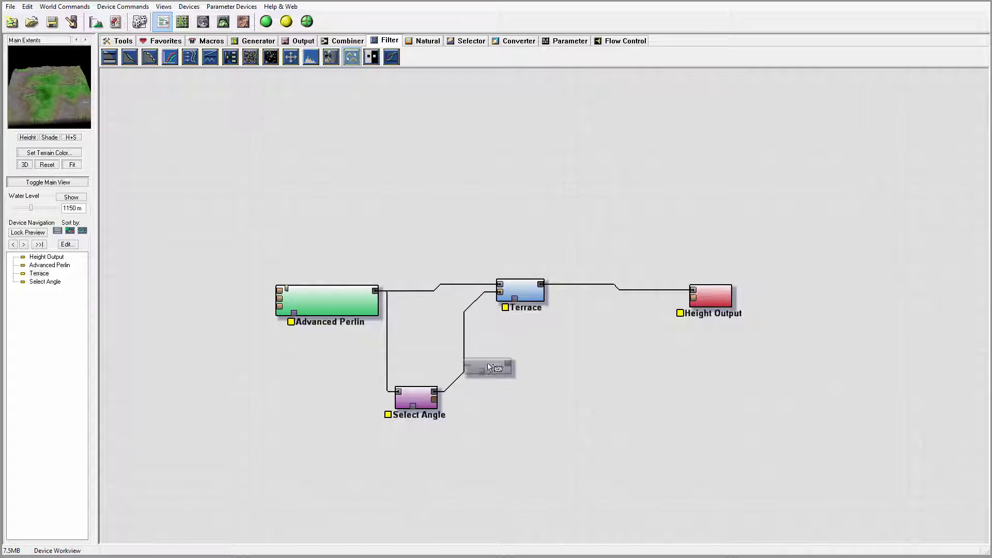
pyautogui.click(467, 355)
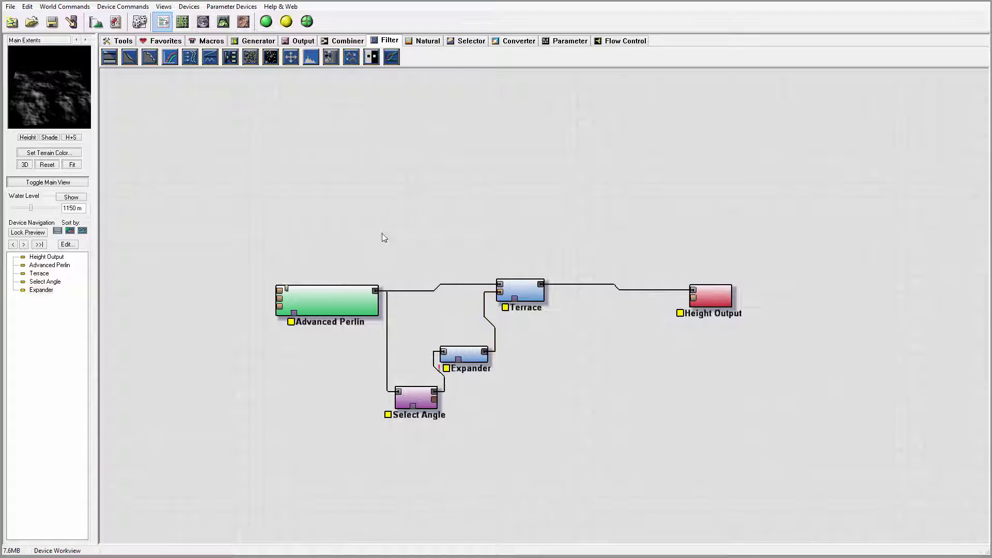
# - Set the Expander's filter type to Hybrid (fast) and its distance to 21
pyautogui.doubleClick(471, 367)
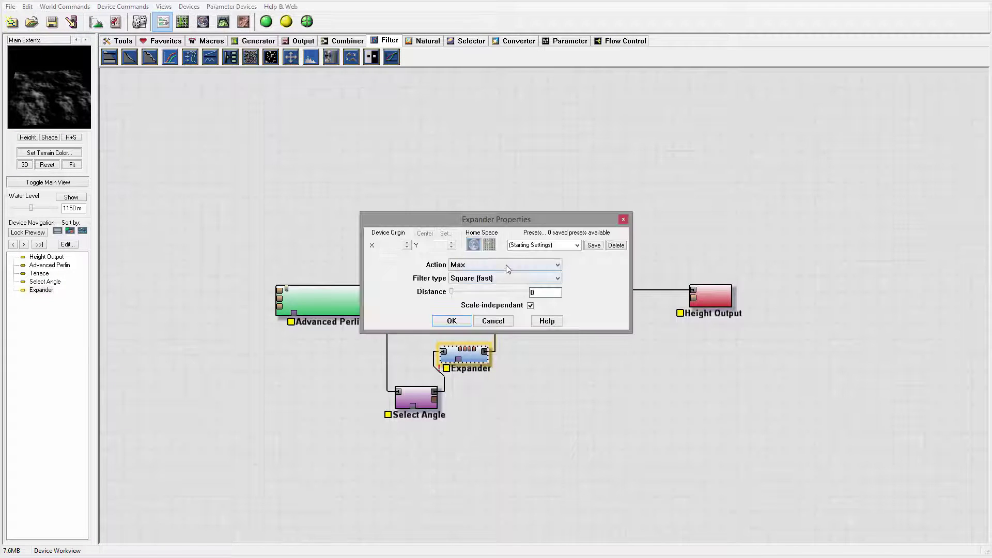
pyautogui.click(505, 279)
pyautogui.click(484, 308)
pyautogui.moveTo(471, 293); pyautogui.dragTo(503, 292)
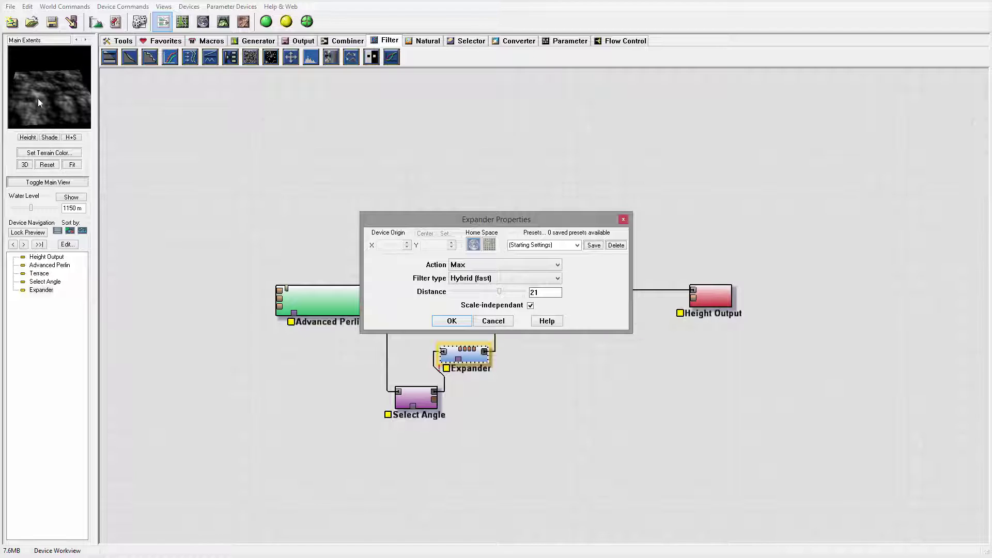
pyautogui.click(459, 322)
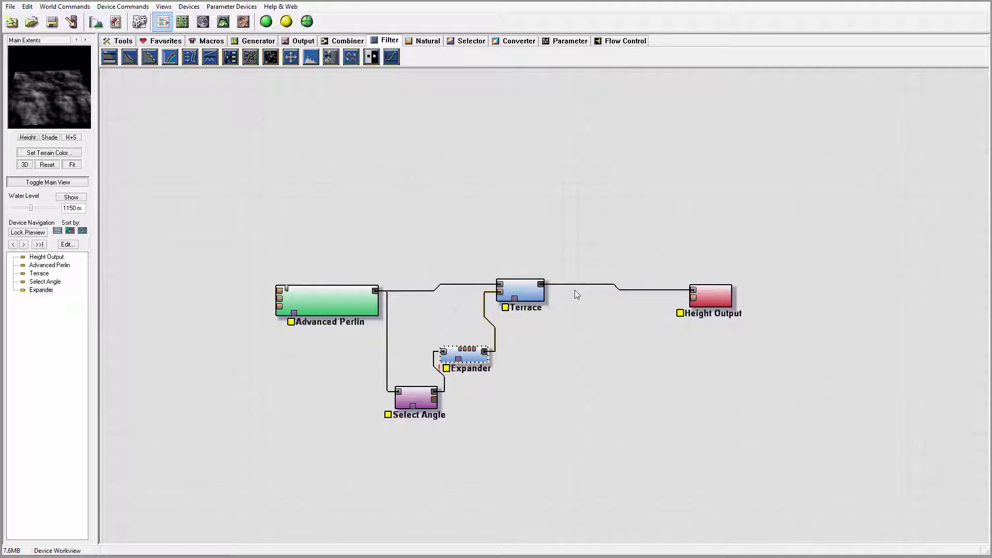
# - Build the world and examine the Terrace result with the expanded mask in the 3D View
pyautogui.click(518, 290)
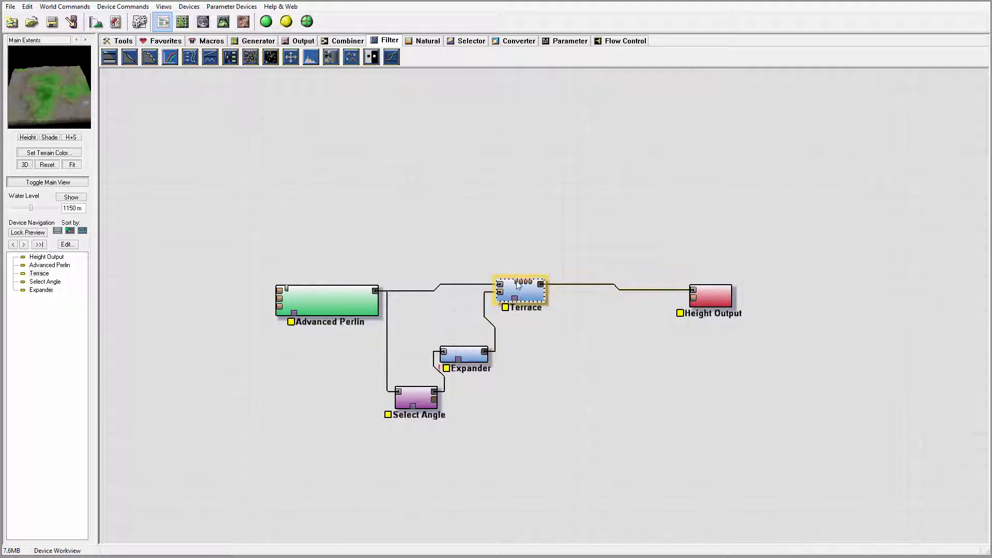
pyautogui.click(223, 21)
pyautogui.moveTo(467, 295); pyautogui.dragTo(615, 311)
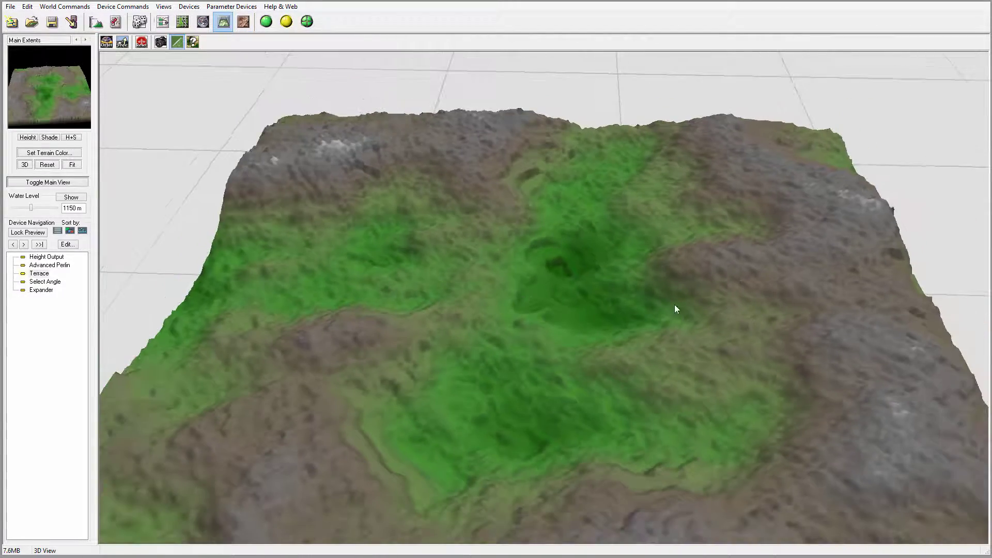
pyautogui.moveTo(814, 271); pyautogui.dragTo(393, 169)
pyautogui.click(266, 25)
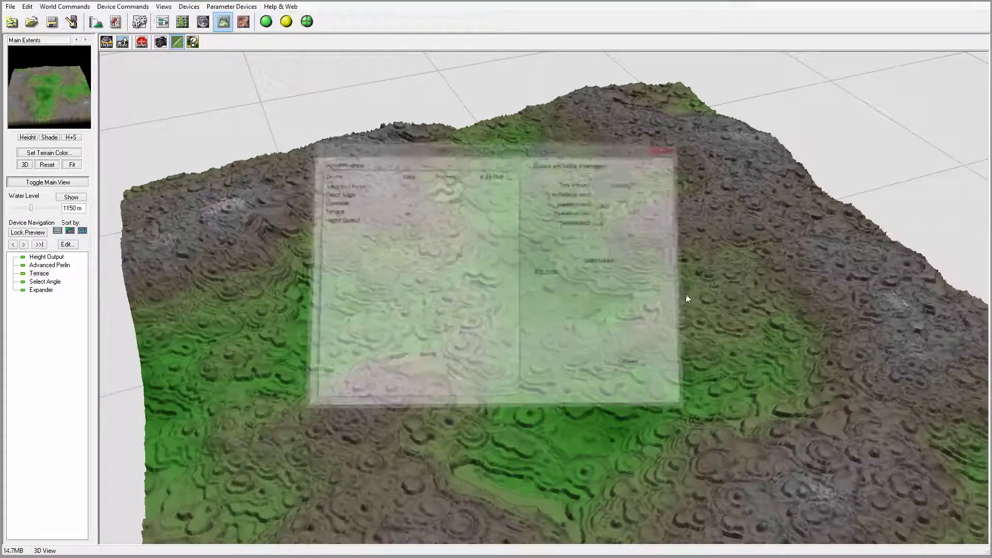
pyautogui.moveTo(420, 292); pyautogui.dragTo(237, 107)
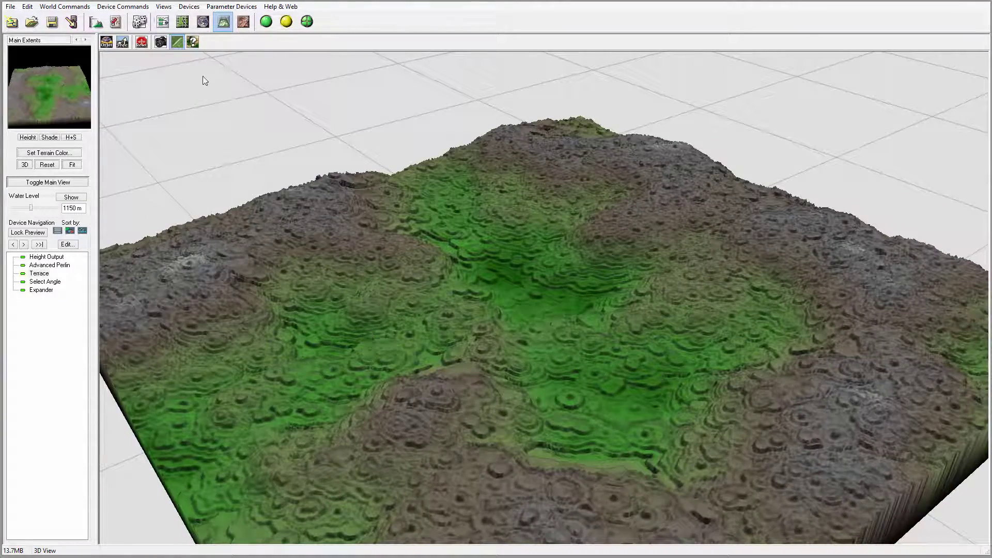
# - Spread out the device network by moving Advanced Perlin to the left and Terrace and Expander upward
pyautogui.click(163, 21)
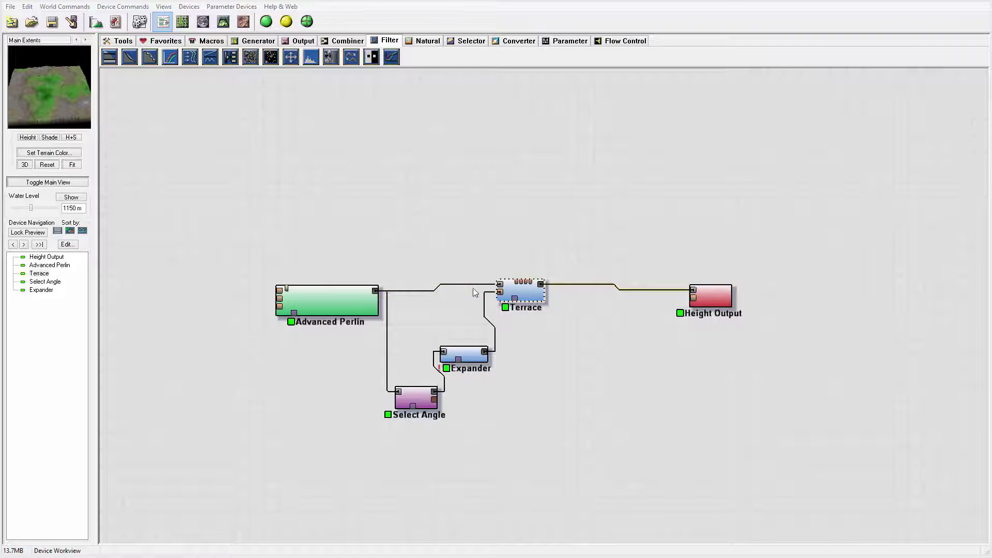
pyautogui.moveTo(531, 349); pyautogui.dragTo(509, 329, button='right')
pyautogui.moveTo(284, 269); pyautogui.dragTo(228, 257)
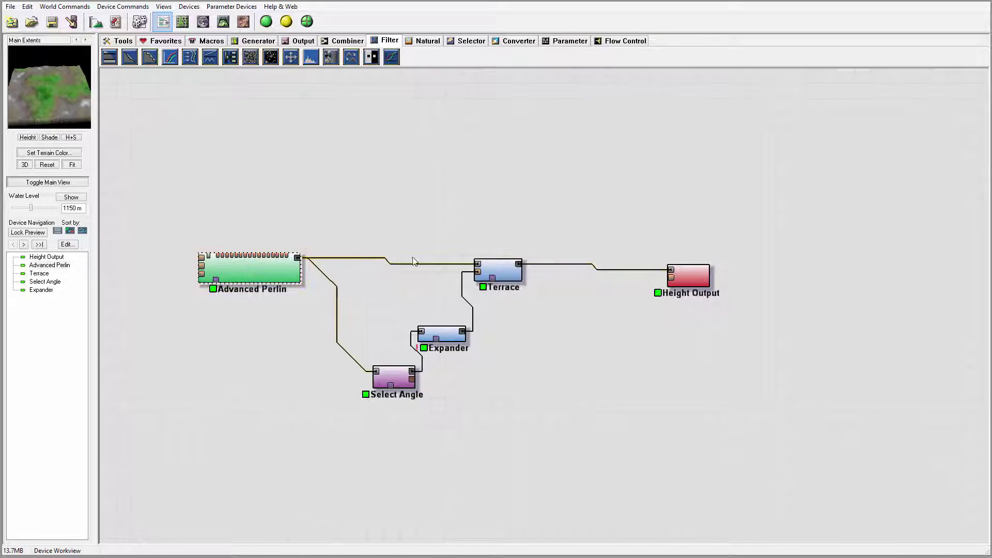
pyautogui.moveTo(497, 267); pyautogui.dragTo(503, 246)
pyautogui.moveTo(445, 332); pyautogui.dragTo(434, 304)
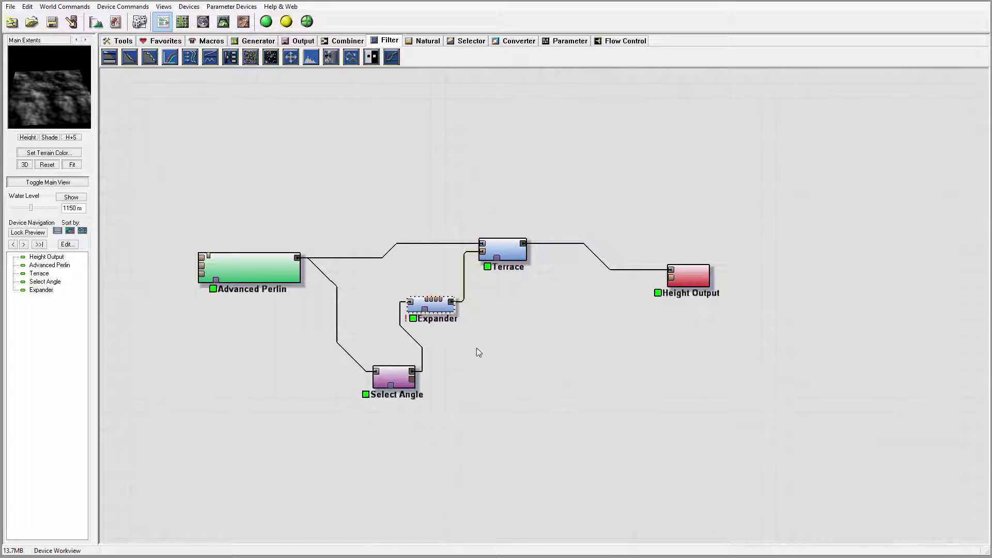
# - Move Select Angle to the left and feed the Expander from its second output instead of the first
pyautogui.moveTo(388, 372); pyautogui.dragTo(410, 304)
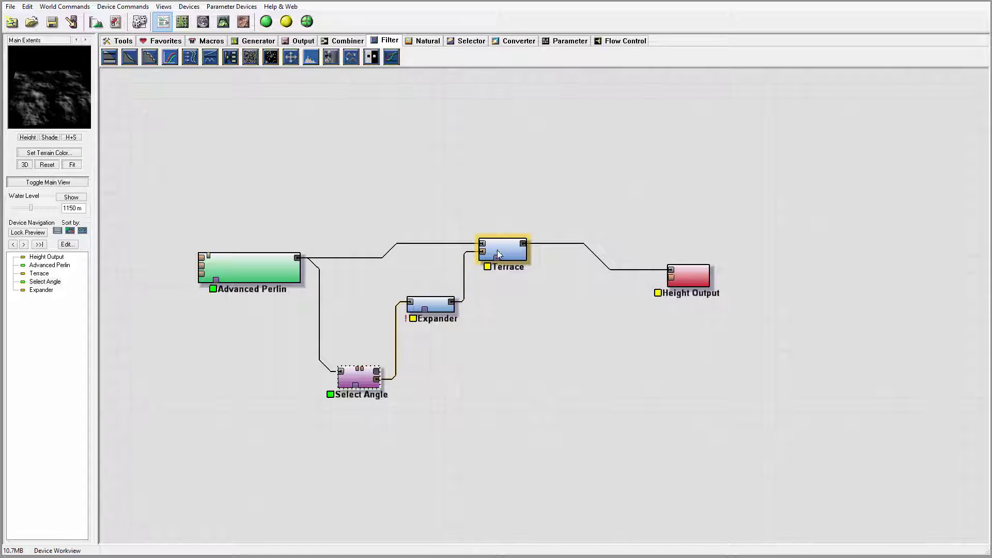
pyautogui.click(431, 305)
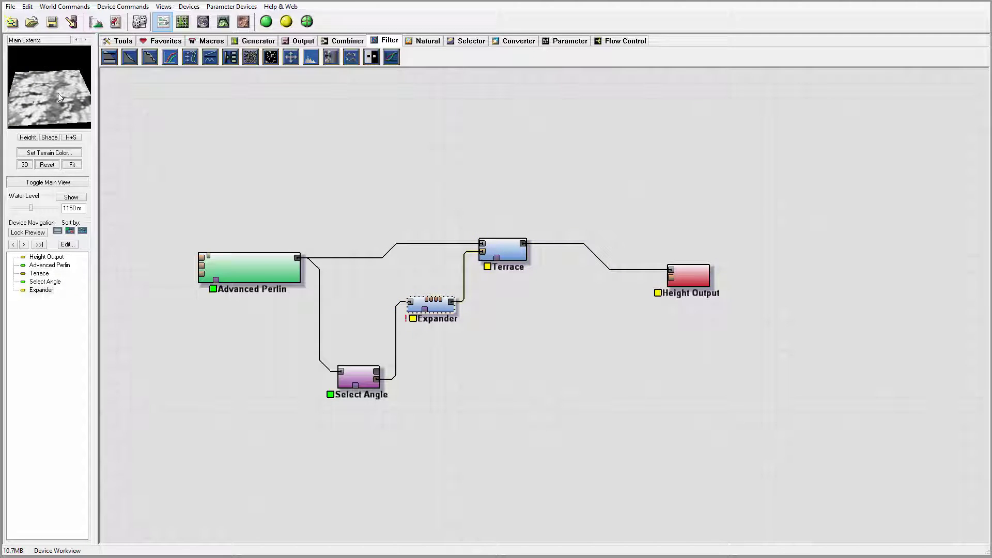
pyautogui.click(502, 257)
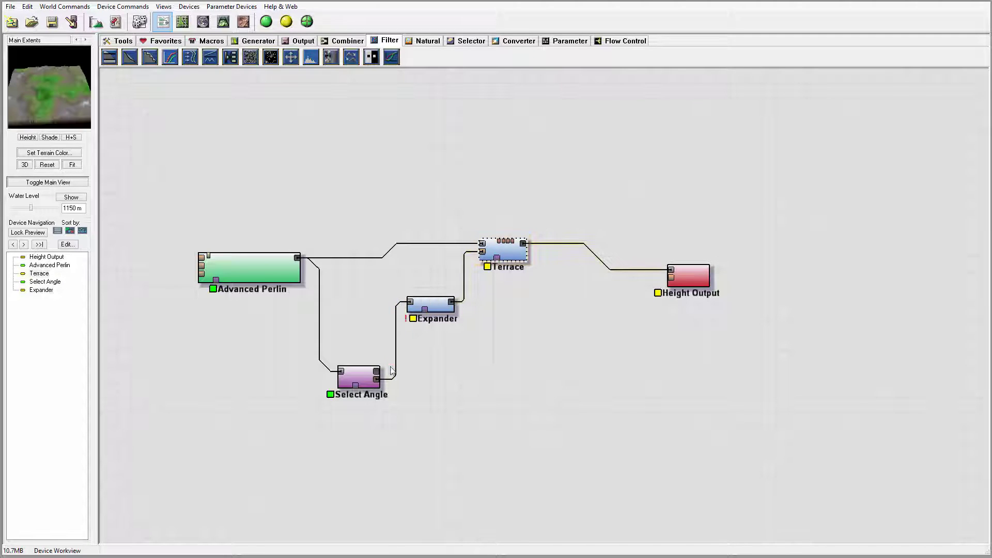
# - Add a Blur filter to the right of Select Angle and feed it from Select Angle's first output
pyautogui.click(331, 57)
pyautogui.click(447, 383)
pyautogui.click(521, 355)
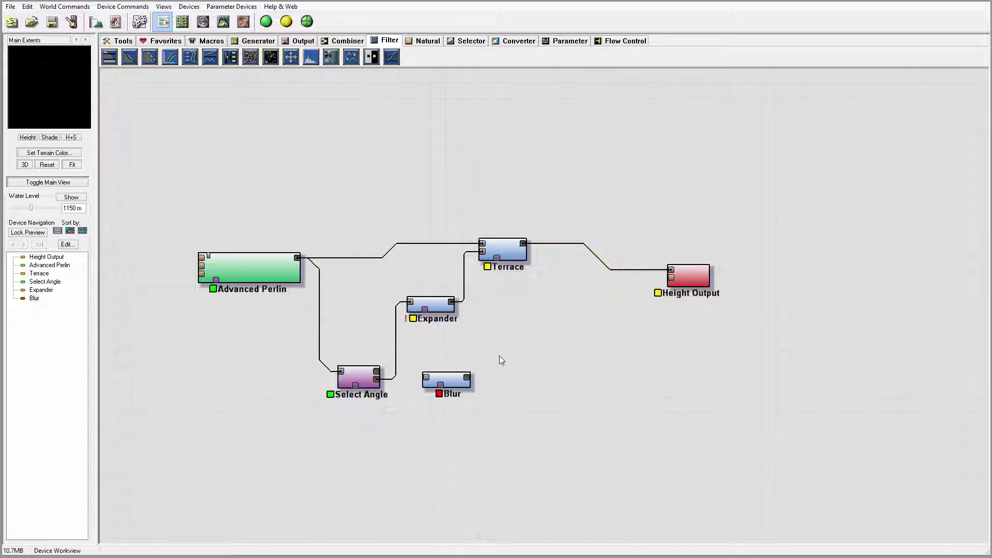
pyautogui.moveTo(377, 371); pyautogui.dragTo(426, 377)
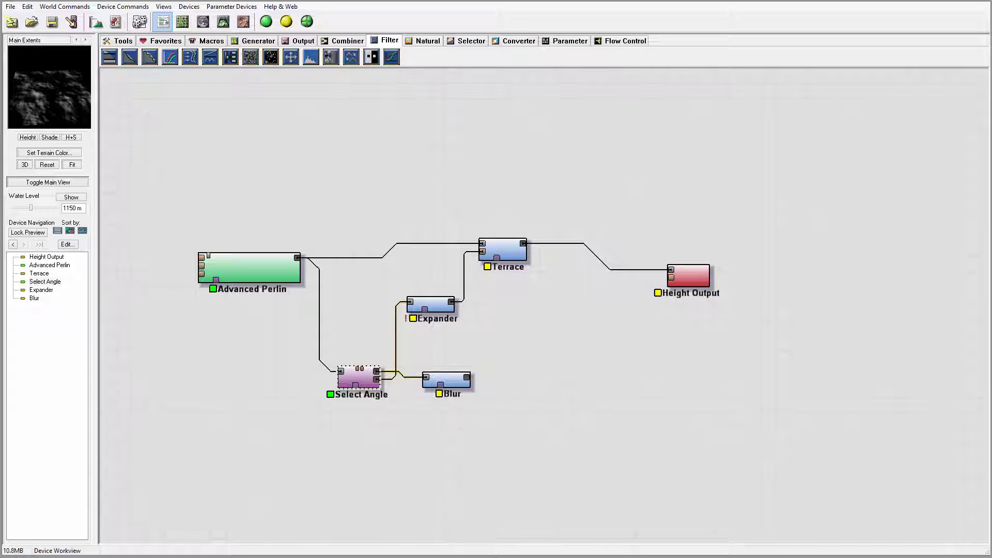
pyautogui.click(443, 382)
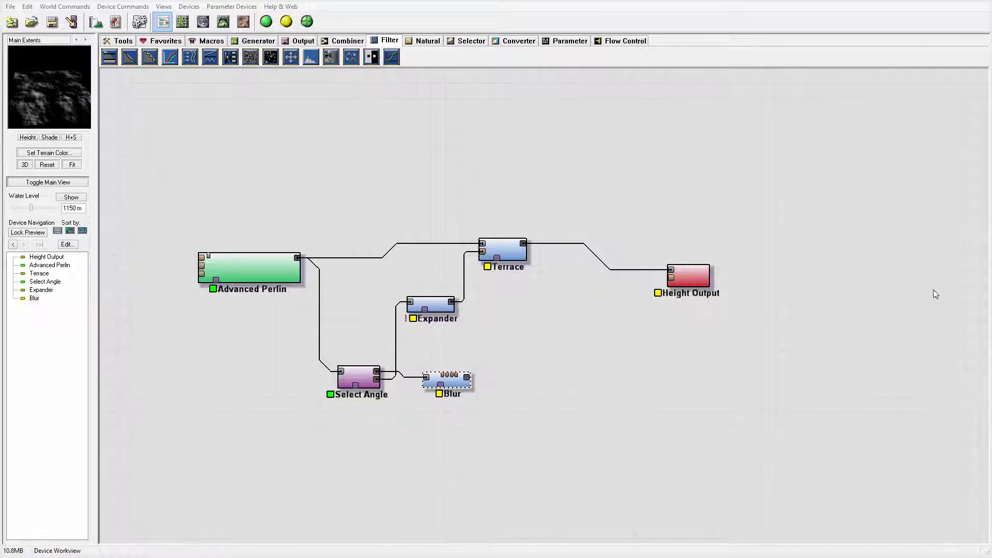
# - Build the world and examine the Terrace result from several angles in the 3D View
pyautogui.click(504, 251)
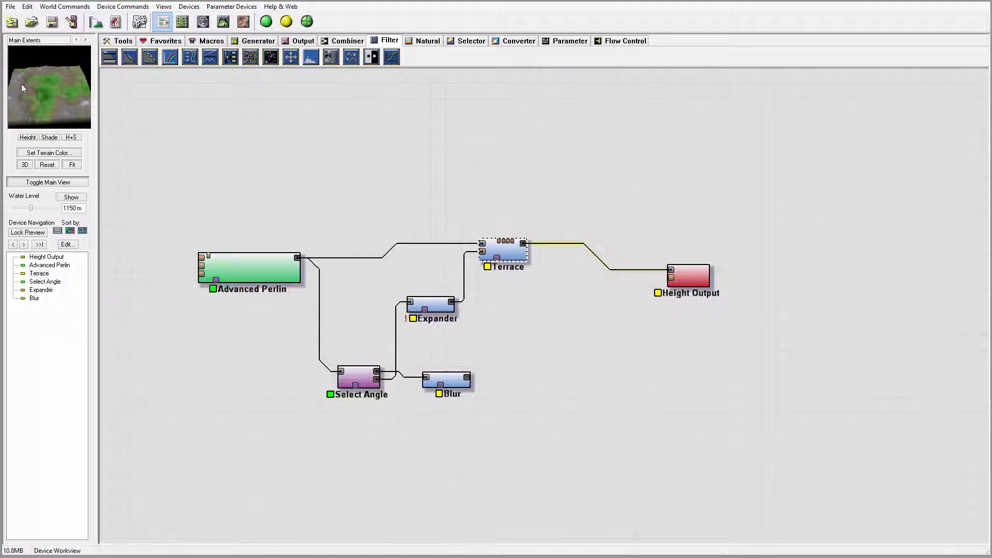
pyautogui.click(362, 376)
pyautogui.moveTo(380, 376); pyautogui.dragTo(511, 261)
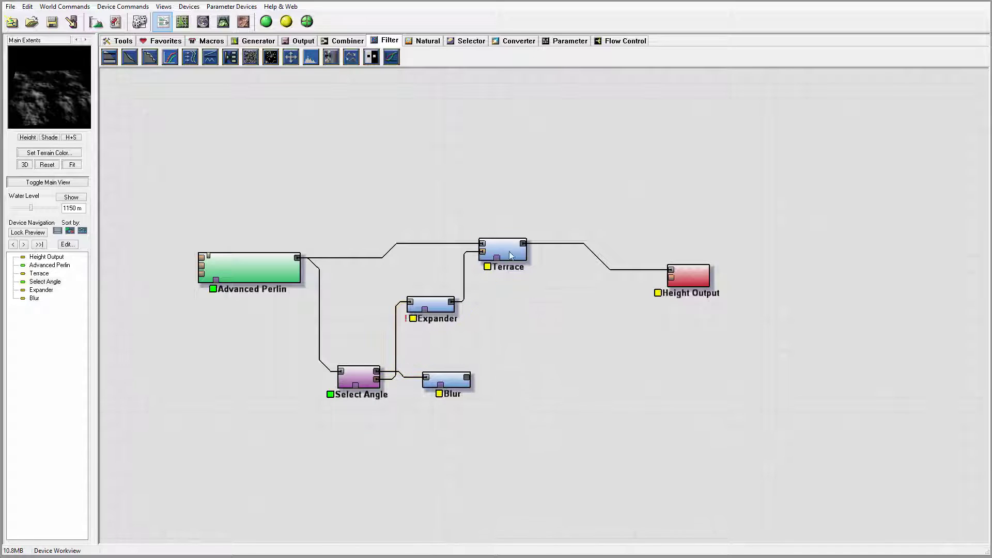
pyautogui.click(509, 254)
pyautogui.click(223, 24)
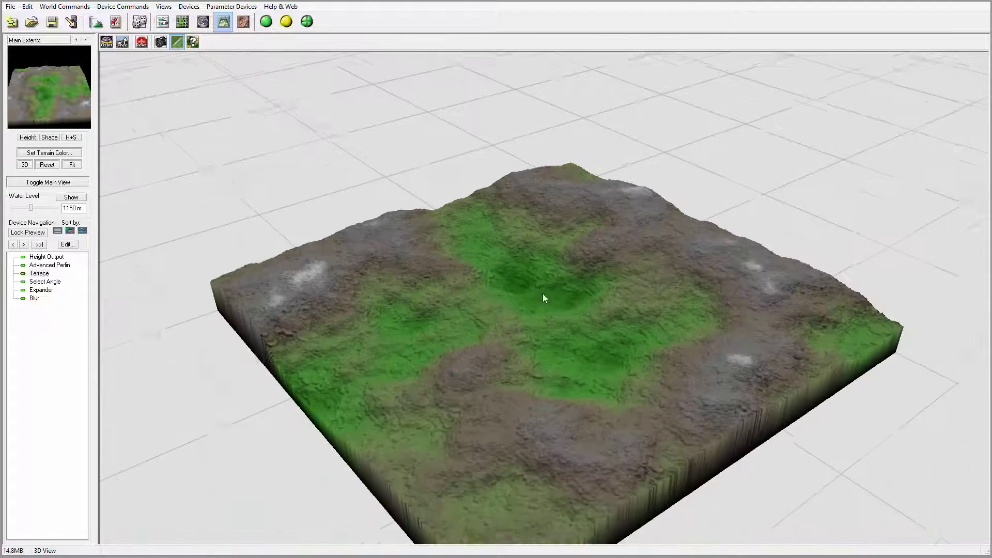
pyautogui.moveTo(542, 298); pyautogui.dragTo(447, 319)
pyautogui.moveTo(334, 301); pyautogui.dragTo(487, 299)
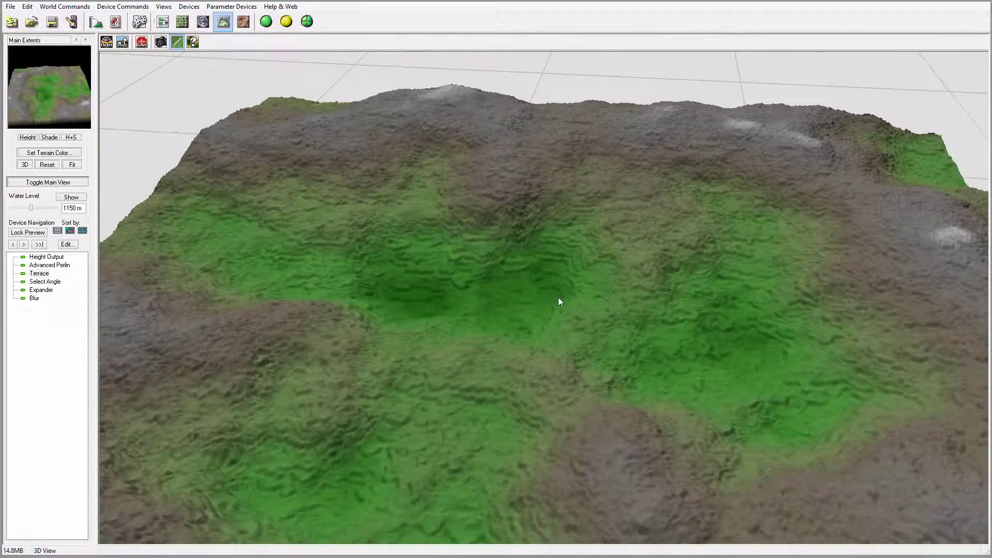
pyautogui.moveTo(714, 229); pyautogui.dragTo(422, 305)
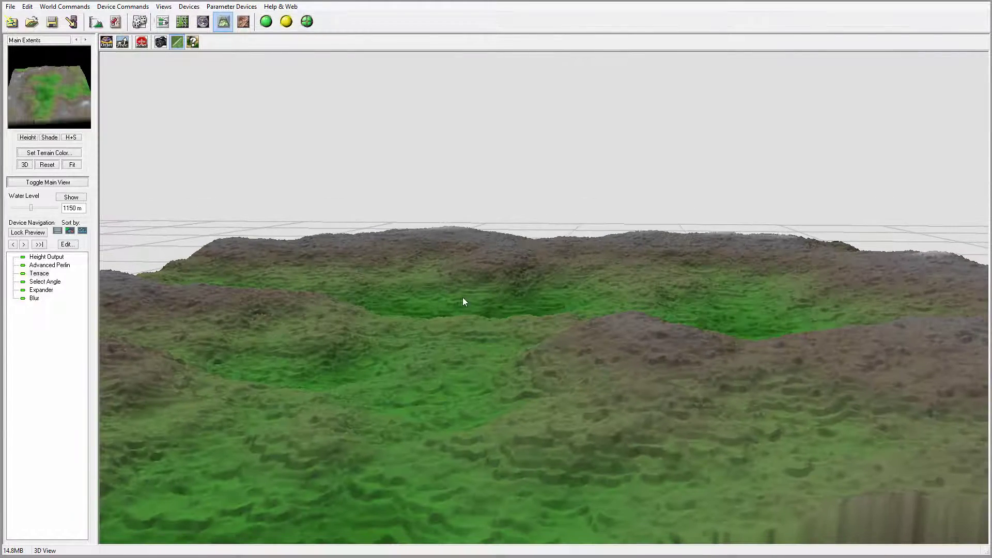
pyautogui.moveTo(534, 297); pyautogui.dragTo(579, 293)
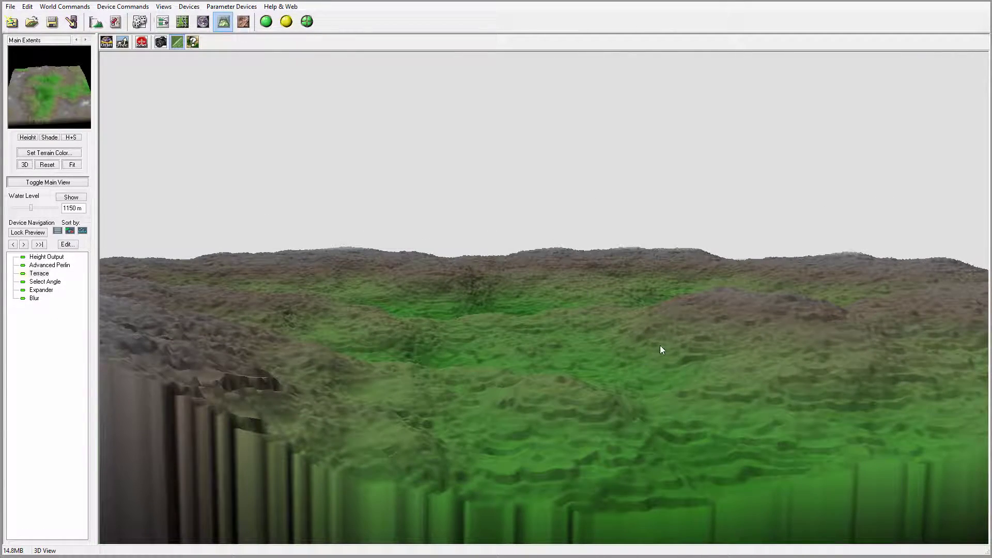
pyautogui.moveTo(621, 345); pyautogui.dragTo(562, 383)
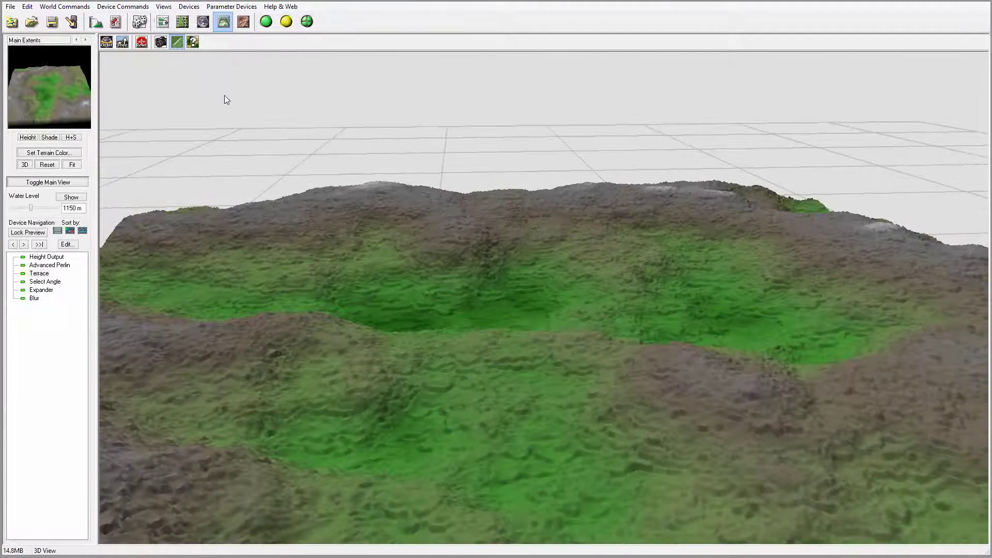
# - Connect Select Angle's first output directly to the port at the bottom of Terrace and rebuild the world
pyautogui.click(163, 21)
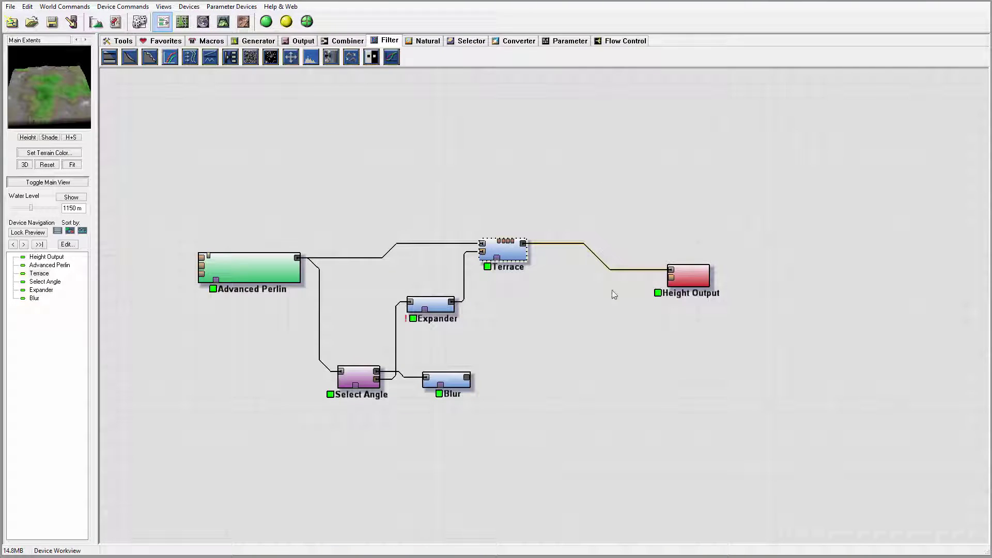
pyautogui.moveTo(376, 371); pyautogui.dragTo(497, 257)
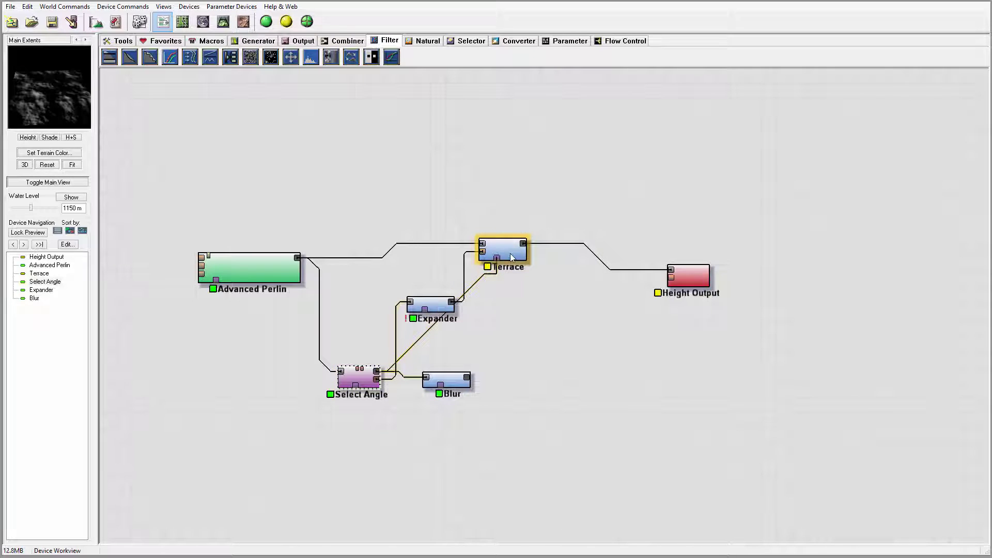
pyautogui.click(223, 21)
pyautogui.click(266, 21)
# - Examine the terrain masked directly by Select Angle from several angles in the 3D View
pyautogui.moveTo(654, 342); pyautogui.dragTo(591, 212)
pyautogui.moveTo(476, 315); pyautogui.dragTo(453, 232)
pyautogui.moveTo(453, 277); pyautogui.dragTo(356, 291)
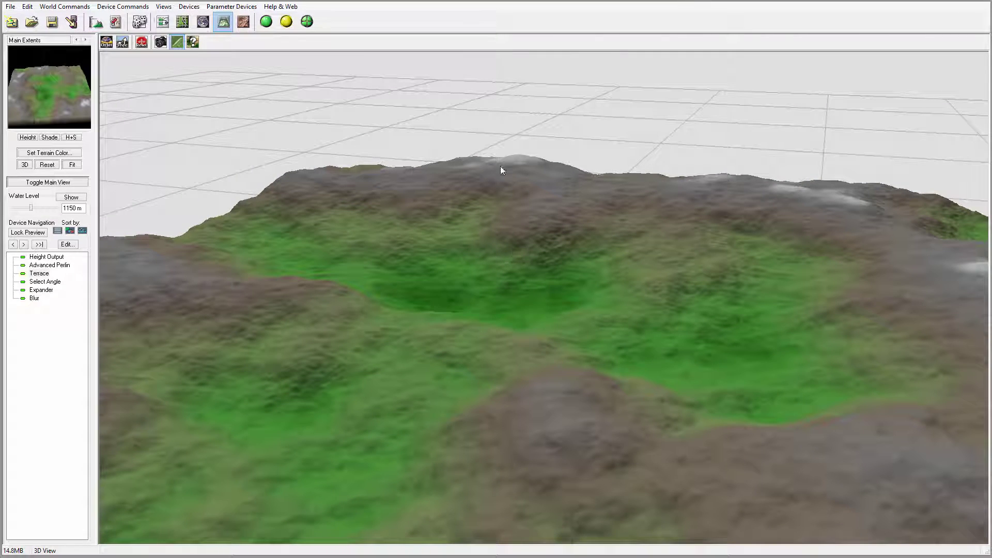
pyautogui.moveTo(365, 247); pyautogui.dragTo(400, 190)
# - Connect the Blur output to Terrace's bottom port in place of Select Angle and adjust the Gaussian blur radius
pyautogui.click(162, 21)
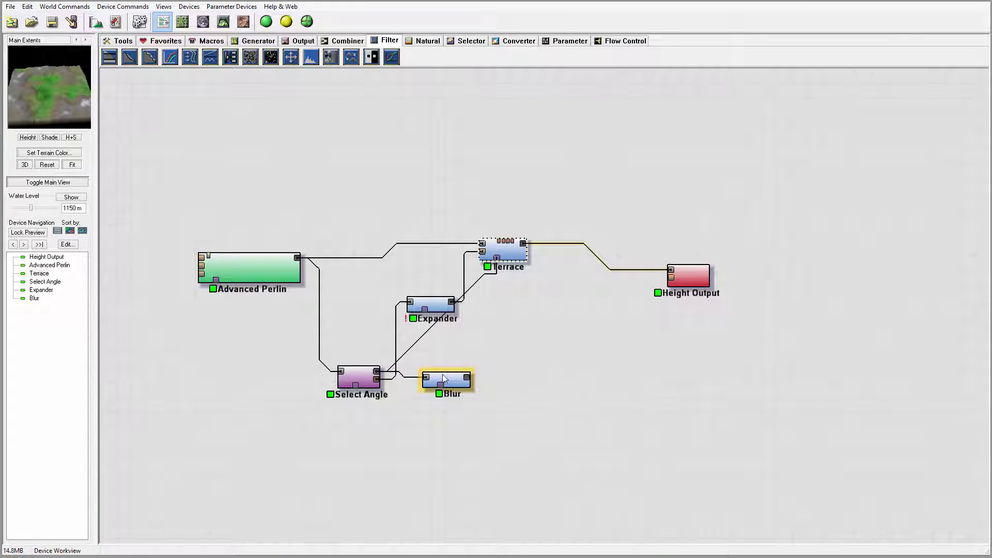
pyautogui.moveTo(467, 378); pyautogui.dragTo(495, 258)
pyautogui.doubleClick(460, 383)
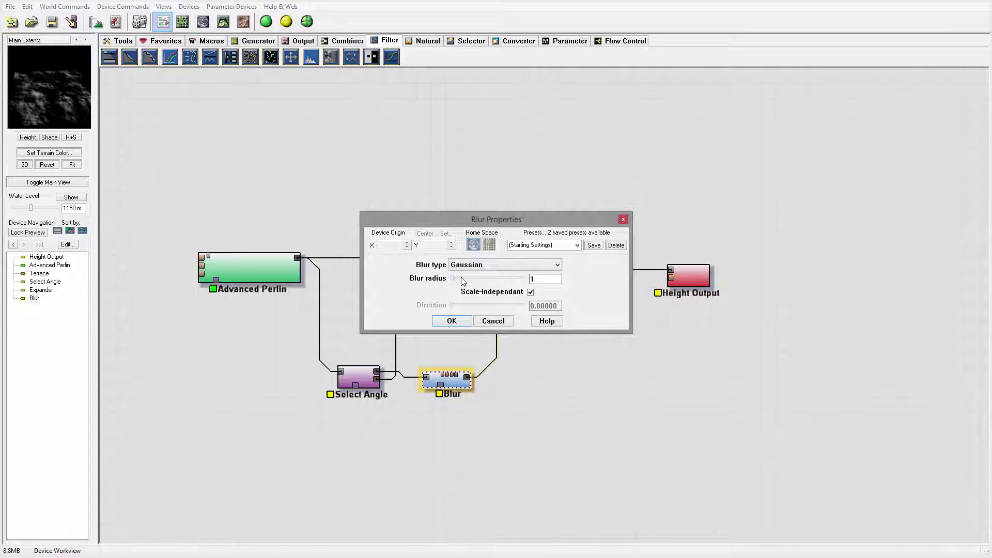
pyautogui.moveTo(462, 277); pyautogui.dragTo(462, 278)
pyautogui.click(452, 321)
# - Rebuild the world and inspect the terracing with the blurred mask up close in the 3D View
pyautogui.click(506, 246)
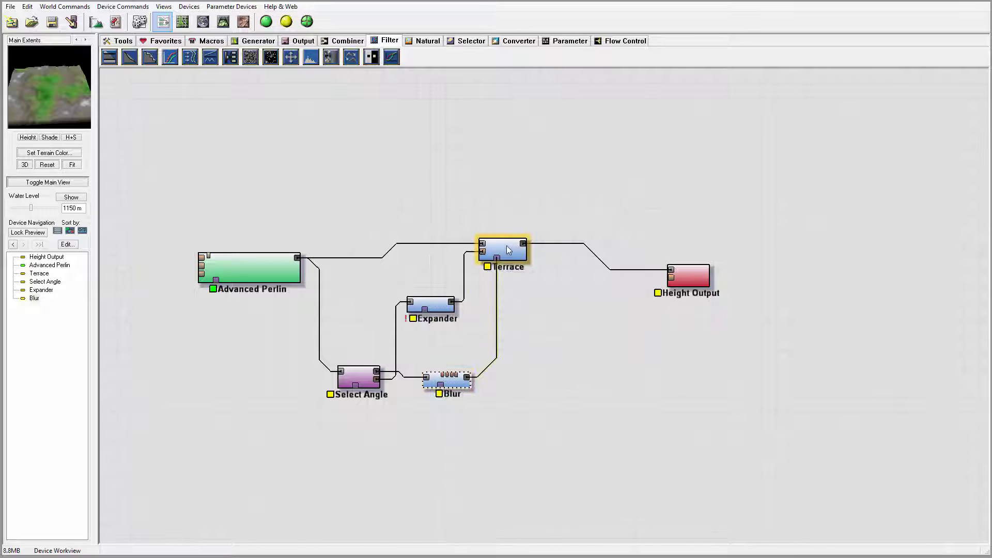
pyautogui.click(222, 24)
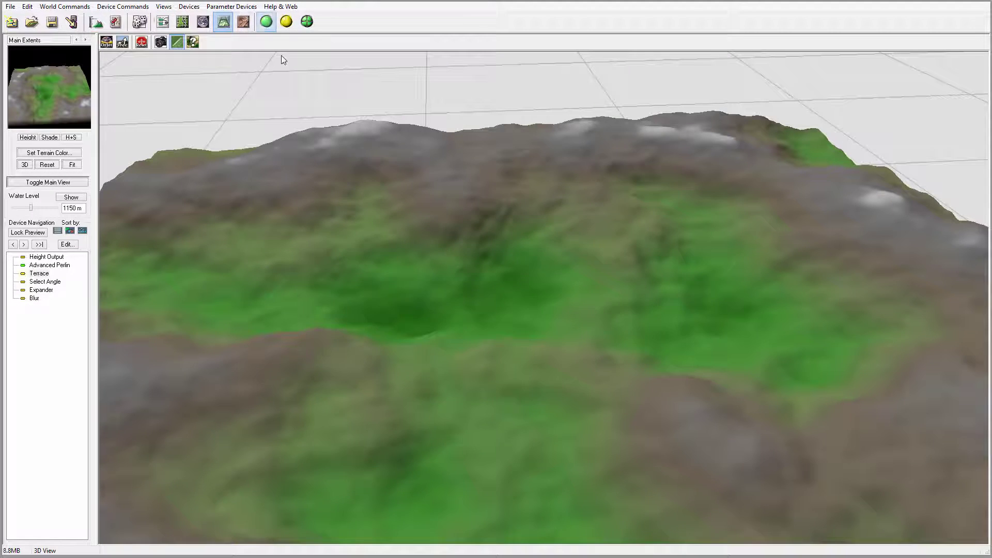
pyautogui.moveTo(655, 257); pyautogui.dragTo(599, 236)
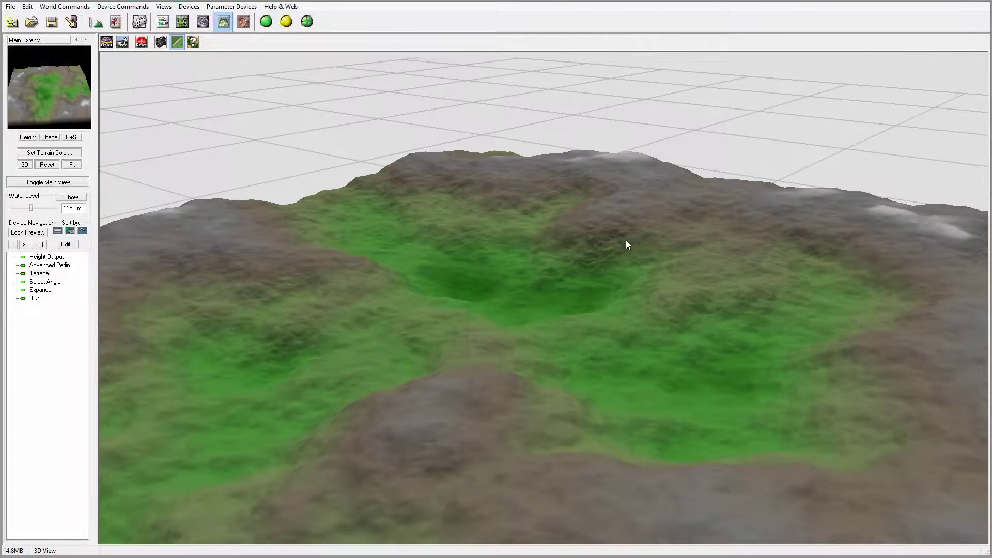
pyautogui.scroll(3, 627, 244)
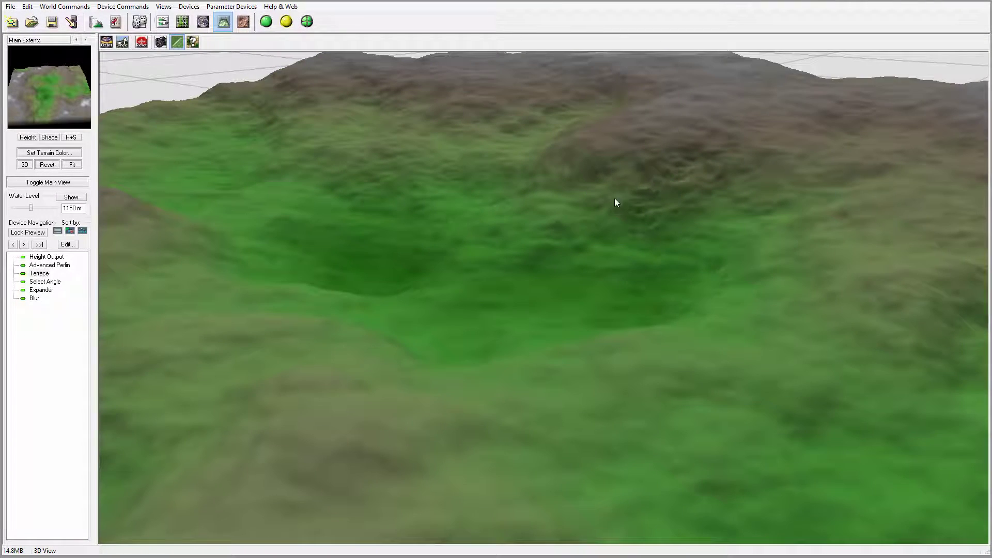
# - Examine the terracing produced by the blurred mask from several angles and distances in the 3D View
pyautogui.moveTo(556, 243); pyautogui.dragTo(486, 228)
pyautogui.scroll(-3, 602, 262)
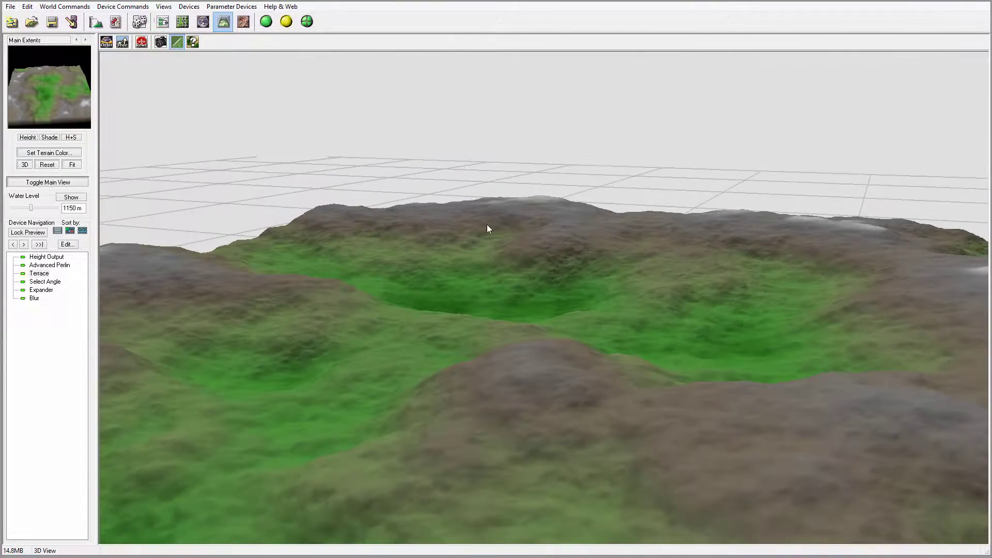
pyautogui.moveTo(428, 256); pyautogui.dragTo(394, 282)
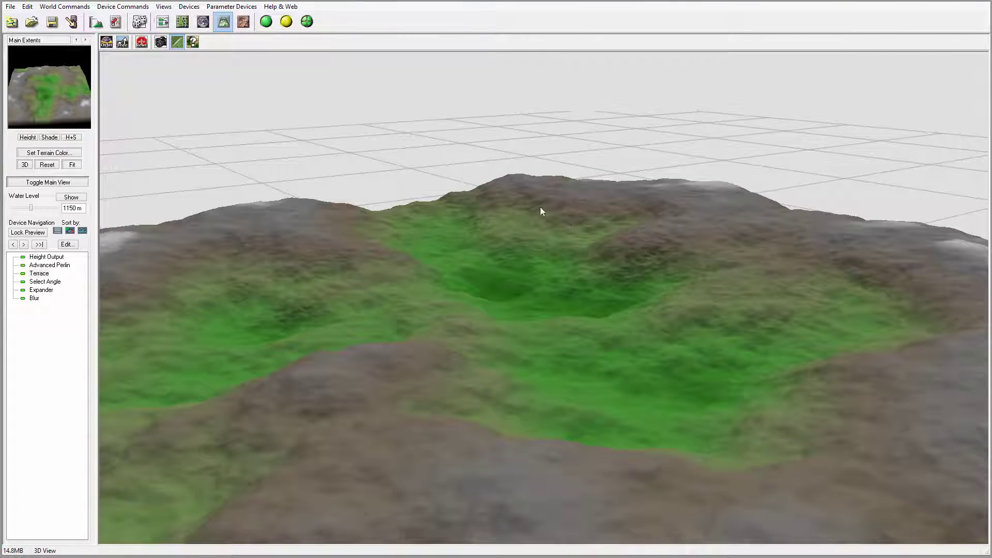
pyautogui.scroll(5, 535, 209)
pyautogui.scroll(-2, 574, 239)
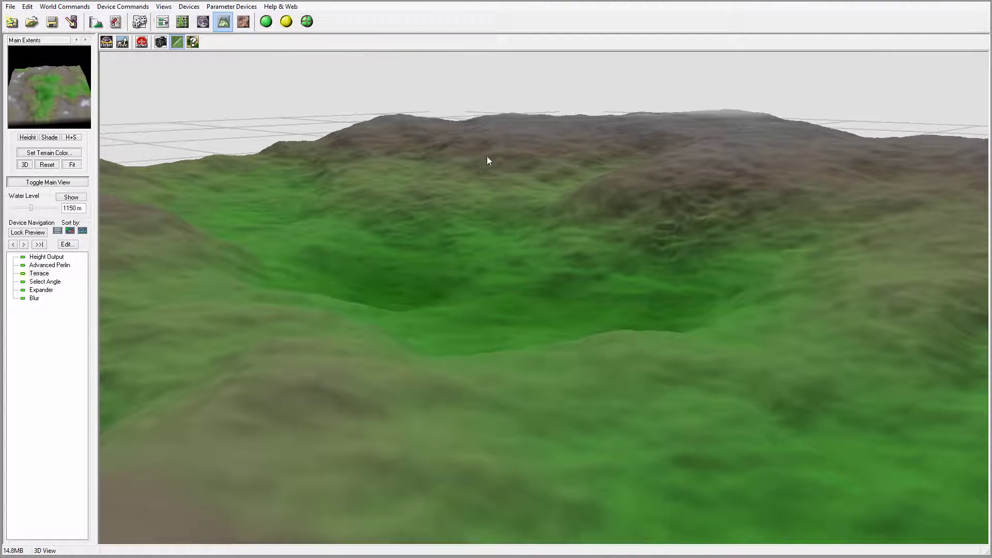
pyautogui.scroll(-3, 488, 165)
pyautogui.moveTo(485, 177); pyautogui.dragTo(530, 353)
pyautogui.scroll(2, 690, 236)
pyautogui.moveTo(459, 235); pyautogui.dragTo(581, 285)
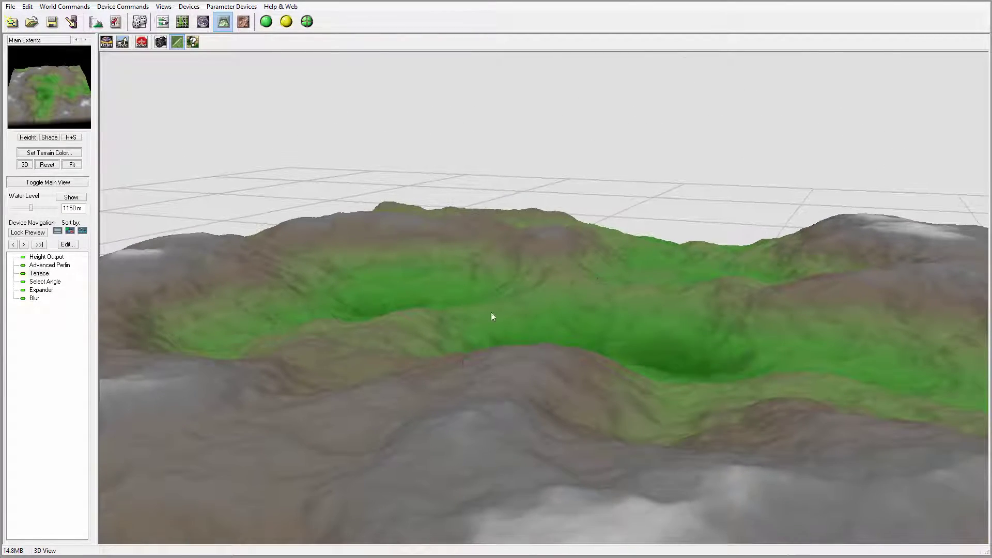
pyautogui.moveTo(451, 284); pyautogui.dragTo(770, 279)
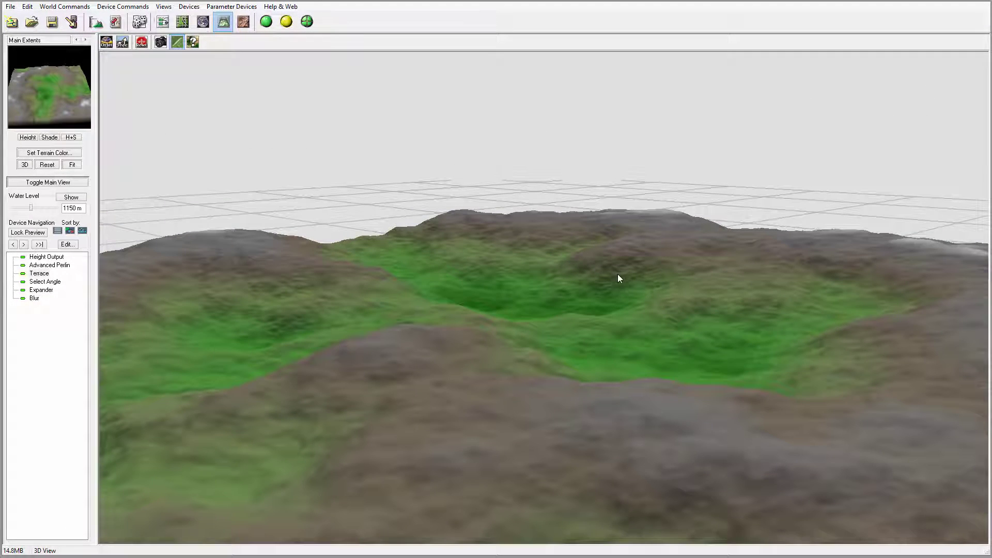
pyautogui.moveTo(633, 233); pyautogui.dragTo(249, 238)
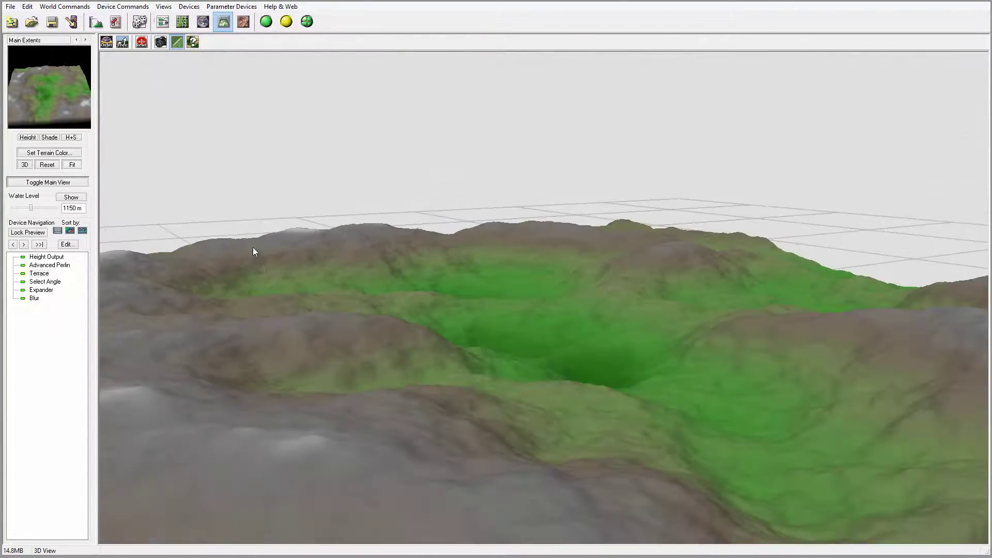
pyautogui.moveTo(618, 293); pyautogui.dragTo(375, 321)
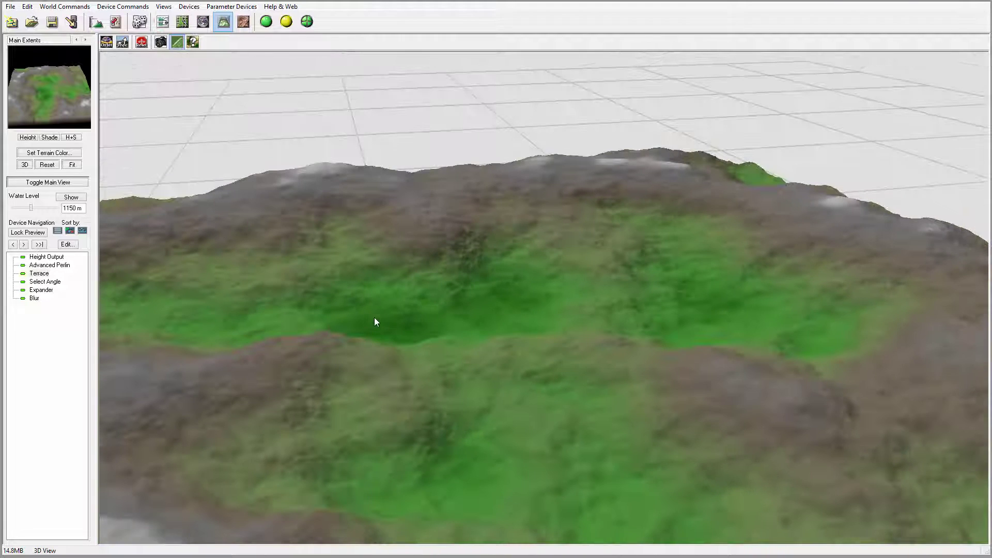
# - Spread out the Select Angle, Expander and Blur devices in the Device Workview and display the available selector devices
pyautogui.click(163, 22)
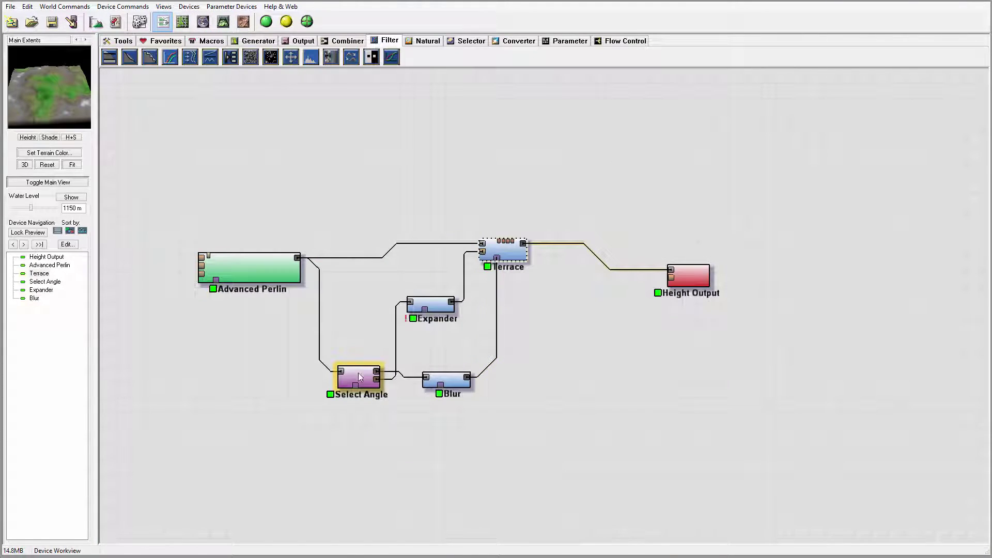
pyautogui.moveTo(360, 376); pyautogui.dragTo(335, 390)
pyautogui.moveTo(432, 306); pyautogui.dragTo(431, 290)
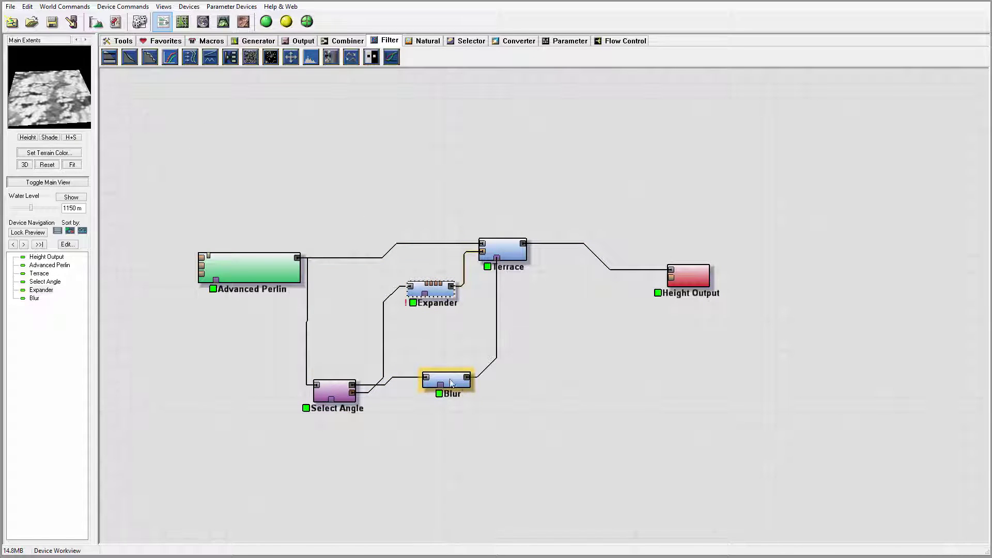
pyautogui.moveTo(439, 381); pyautogui.dragTo(464, 388)
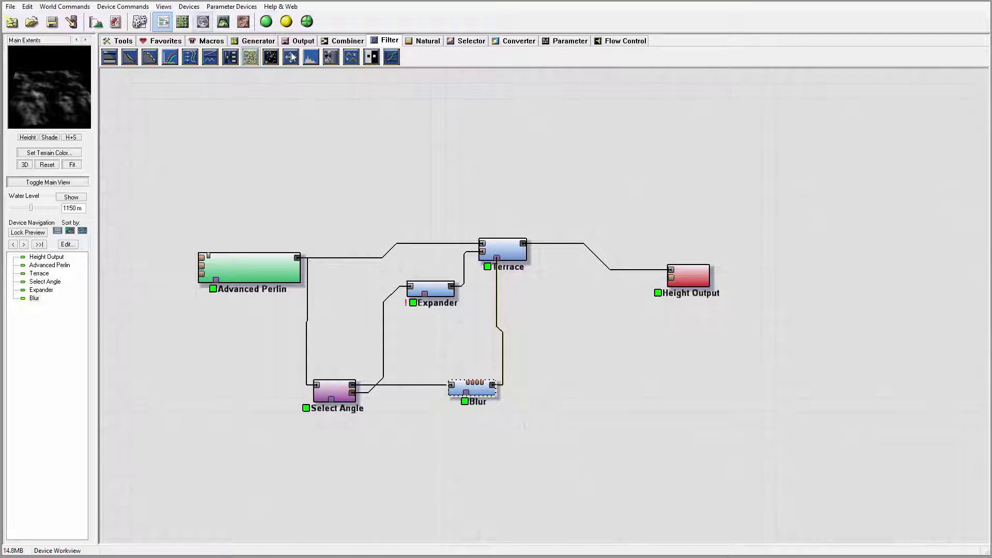
pyautogui.click(454, 41)
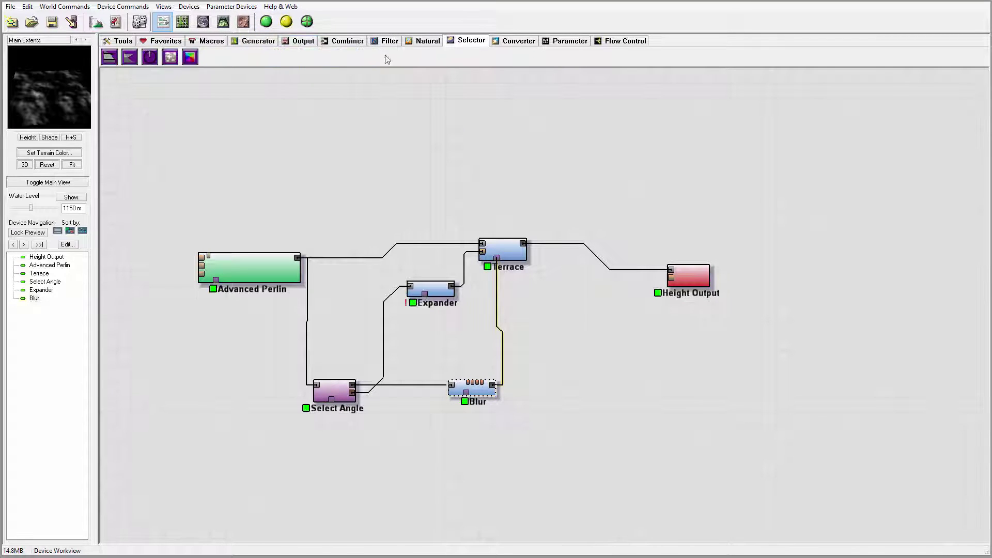
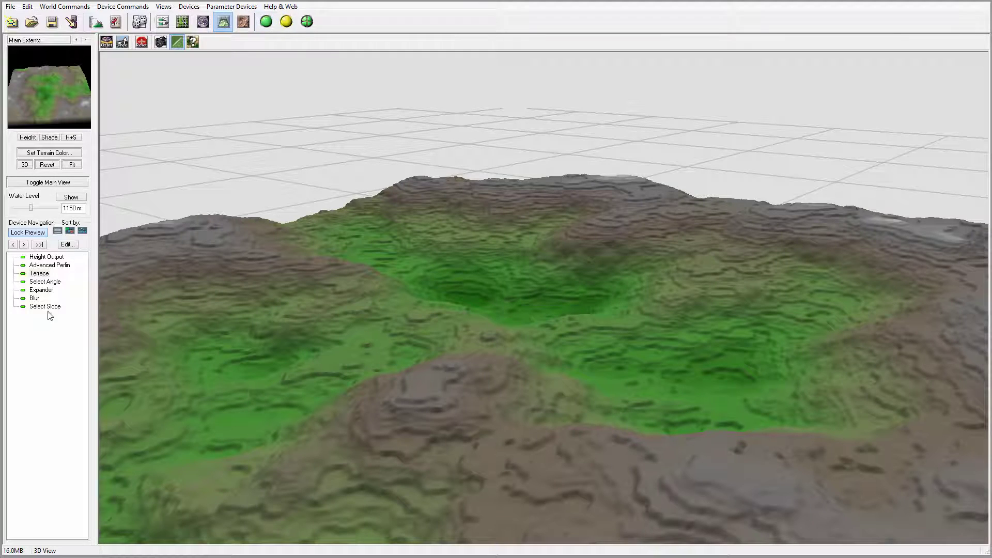
# - Set the Select Slope maximum to 0.26 (8 degrees) with a minimum of 0.00 and rebuild the world to check the terracing
pyautogui.doubleClick(52, 309)
pyautogui.moveTo(470, 200); pyautogui.dragTo(592, 128)
pyautogui.moveTo(574, 193); pyautogui.dragTo(573, 209)
pyautogui.click(577, 263)
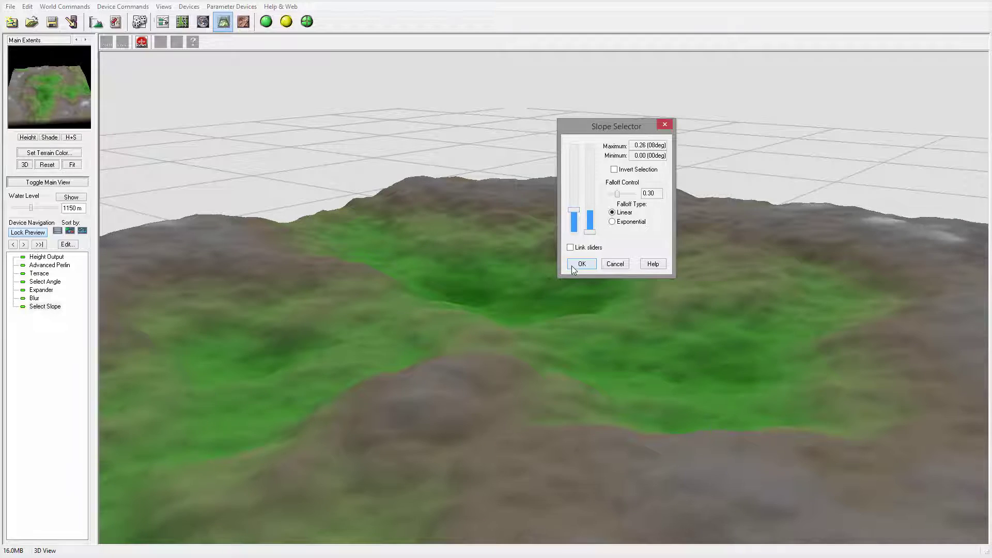
pyautogui.click(266, 21)
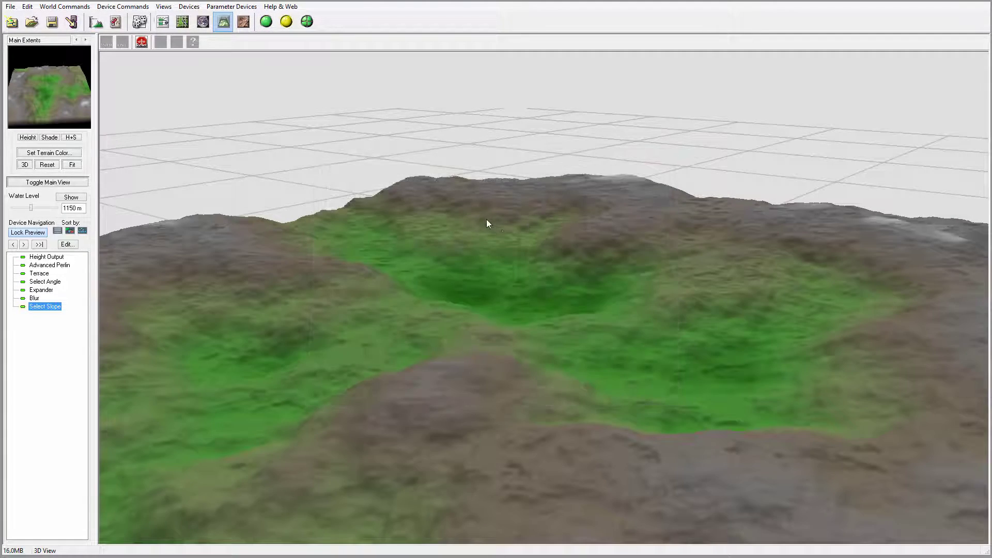
pyautogui.moveTo(485, 219); pyautogui.dragTo(512, 273)
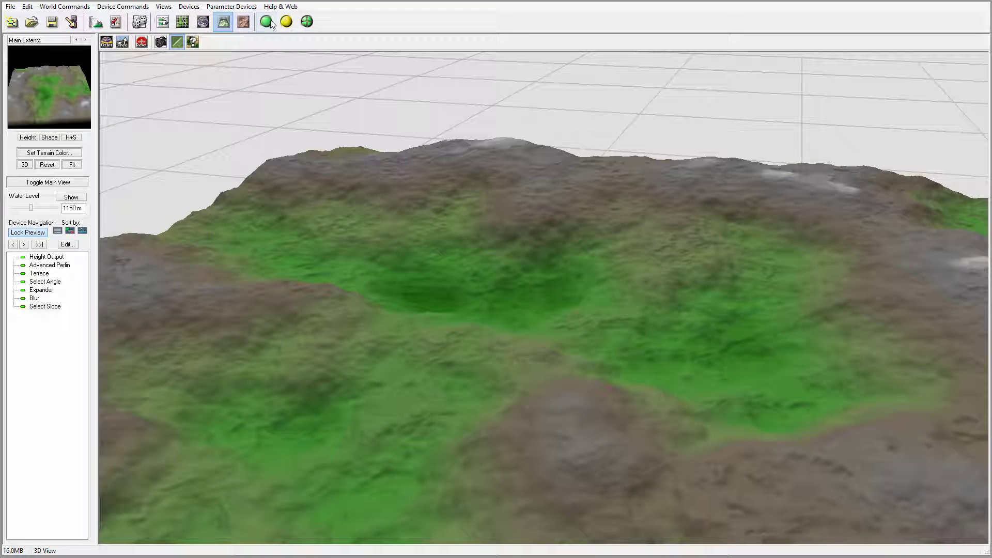
# - Set the Select Slope maximum to 0.47 (17 degrees), raise its minimum above zero and rebuild the world to inspect the terracing
pyautogui.doubleClick(52, 306)
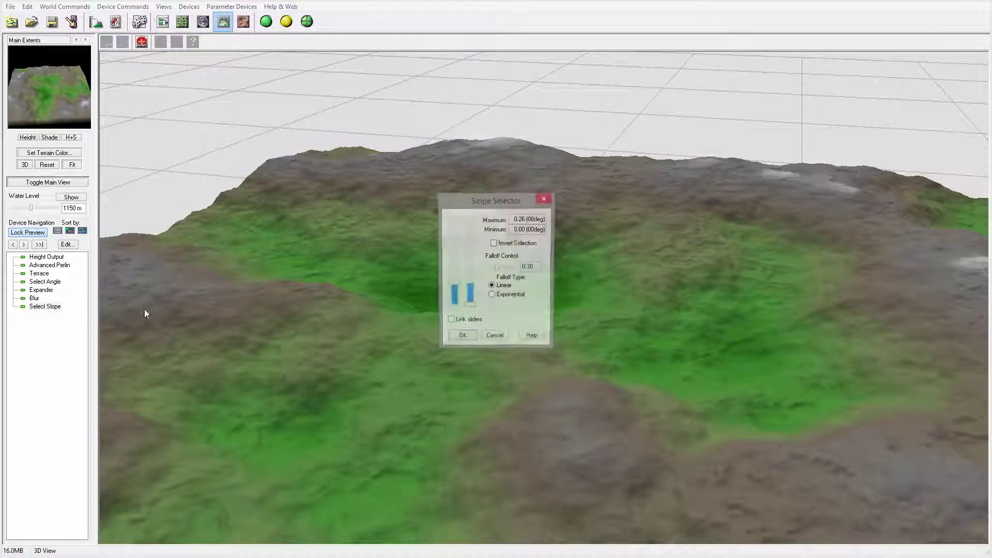
pyautogui.moveTo(455, 268); pyautogui.dragTo(453, 267)
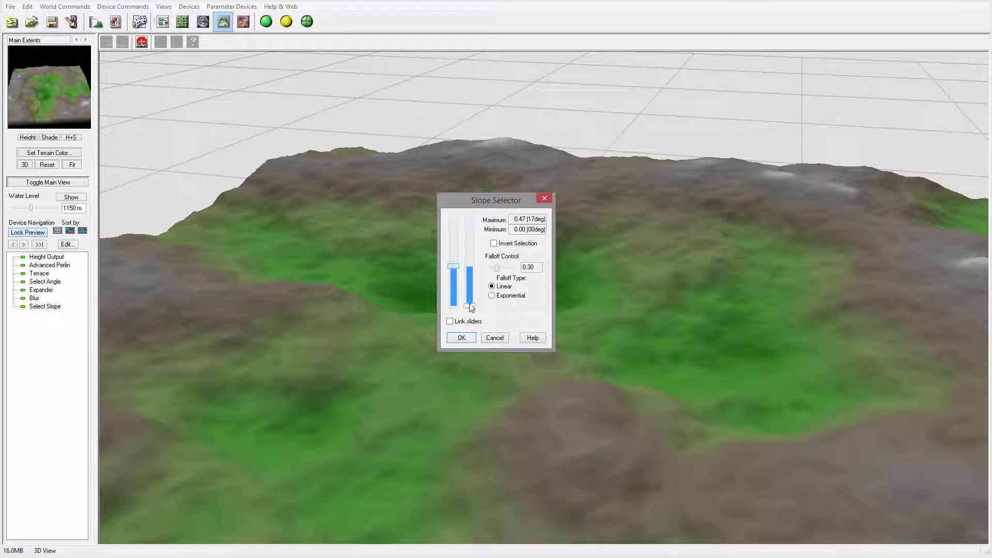
pyautogui.moveTo(469, 306); pyautogui.dragTo(469, 288)
pyautogui.click(463, 338)
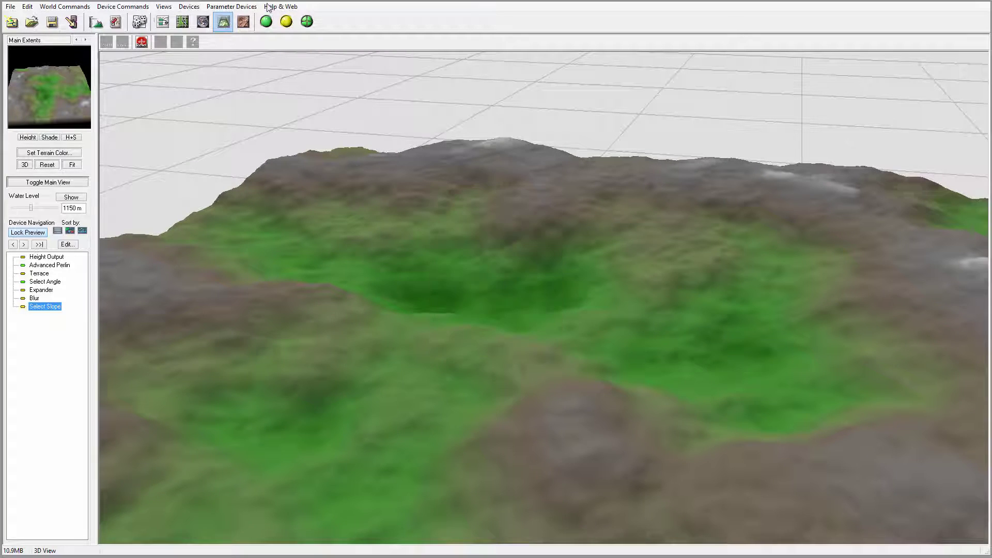
pyautogui.moveTo(496, 242); pyautogui.dragTo(482, 228)
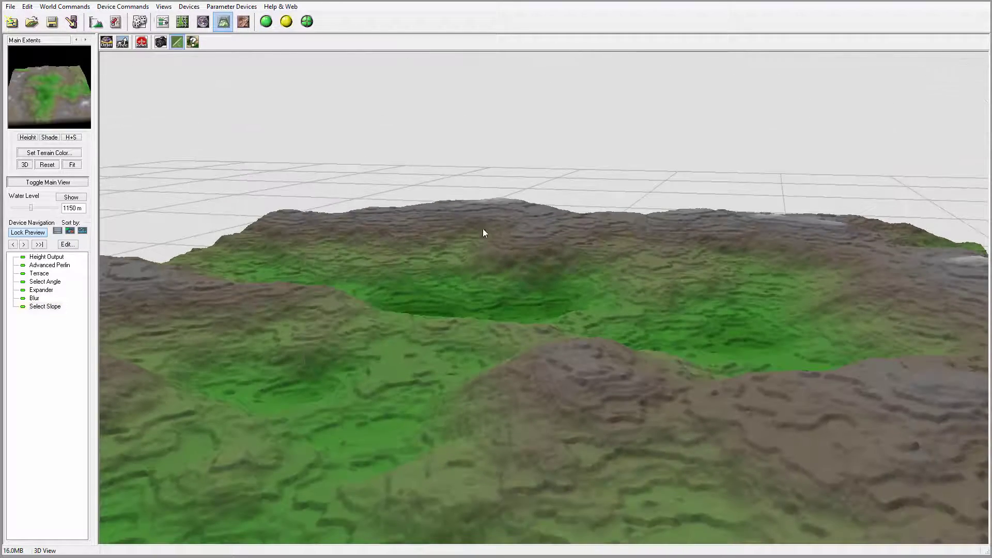
pyautogui.moveTo(520, 301); pyautogui.dragTo(383, 282)
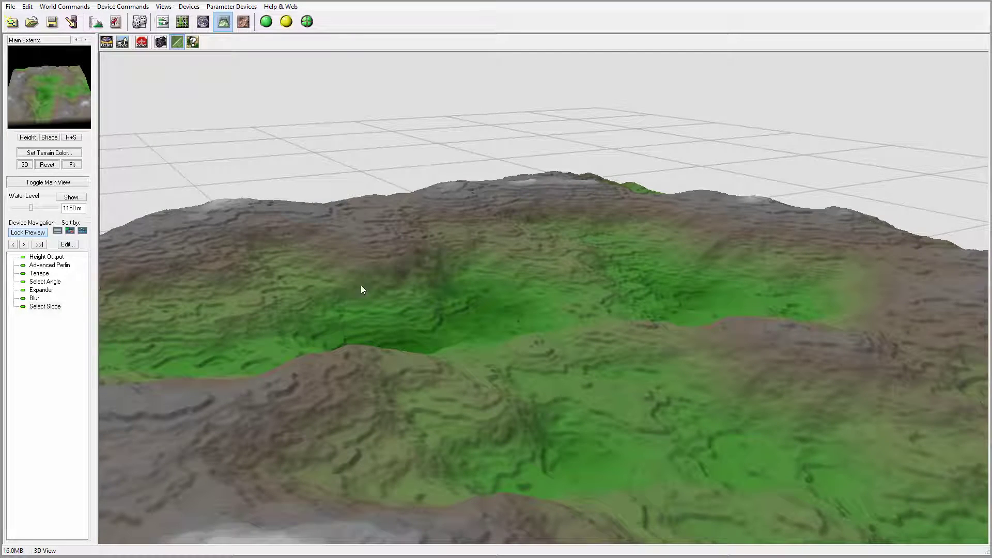
pyautogui.moveTo(362, 289); pyautogui.dragTo(434, 289)
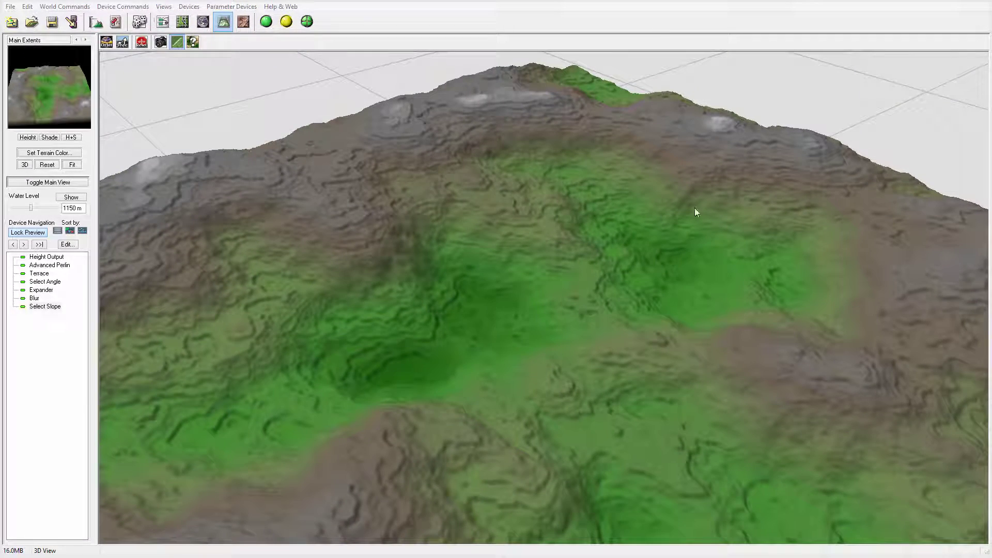
pyautogui.moveTo(447, 204); pyautogui.dragTo(239, 257)
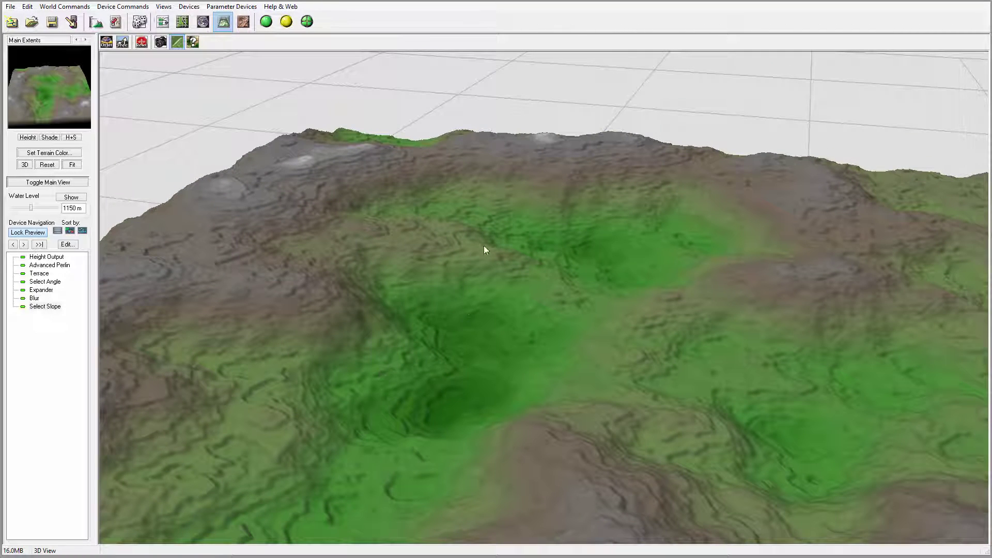
# - Reconnect Select Angle's second output to Expander and its primary output to Blur, and delete the Select Slope device
pyautogui.click(163, 22)
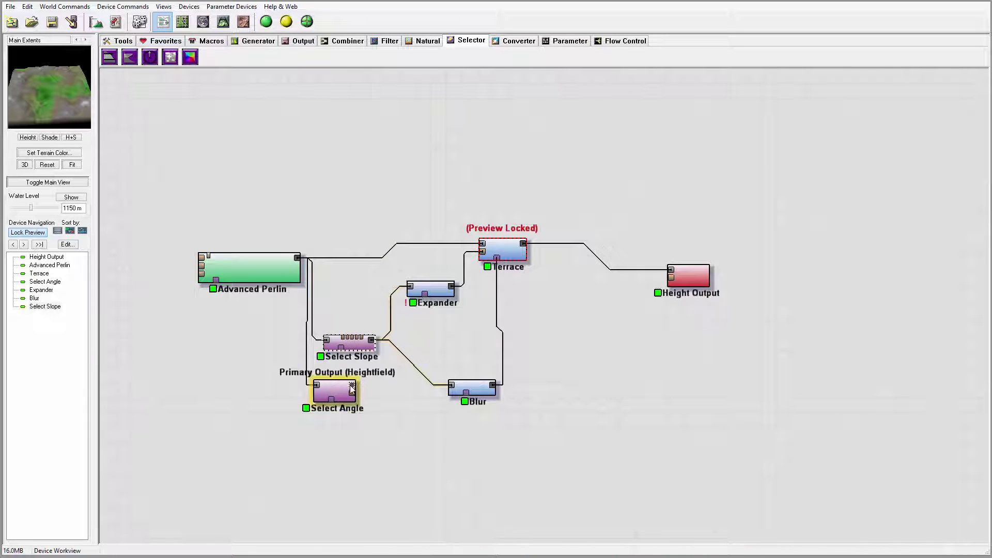
pyautogui.moveTo(353, 391); pyautogui.dragTo(410, 287)
pyautogui.moveTo(355, 385); pyautogui.dragTo(451, 388)
pyautogui.click(352, 336)
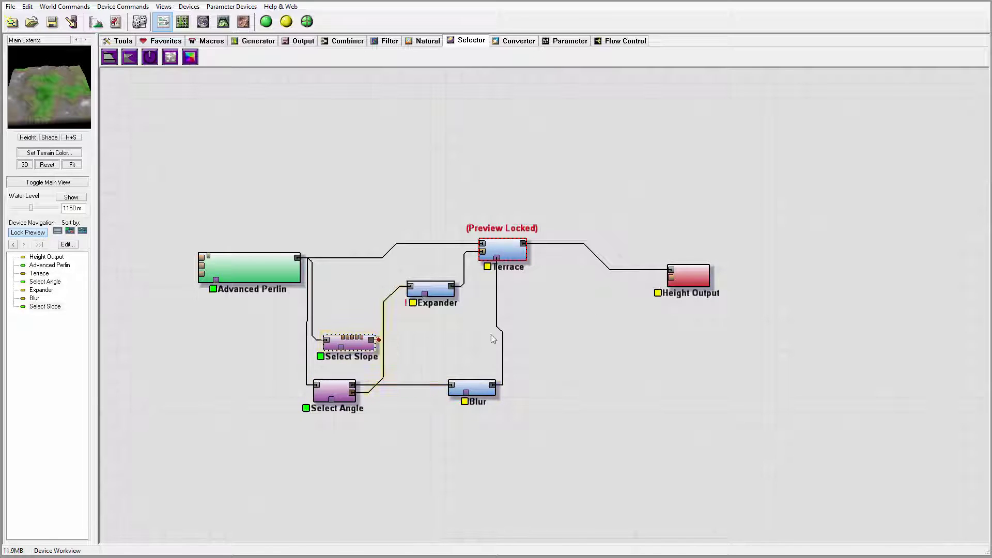
pyautogui.press('Delete')
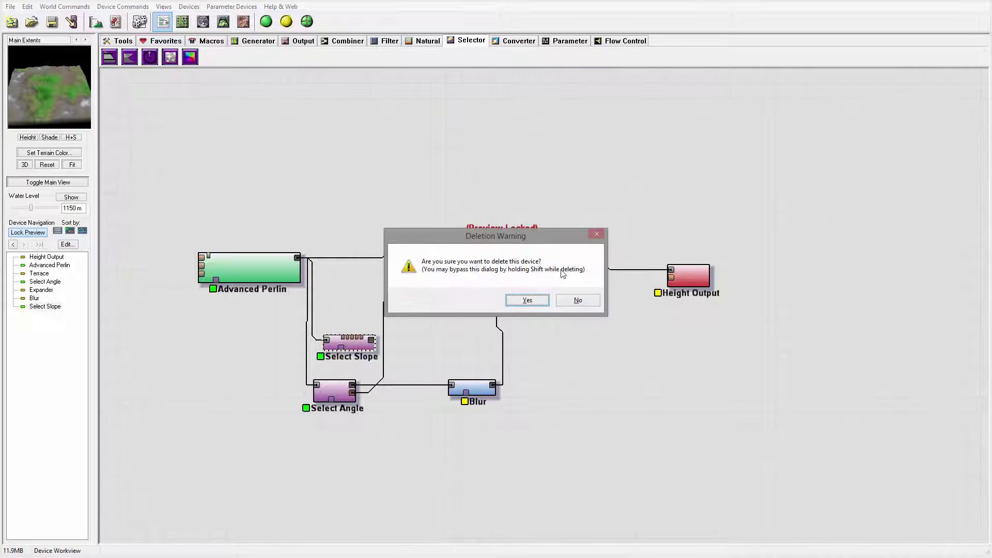
pyautogui.click(538, 300)
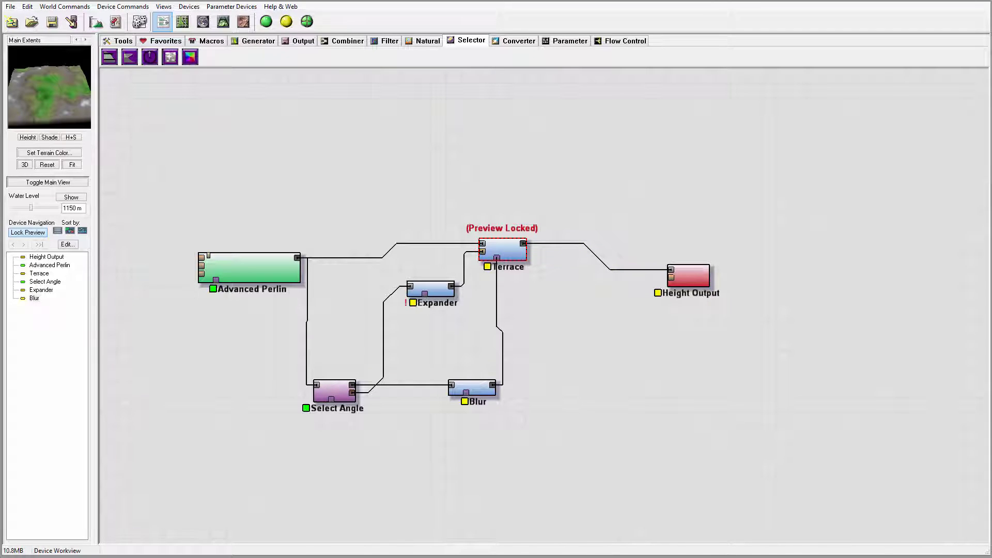
# - Unlock the preview from the Terrace device and move Height Output farther away from Terrace to make room between them
pyautogui.moveTo(591, 329); pyautogui.dragTo(517, 336, button='right')
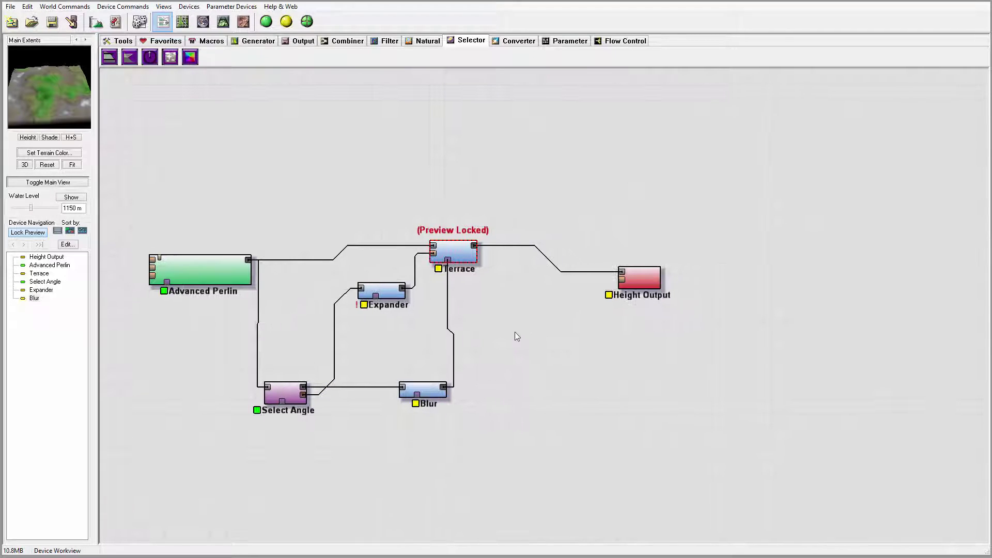
pyautogui.rightClick(473, 260)
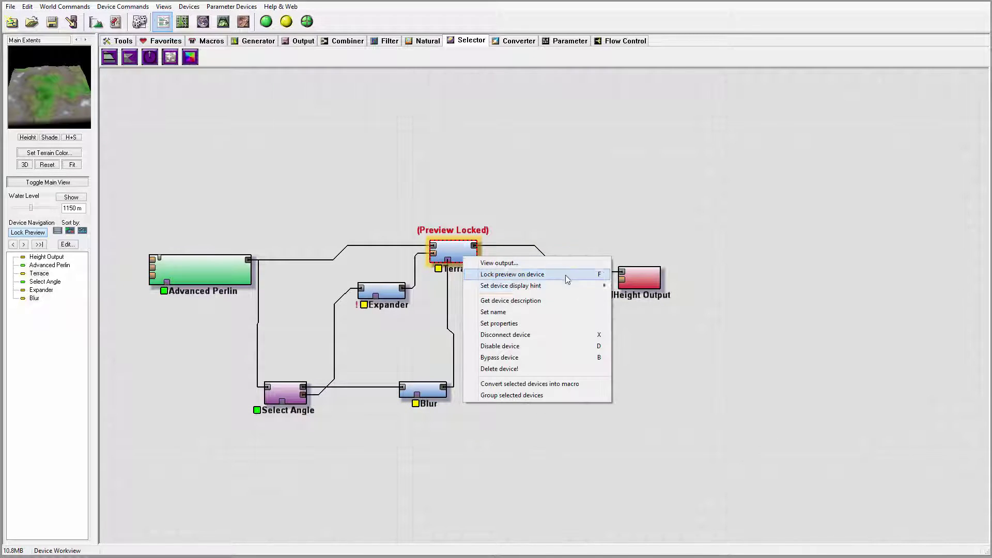
pyautogui.click(565, 275)
pyautogui.moveTo(643, 278); pyautogui.dragTo(869, 256)
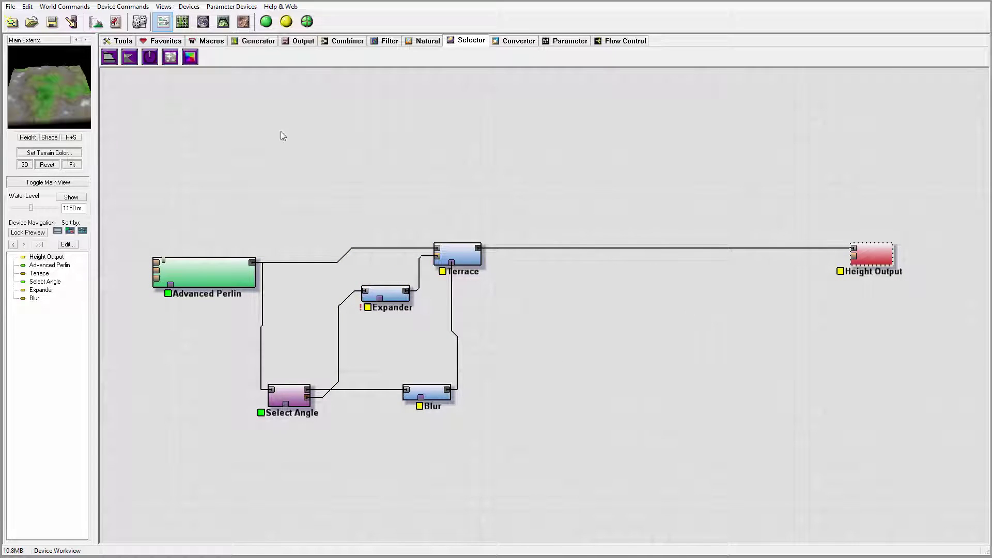
# - Add a second Advanced Perlin generator in the empty space between Terrace and Height Output, below their connection
pyautogui.click(259, 41)
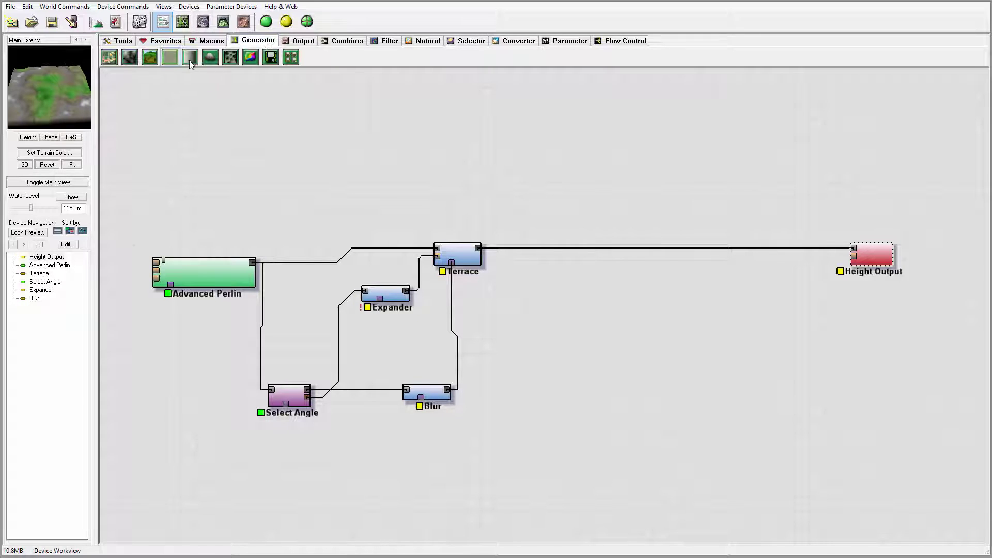
pyautogui.click(149, 60)
pyautogui.click(641, 351)
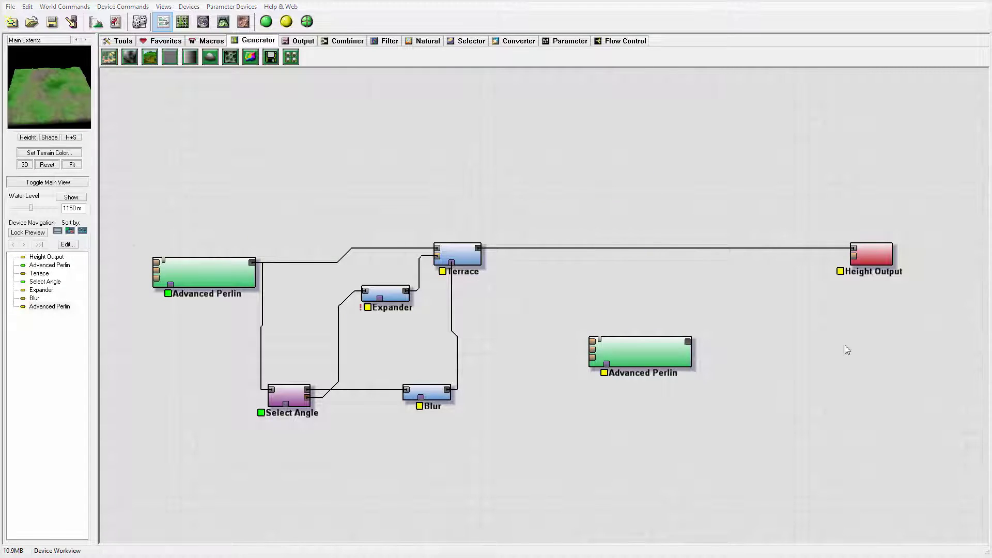
# - Set the second Advanced Perlin to Billowy style with elevation center 1640.63 and steepness 0.688
pyautogui.doubleClick(644, 351)
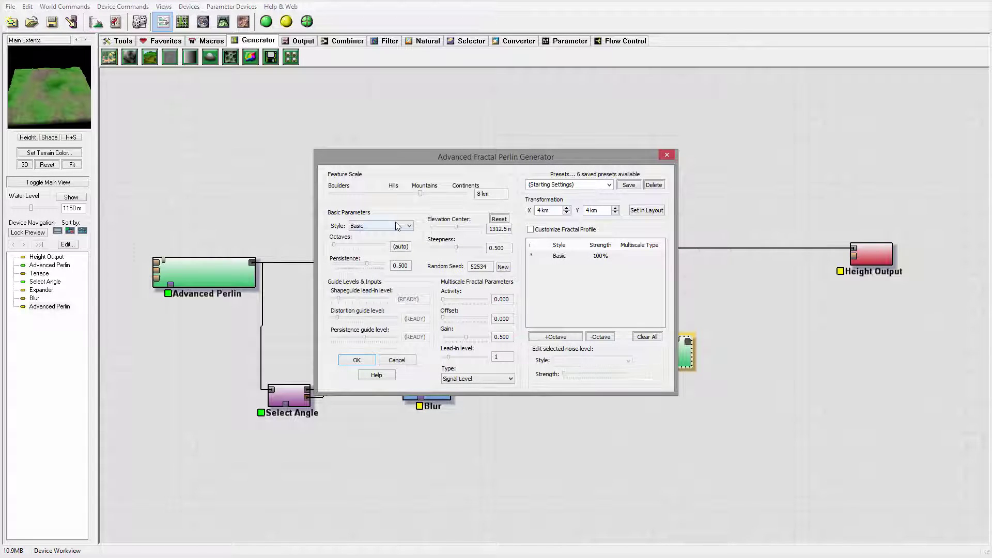
pyautogui.click(397, 226)
pyautogui.click(383, 241)
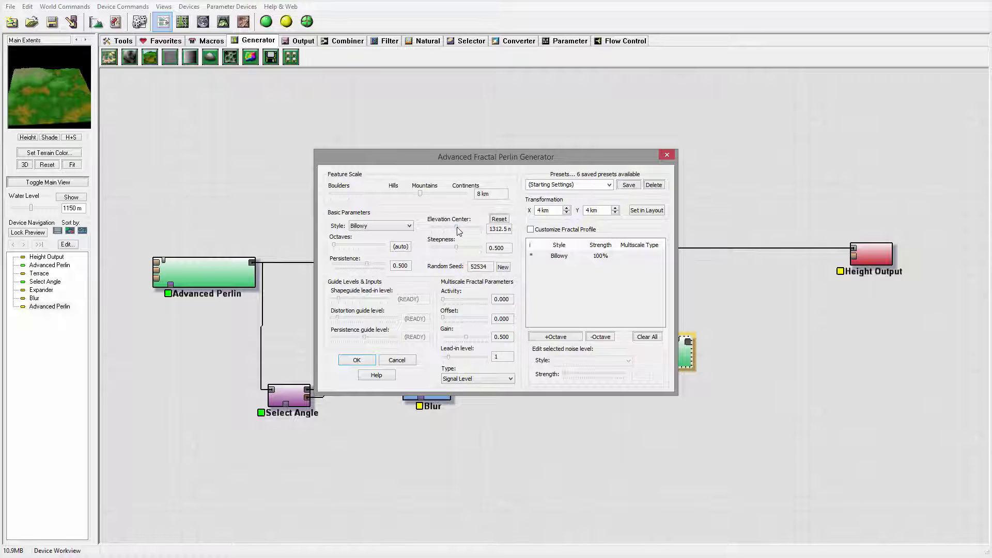
pyautogui.moveTo(457, 228); pyautogui.dragTo(463, 226)
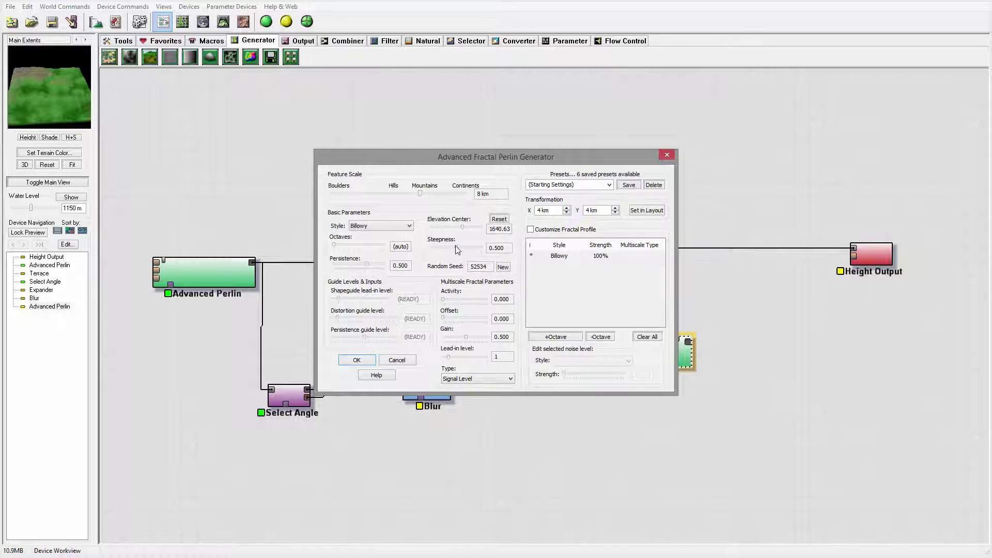
pyautogui.moveTo(457, 250); pyautogui.dragTo(466, 250)
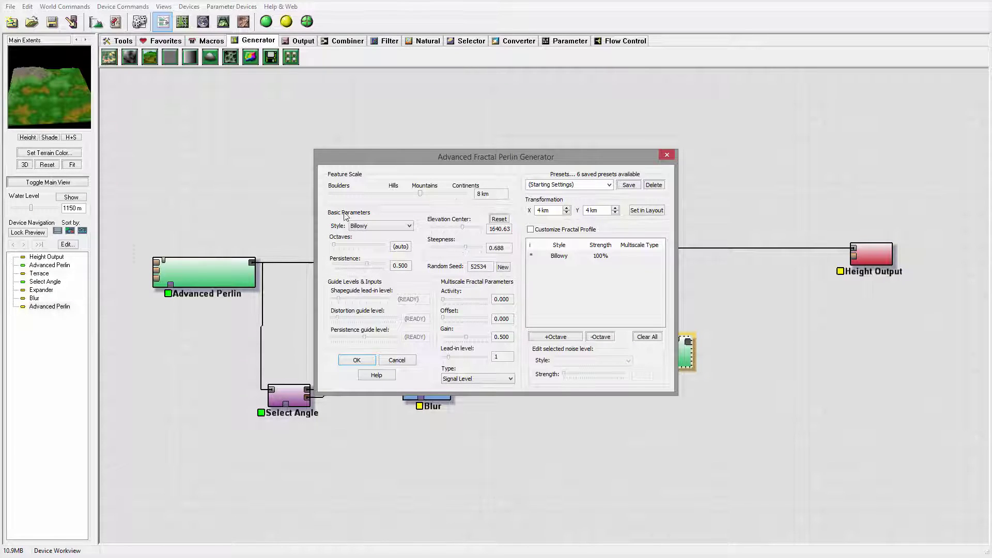
pyautogui.click(370, 363)
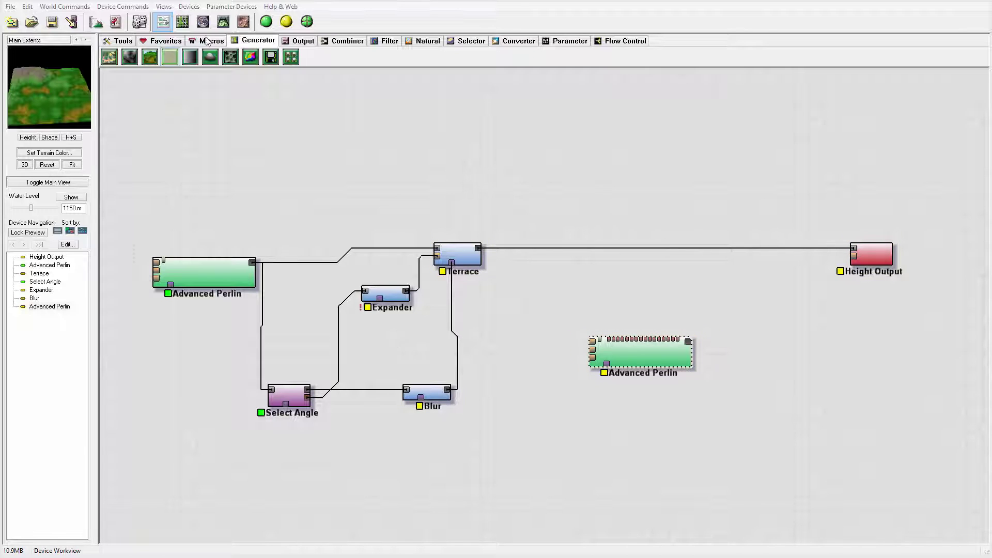
# - Add a Radial Grad generator between Terrace and the second Advanced Perlin, with a radius of about 17.09 km
pyautogui.moveTo(210, 57); pyautogui.dragTo(513, 312)
pyautogui.doubleClick(512, 308)
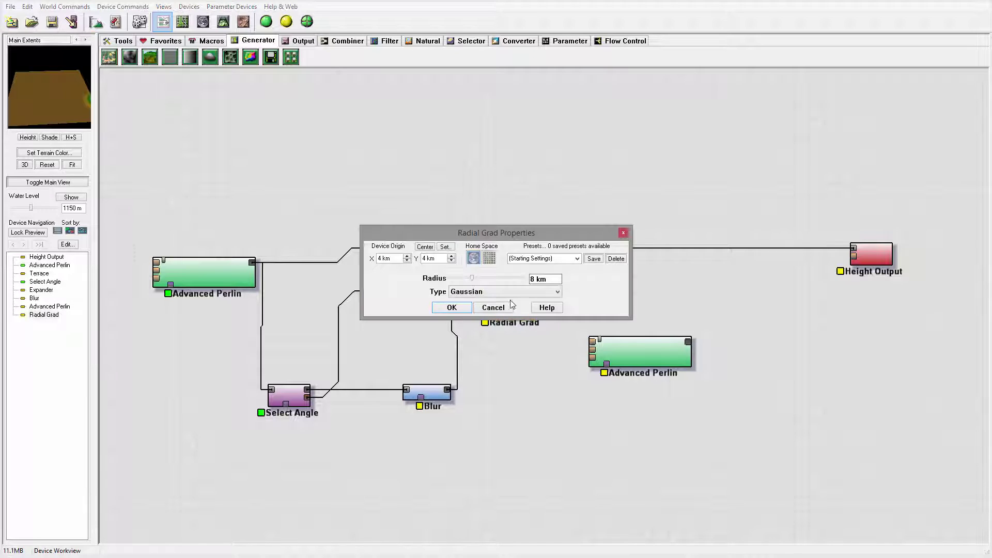
pyautogui.moveTo(475, 277); pyautogui.dragTo(482, 276)
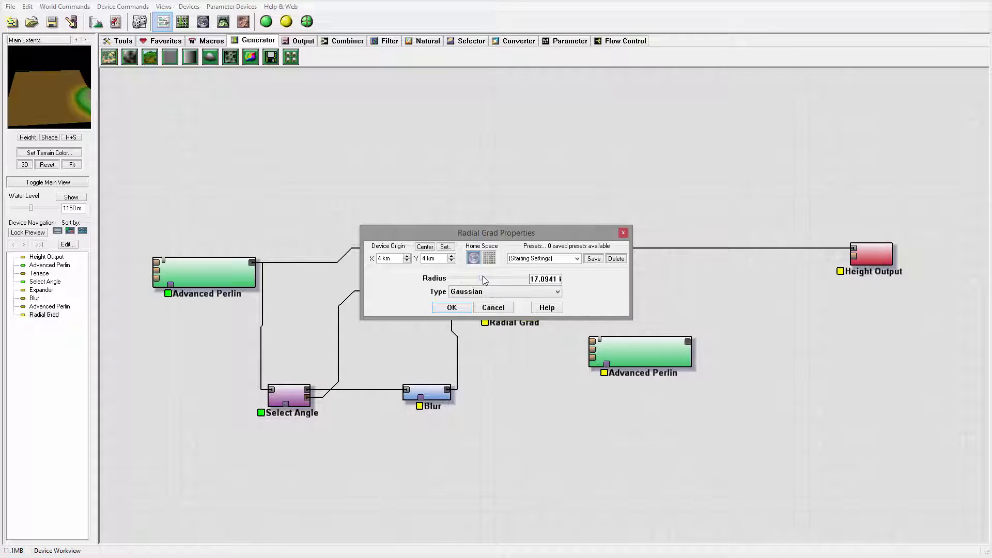
pyautogui.click(451, 308)
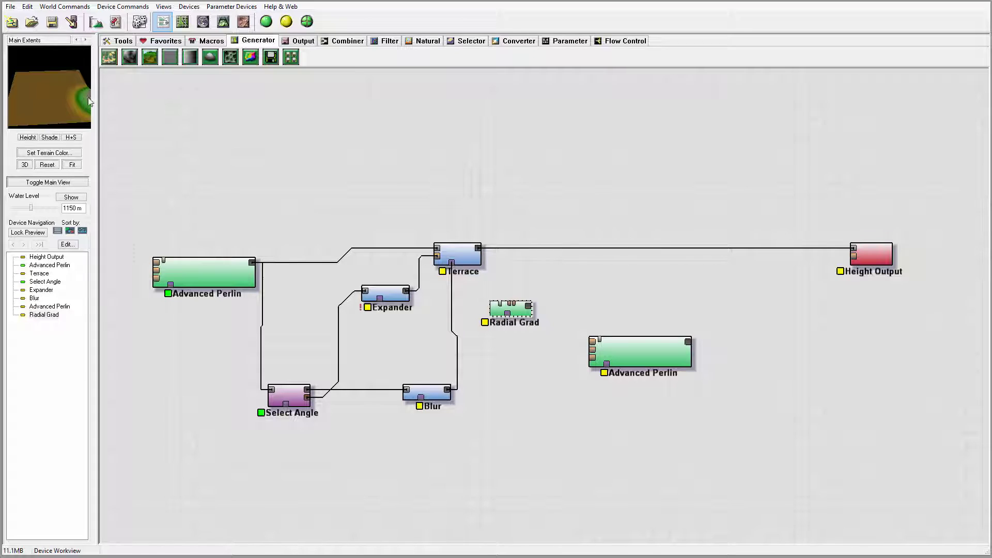
# - Create a new layout generator in the Layout View and place a circle at the center of the render extents
pyautogui.click(184, 21)
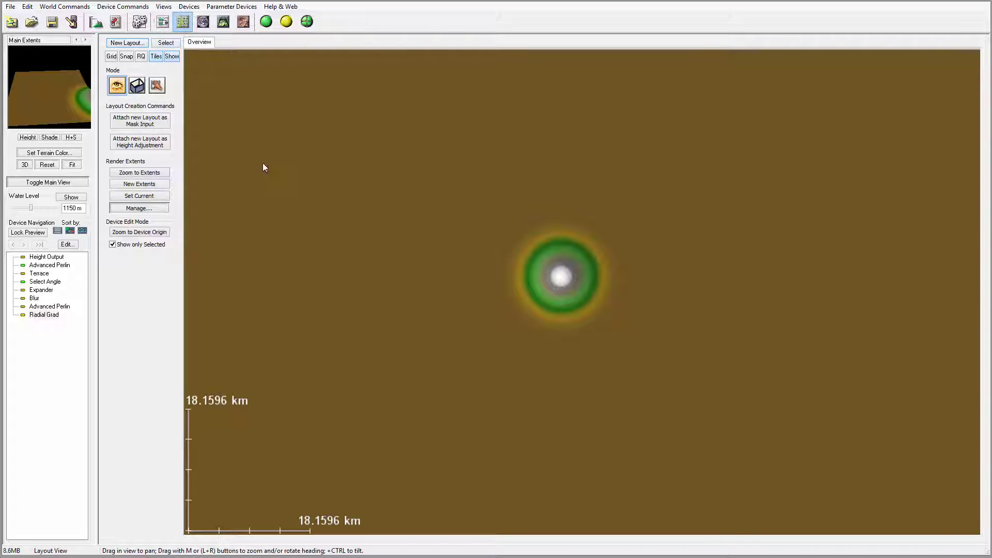
pyautogui.scroll(-3, 337, 271)
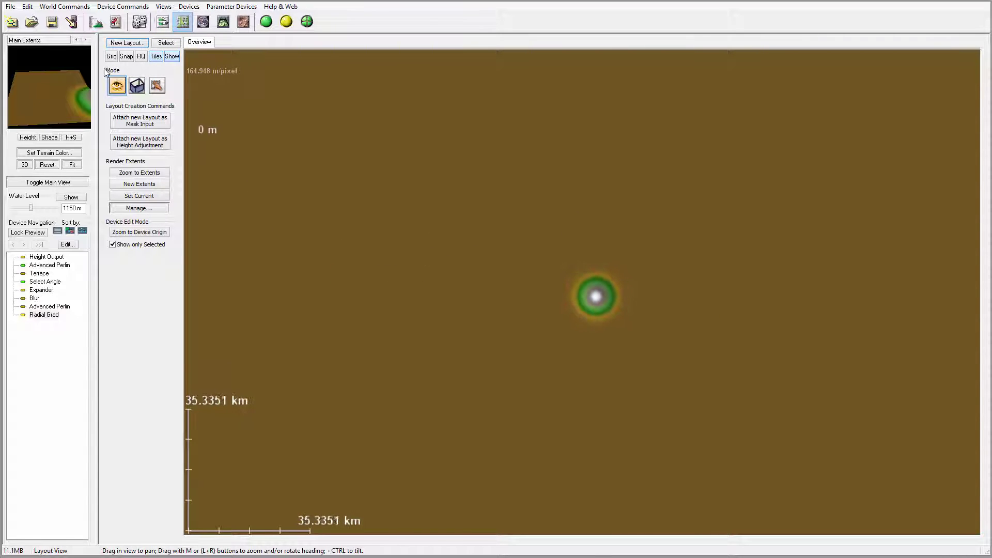
pyautogui.click(137, 85)
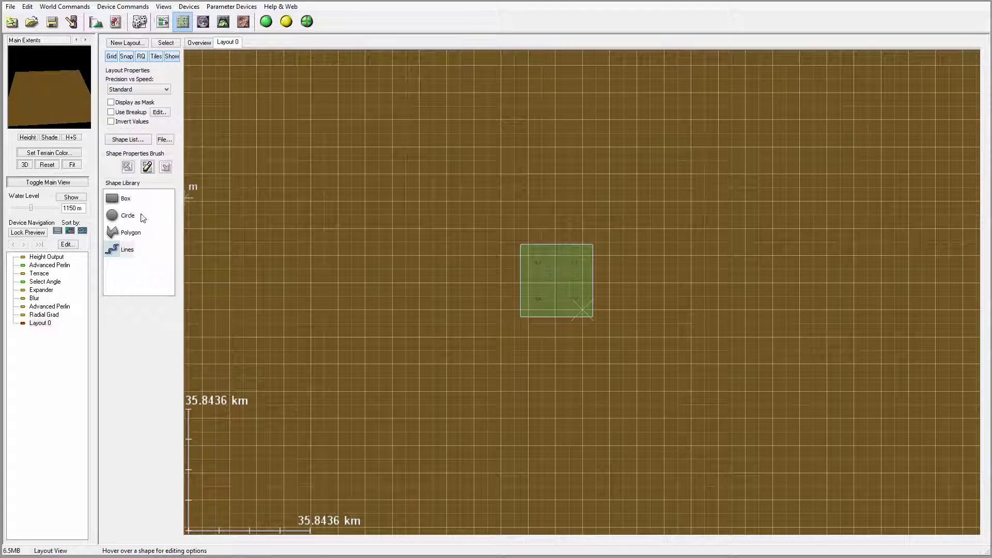
pyautogui.click(142, 217)
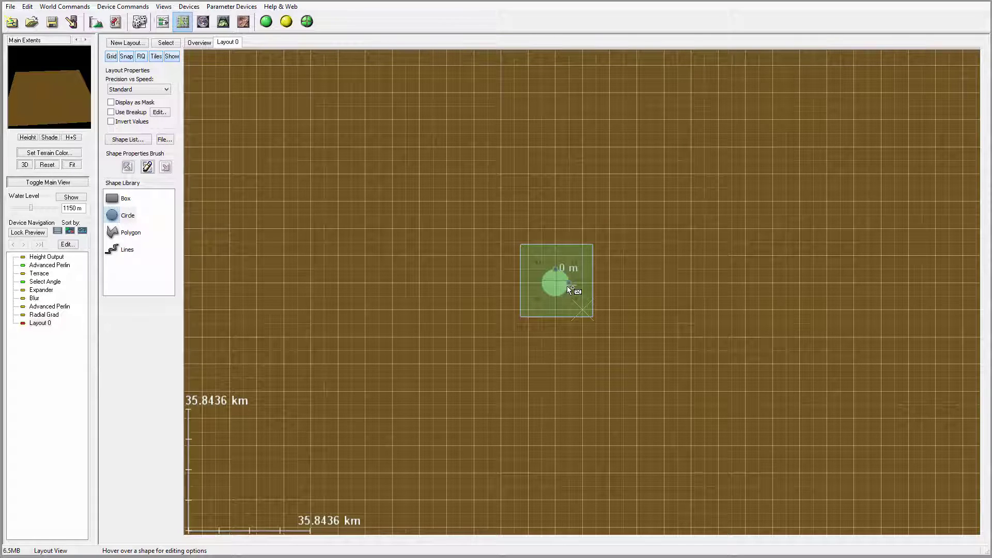
pyautogui.click(569, 286)
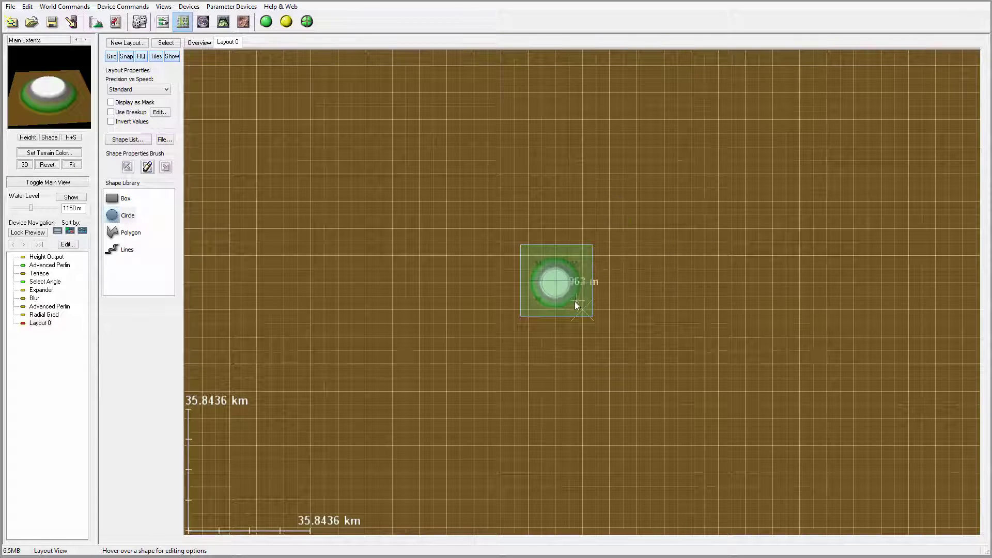
# - Raise the circle's falloff distance to about 4.7 km, shrink its core and enable breakup for the layout
pyautogui.doubleClick(556, 280)
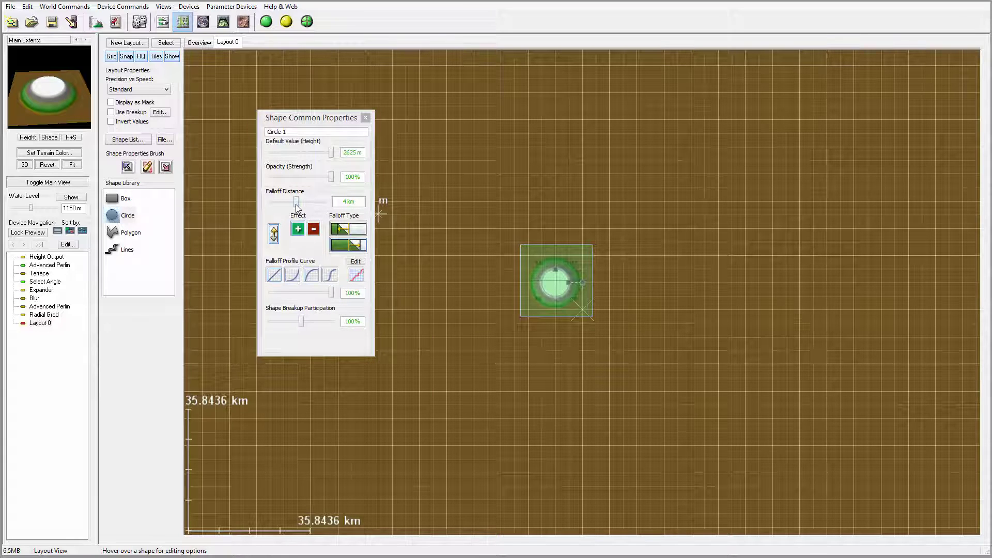
pyautogui.moveTo(296, 202); pyautogui.dragTo(300, 207)
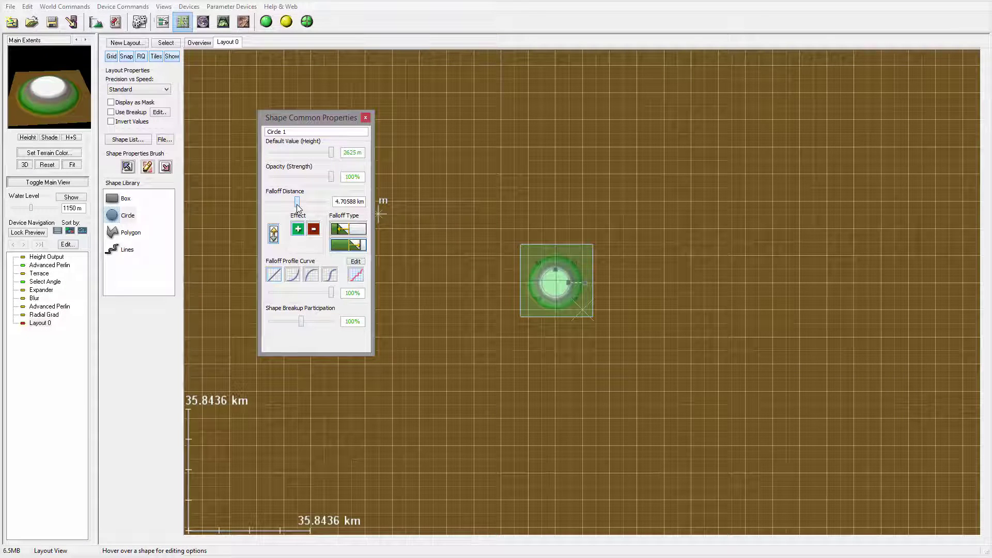
pyautogui.click(364, 118)
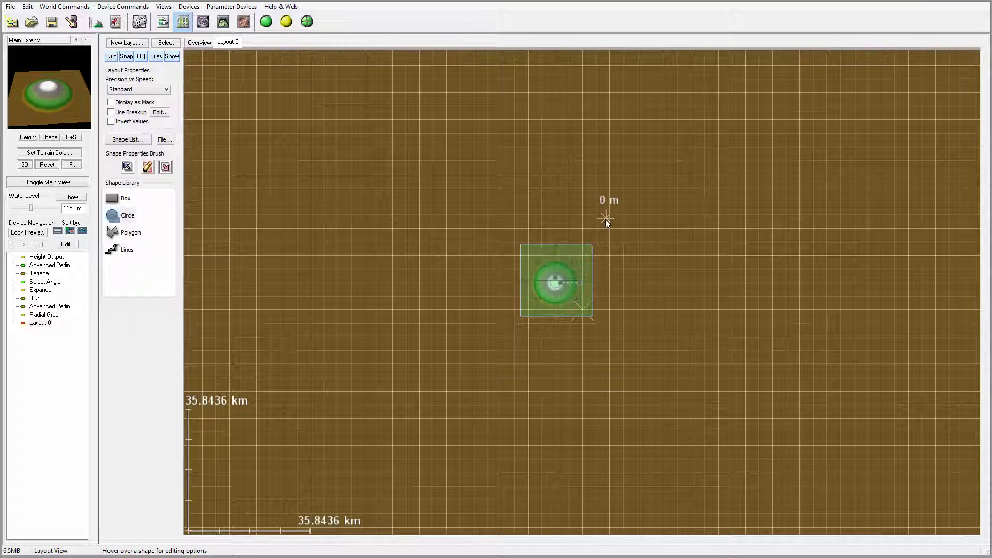
pyautogui.click(111, 112)
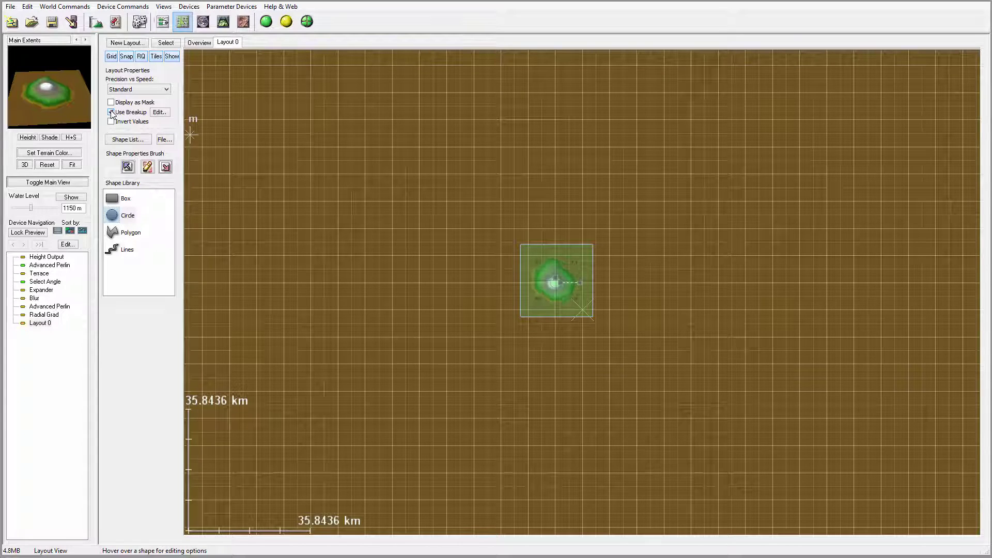
# - Back in the Device Workview, connect Layout 0 to the second Advanced Perlin's first input and delete the Radial Grad device
pyautogui.click(162, 22)
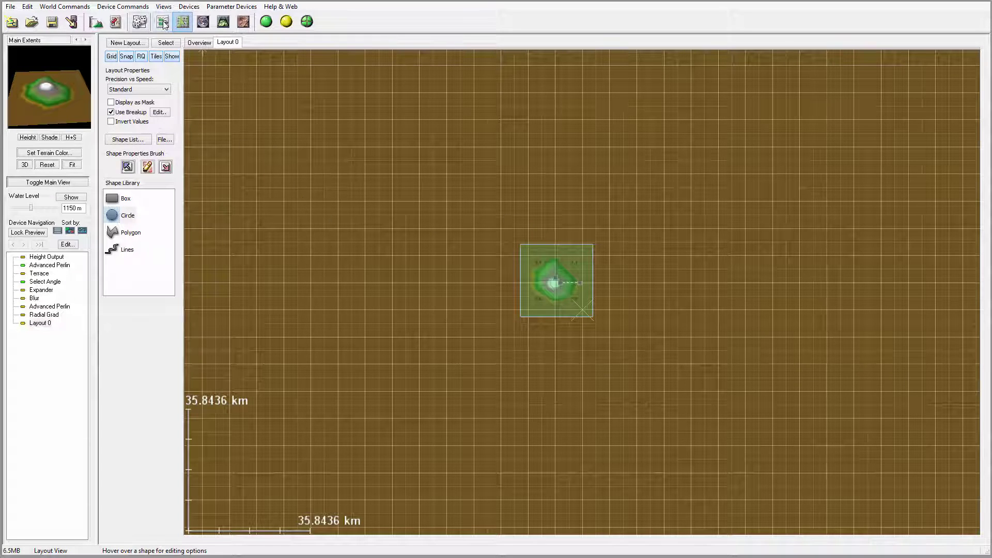
pyautogui.scroll(-1, 542, 370)
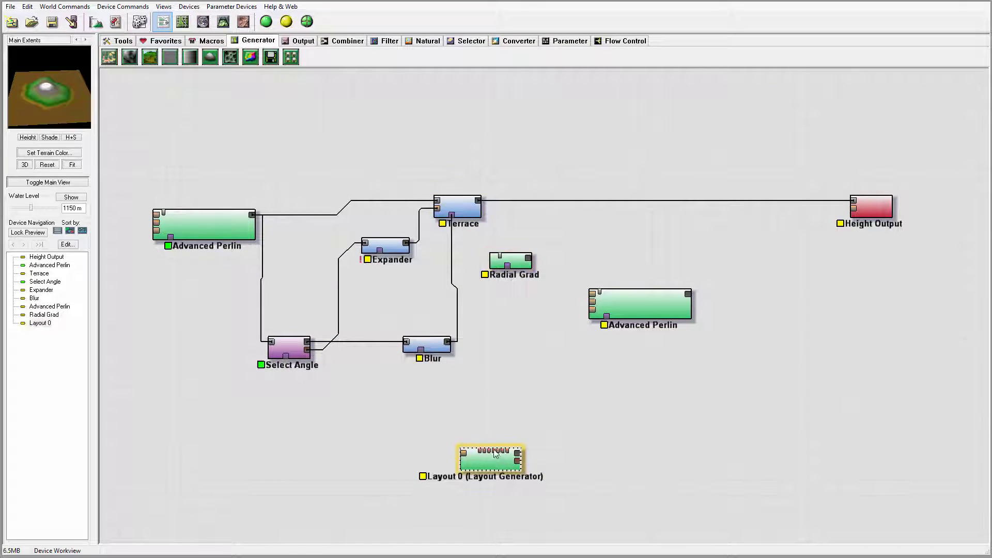
pyautogui.moveTo(494, 452); pyautogui.dragTo(592, 294)
pyautogui.click(513, 264)
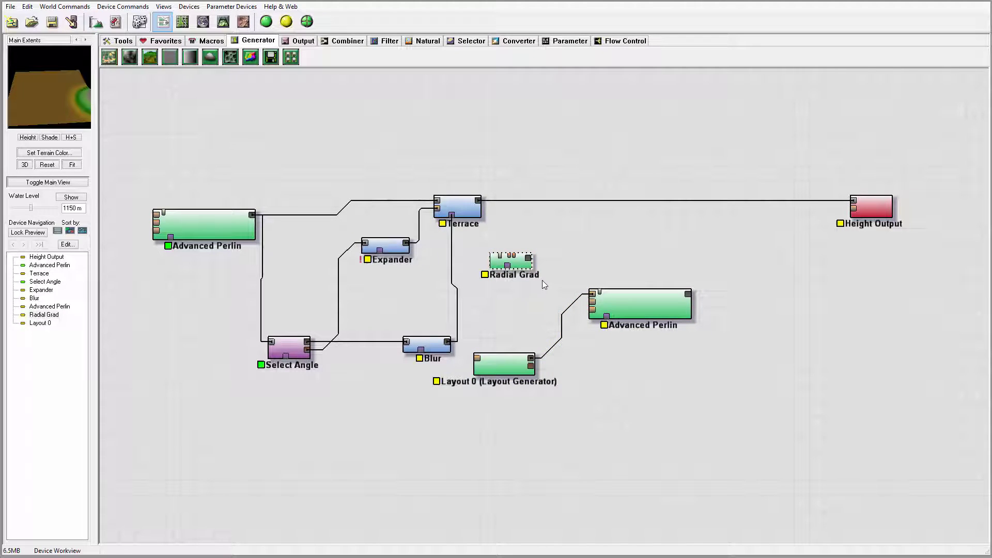
pyautogui.press('Delete')
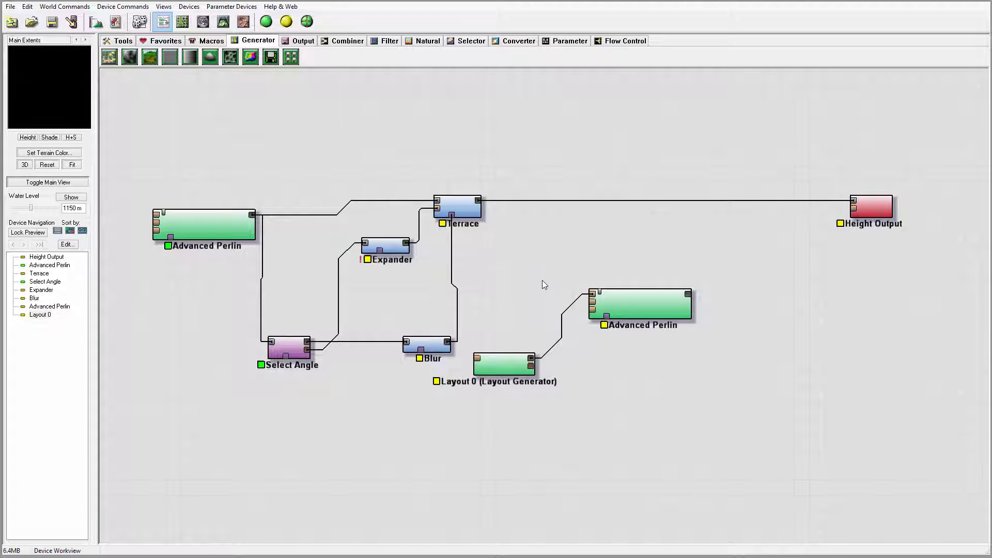
# - Inspect the second Advanced Perlin's terrain in the 3D view and return to the device network
pyautogui.click(640, 308)
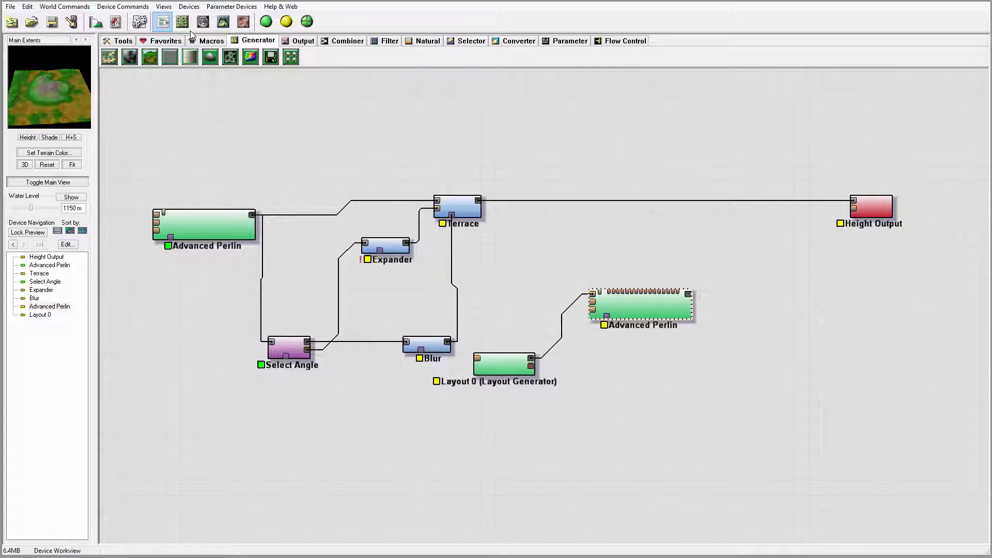
pyautogui.click(223, 21)
pyautogui.moveTo(452, 238); pyautogui.dragTo(424, 372)
pyautogui.click(164, 21)
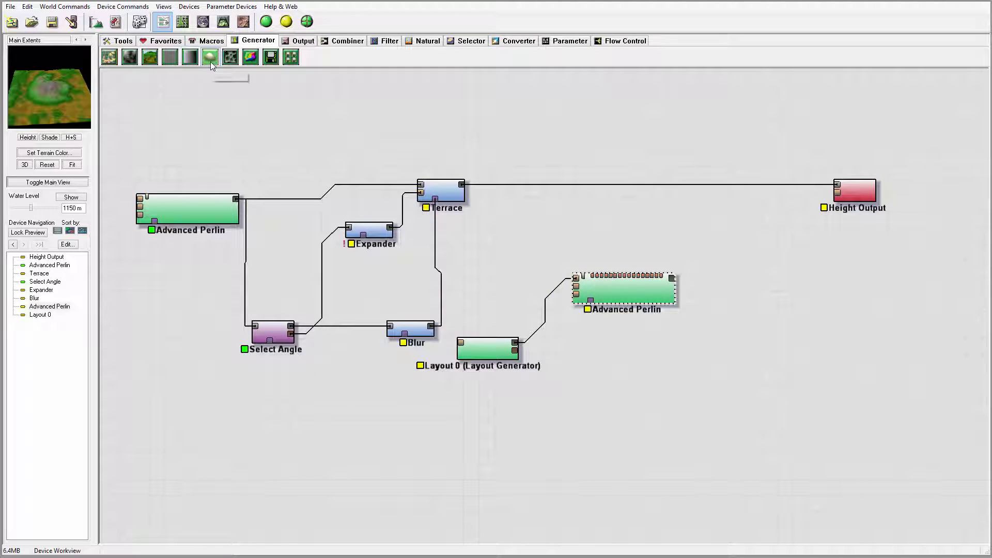
# - Rearrange Layout 0 and the second Advanced Perlin side by side below the Terrace connection
pyautogui.moveTo(506, 354); pyautogui.dragTo(529, 365)
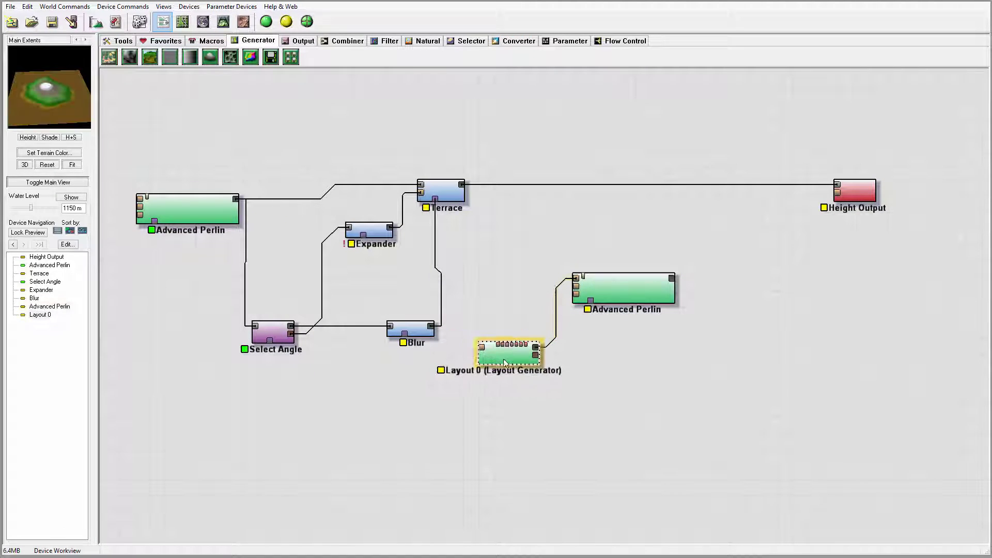
pyautogui.moveTo(619, 292); pyautogui.dragTo(628, 312)
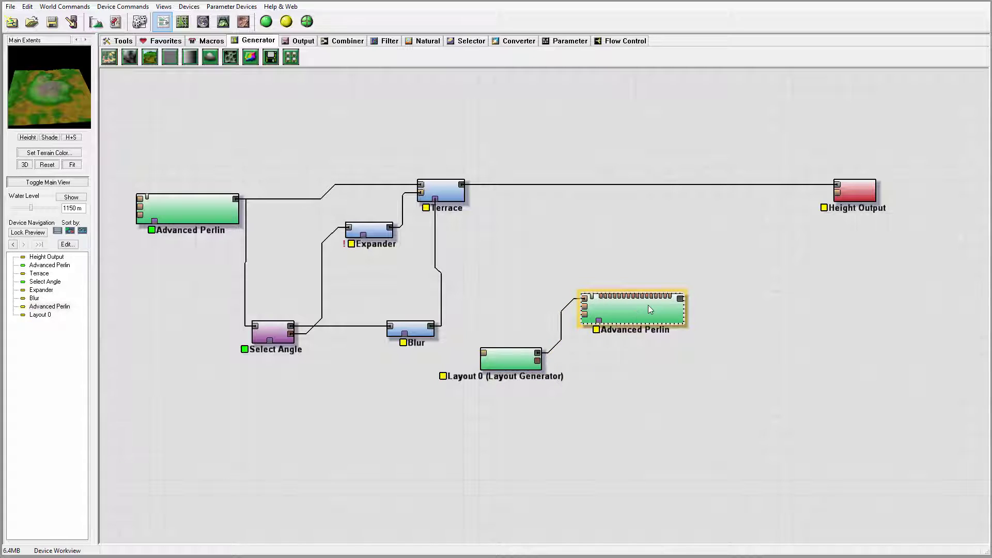
pyautogui.moveTo(502, 357); pyautogui.dragTo(506, 312)
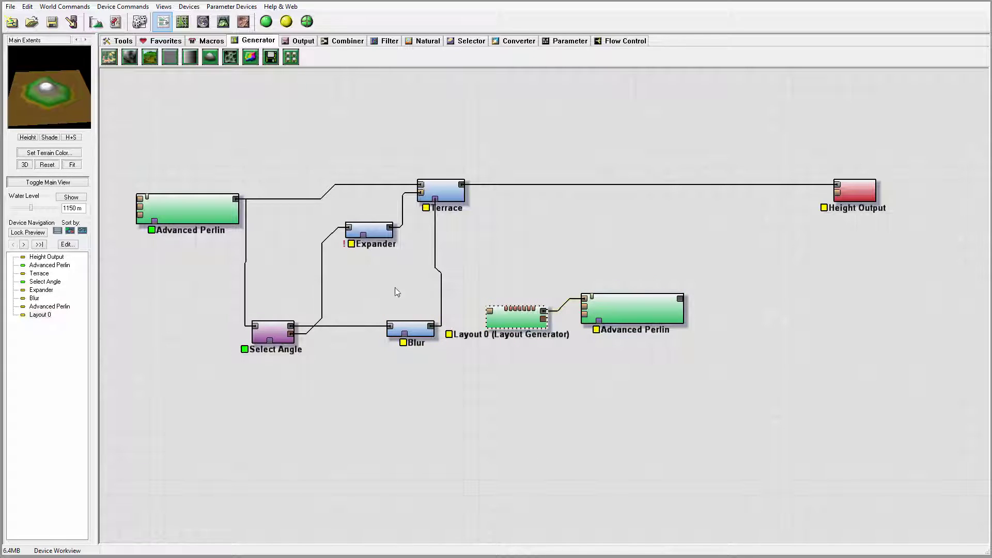
# - Connect Blur's output to the second Advanced Perlin's mask input and move Blur and Layout 0 clear of the new connection
pyautogui.click(411, 328)
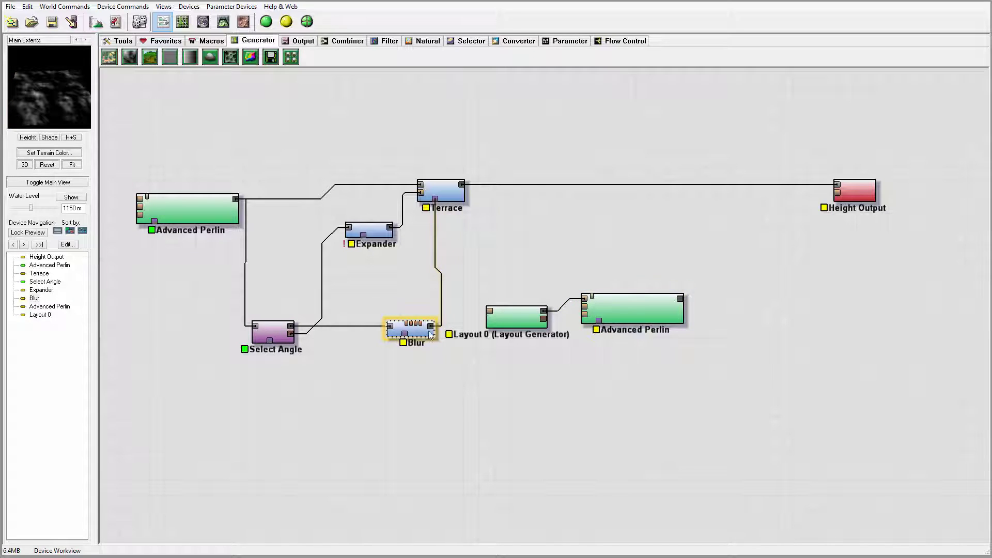
pyautogui.moveTo(431, 327); pyautogui.dragTo(636, 311)
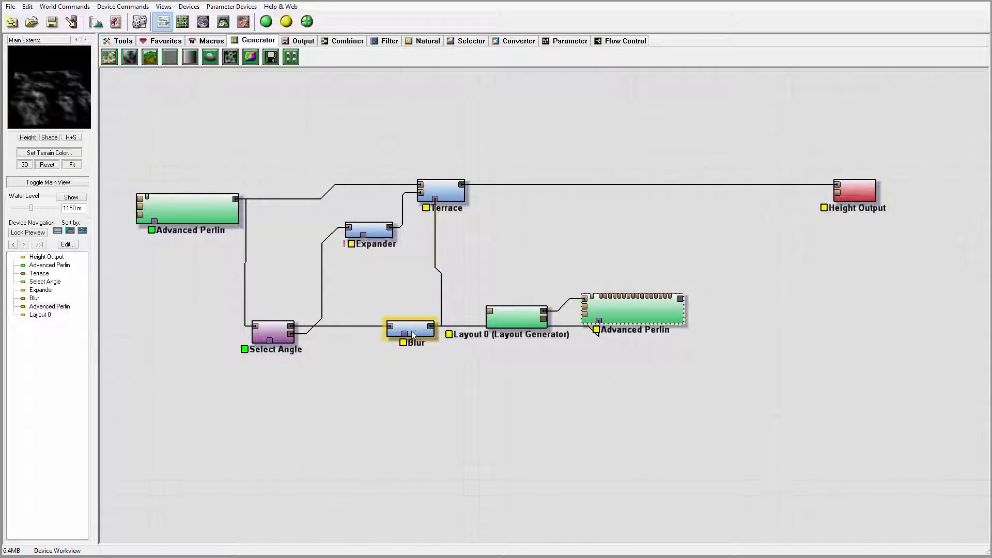
pyautogui.moveTo(410, 329); pyautogui.dragTo(369, 331)
pyautogui.moveTo(518, 314); pyautogui.dragTo(513, 278)
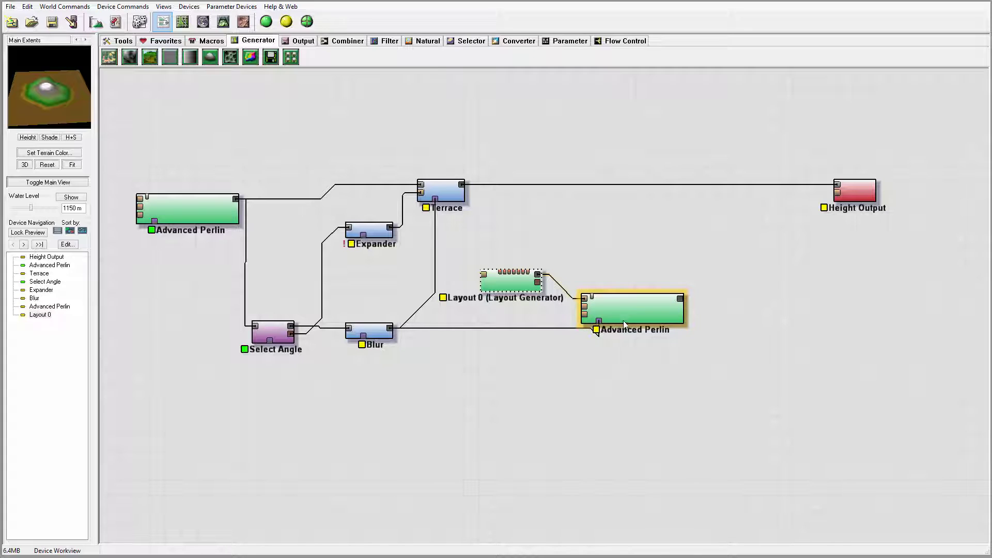
# - Insert an Inverter filter into the connection between Blur and the second Advanced Perlin
pyautogui.click(389, 40)
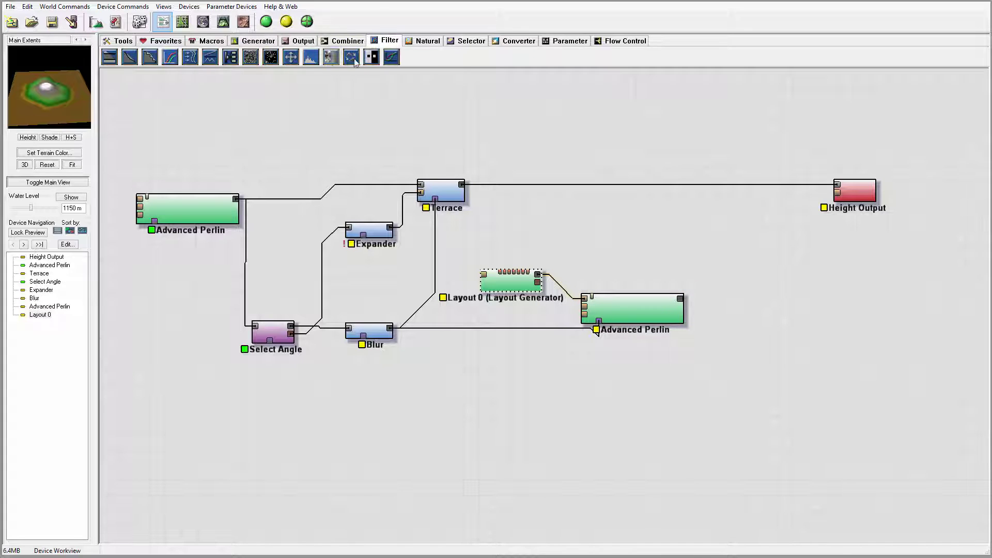
pyautogui.click(371, 57)
pyautogui.click(486, 329)
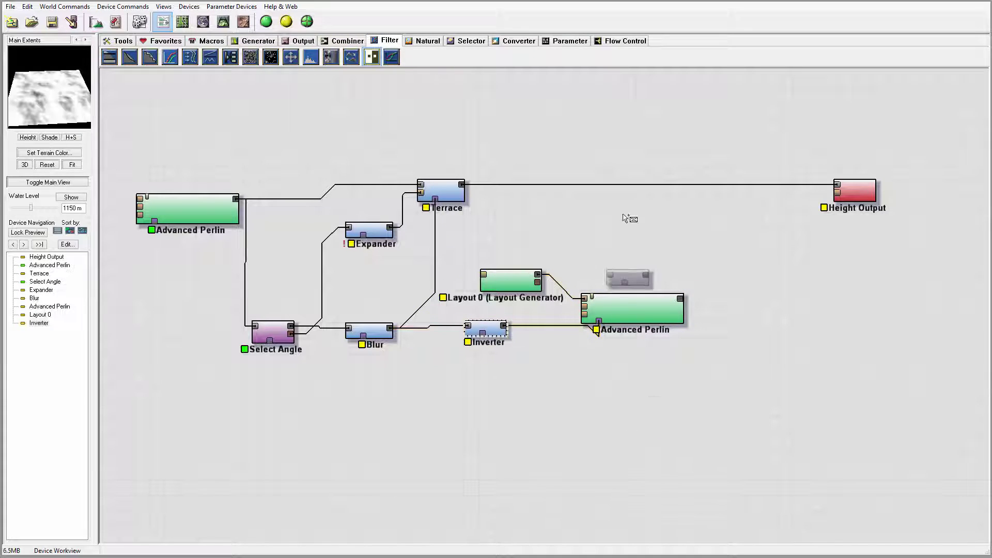
pyautogui.press('Escape')
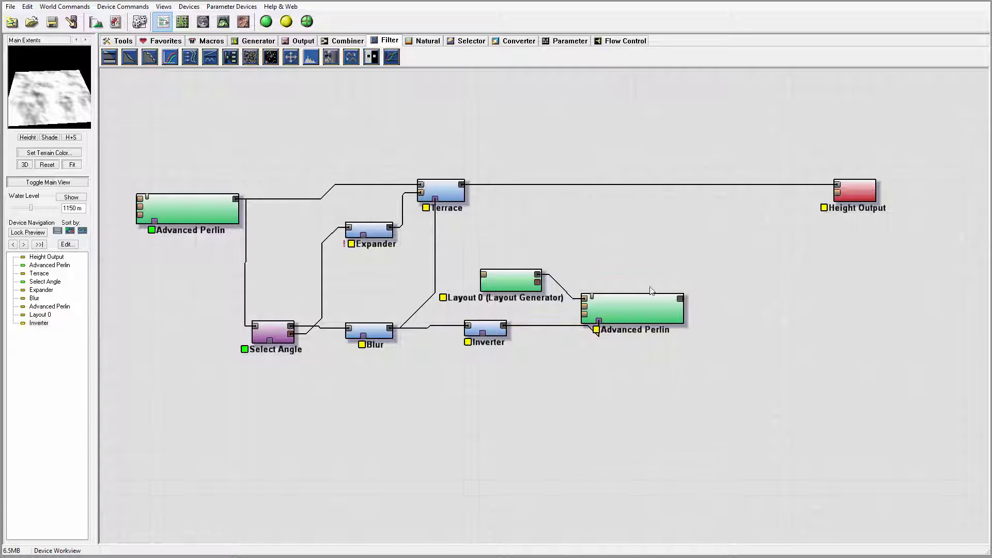
# - Compare the previews of the Inverter mask and the second Advanced Perlin to check the masking
pyautogui.click(646, 309)
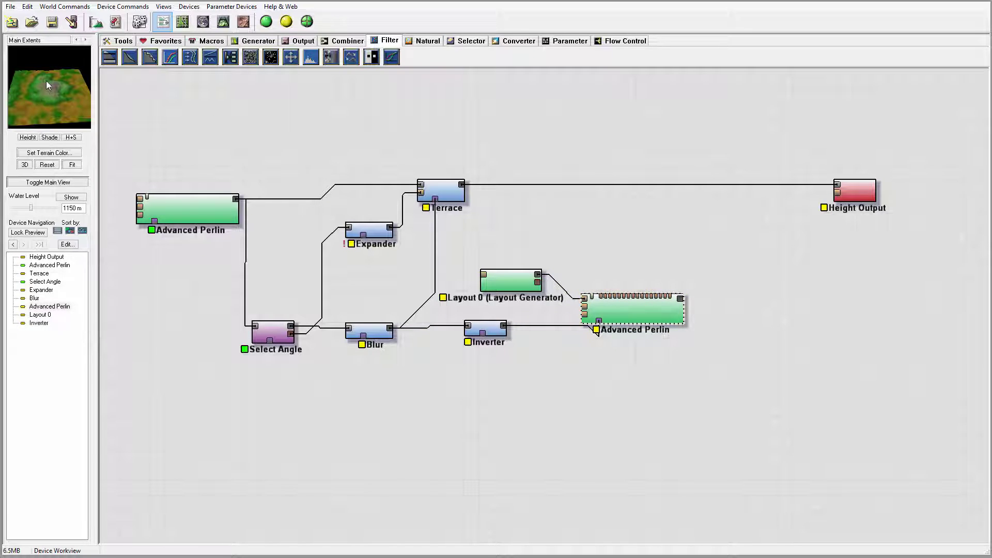
pyautogui.click(481, 329)
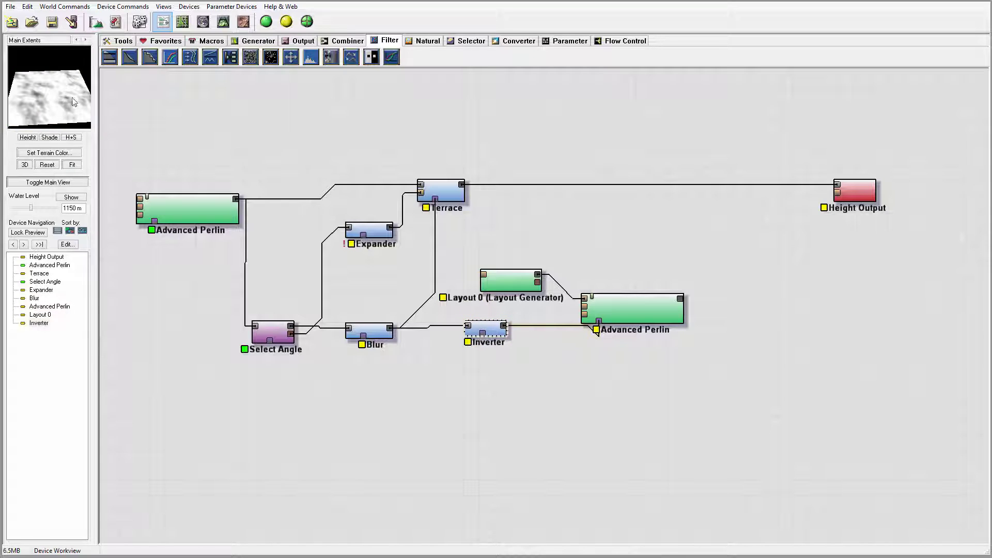
pyautogui.click(618, 326)
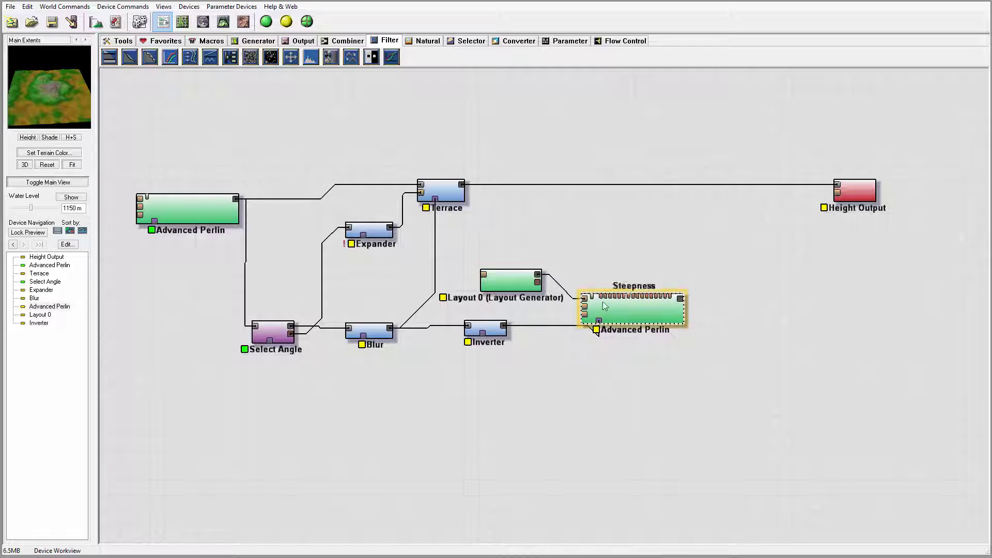
# - Move Layout 0 slightly down and place a Combiner between the second Advanced Perlin and the Height Output
pyautogui.moveTo(504, 278); pyautogui.dragTo(503, 289)
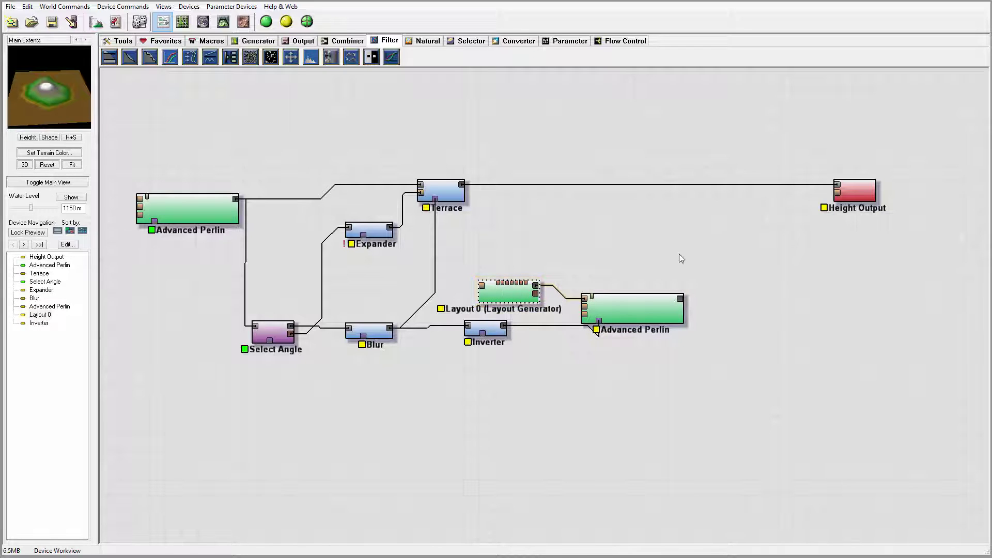
pyautogui.moveTo(679, 258); pyautogui.dragTo(666, 242, button='middle')
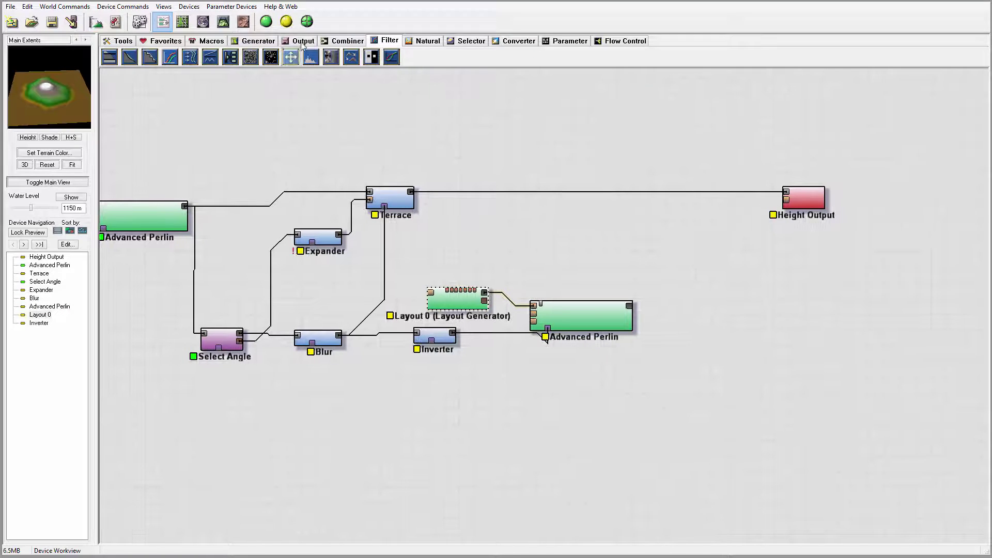
pyautogui.click(347, 41)
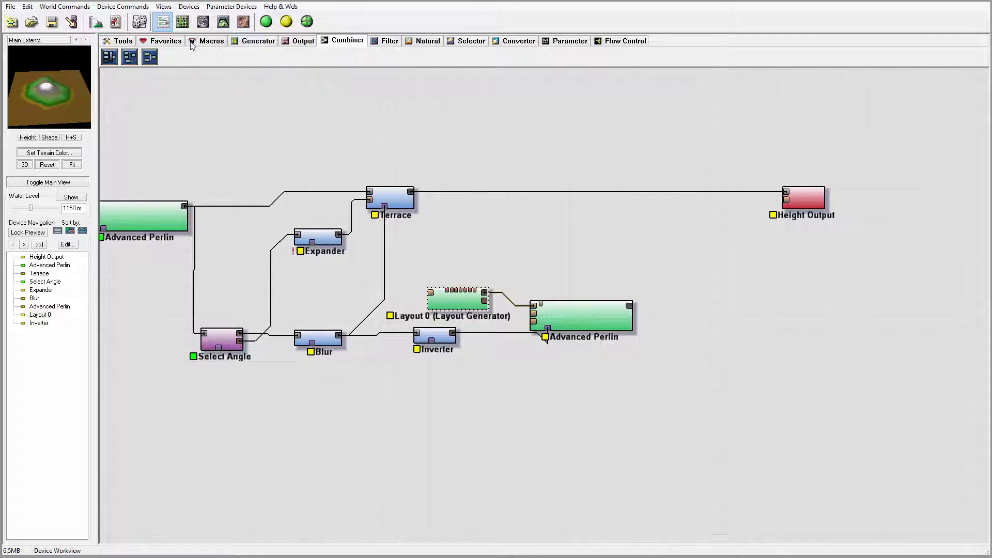
pyautogui.click(150, 57)
pyautogui.click(697, 252)
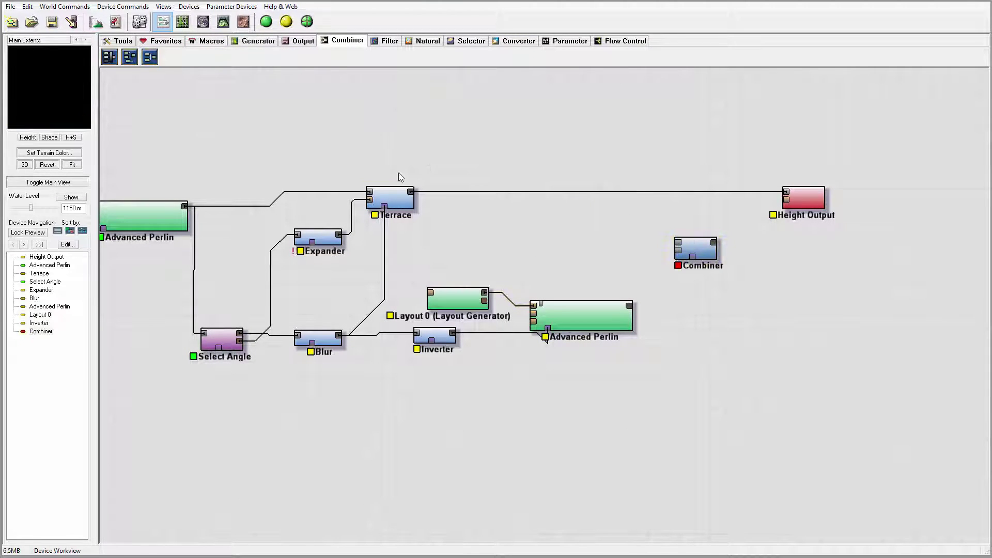
# - Connect Terrace and the second Advanced Perlin to the Combiner's two inputs, and the Inverter output to its mask input
pyautogui.moveTo(411, 193); pyautogui.dragTo(678, 242)
pyautogui.moveTo(629, 306); pyautogui.dragTo(677, 250)
pyautogui.moveTo(633, 305); pyautogui.dragTo(631, 305)
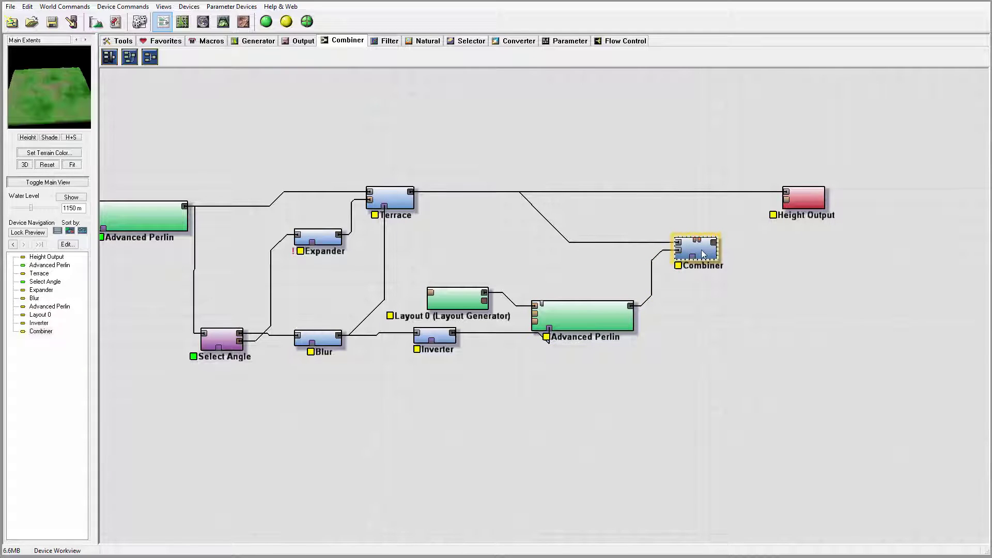
pyautogui.moveTo(461, 334); pyautogui.dragTo(692, 254)
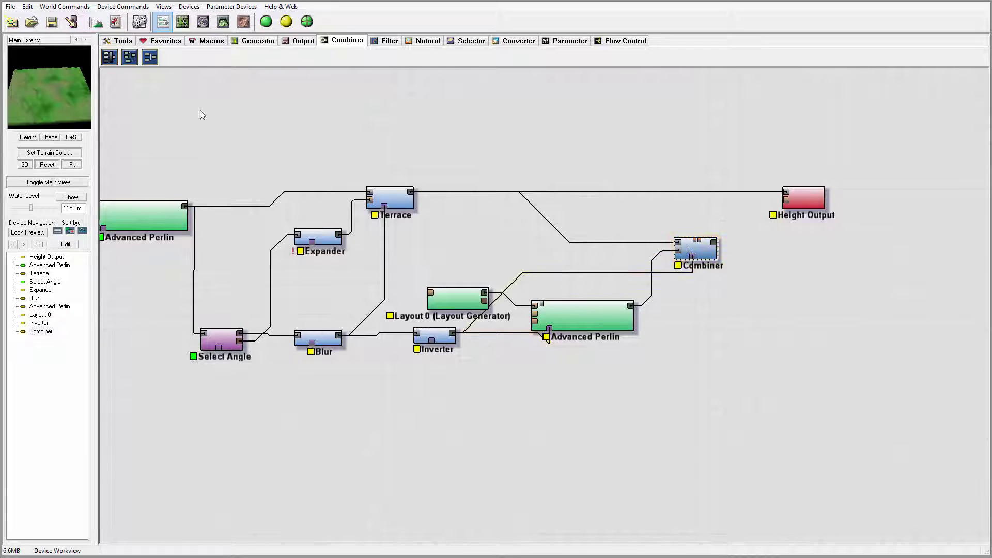
# - Build the world, inspect the combined terrain in the 3D view, and return to the device network
pyautogui.click(223, 21)
pyautogui.moveTo(625, 305); pyautogui.dragTo(434, 249)
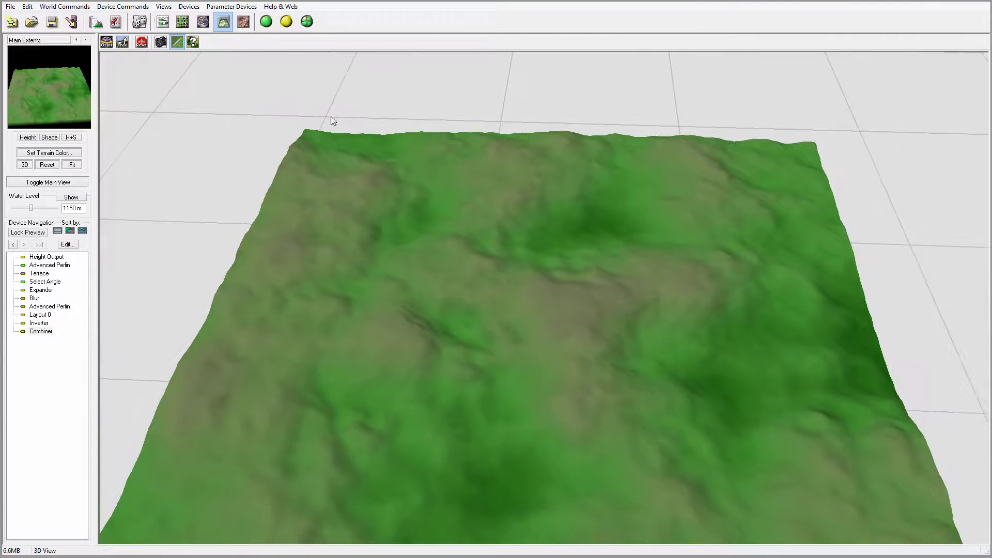
pyautogui.click(266, 21)
pyautogui.moveTo(476, 302); pyautogui.dragTo(455, 321)
pyautogui.click(163, 21)
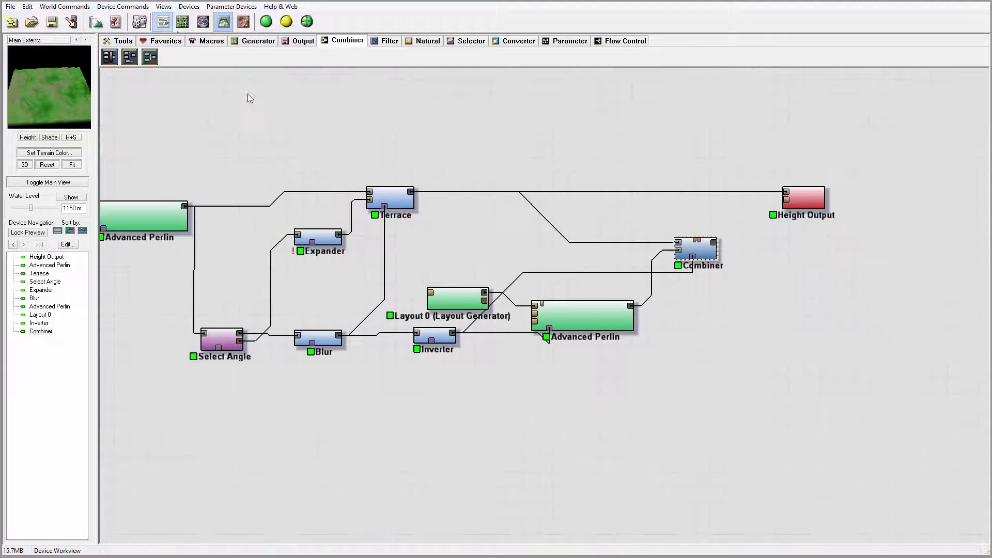
# - Set the Combiner's method to Add and try different strengths, ending at 0.67188
pyautogui.doubleClick(696, 249)
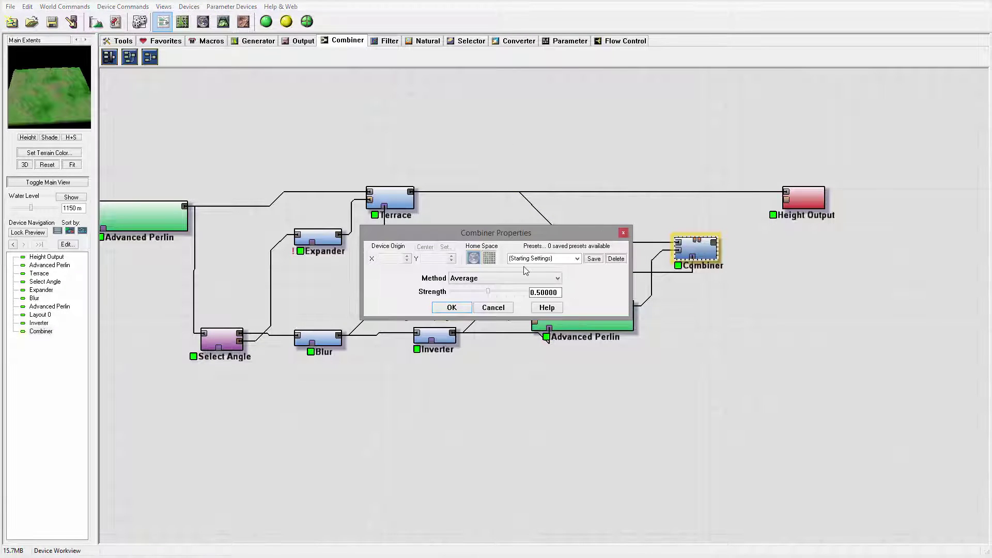
pyautogui.press('Return')
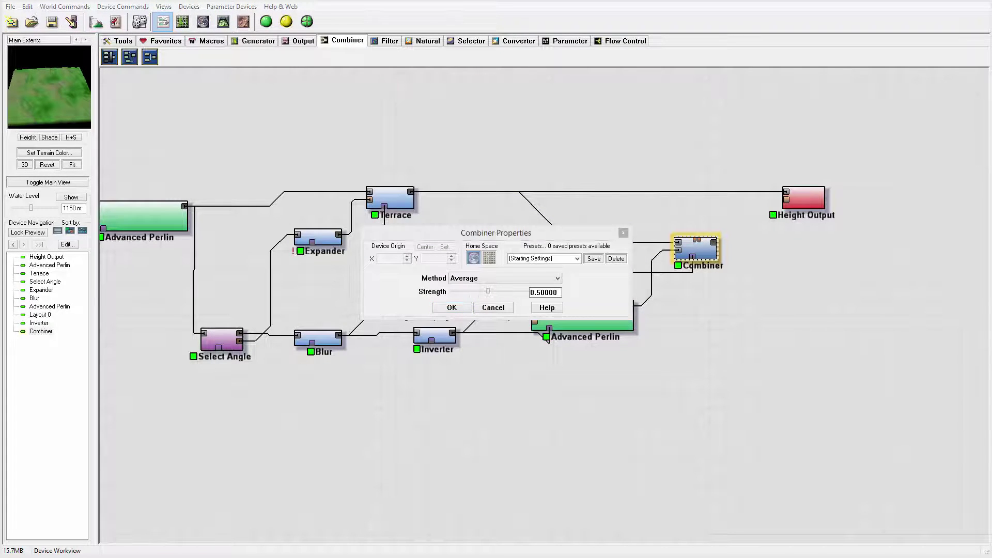
pyautogui.click(505, 278)
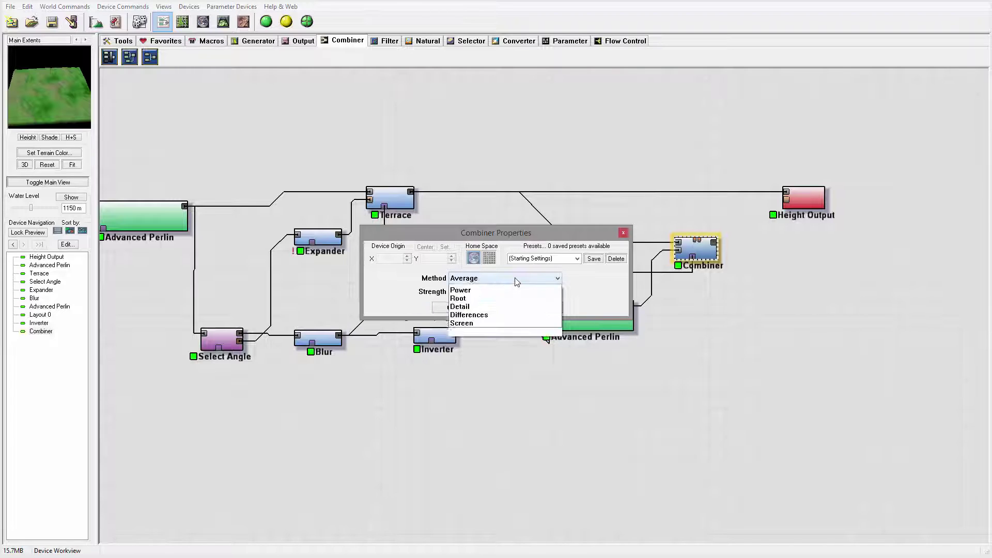
pyautogui.click(491, 296)
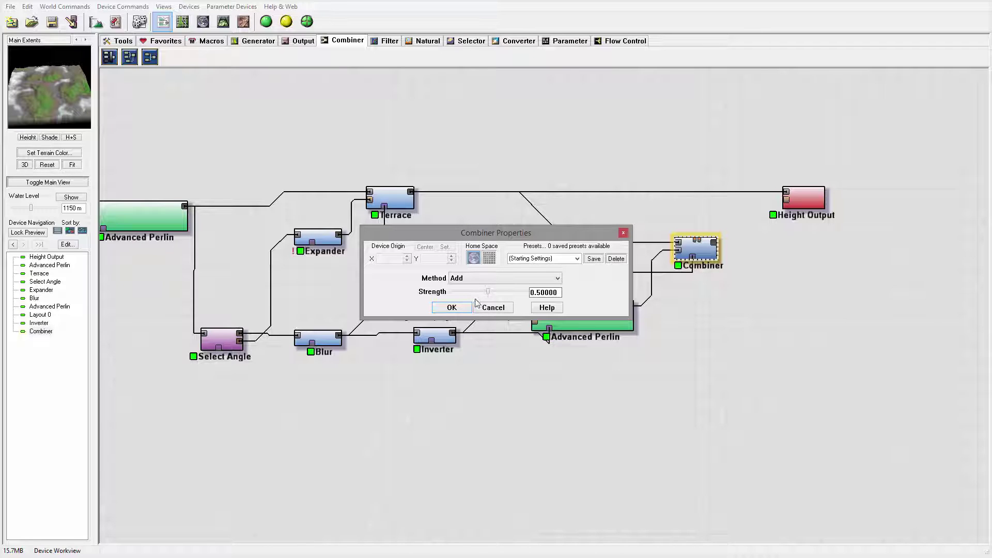
pyautogui.scroll(10, 488, 297)
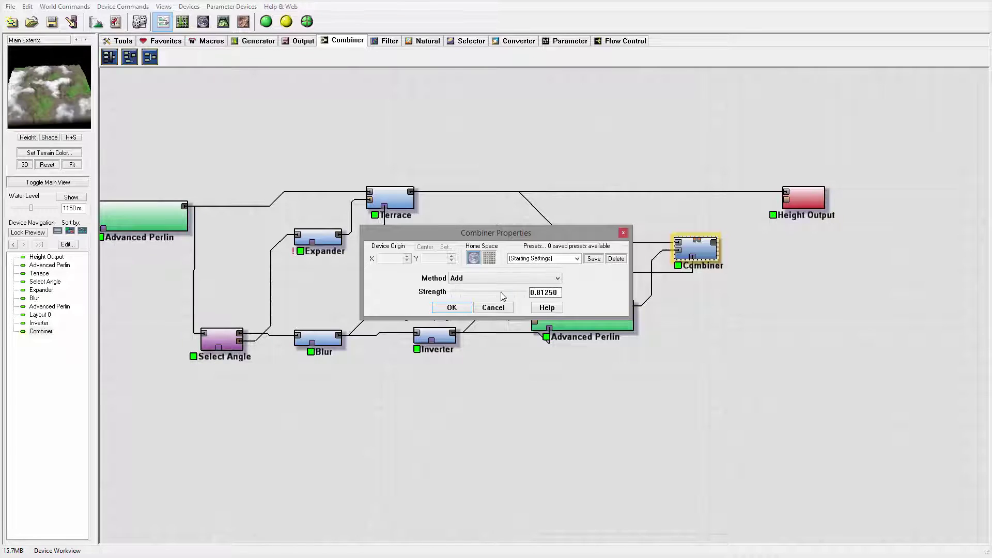
pyautogui.moveTo(453, 292); pyautogui.dragTo(436, 295)
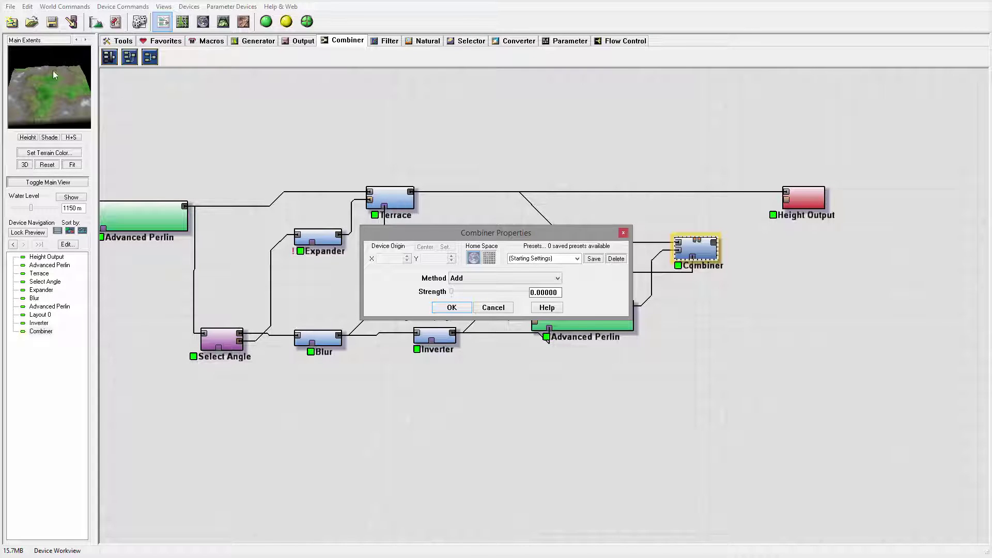
pyautogui.click(482, 293)
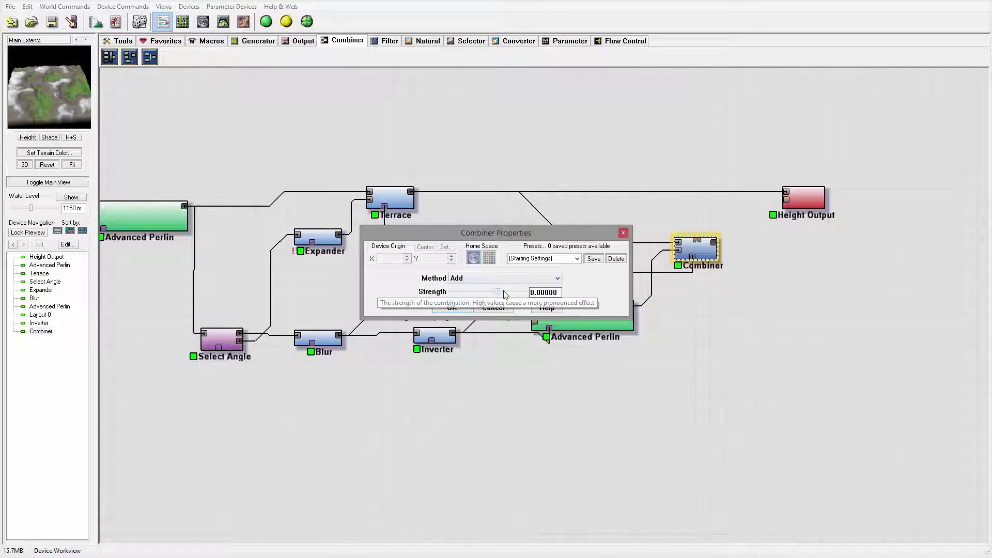
pyautogui.moveTo(482, 295)
pyautogui.mouseDown()
pyautogui.moveTo(462, 294)
pyautogui.moveTo(501, 298)
pyautogui.mouseUp()
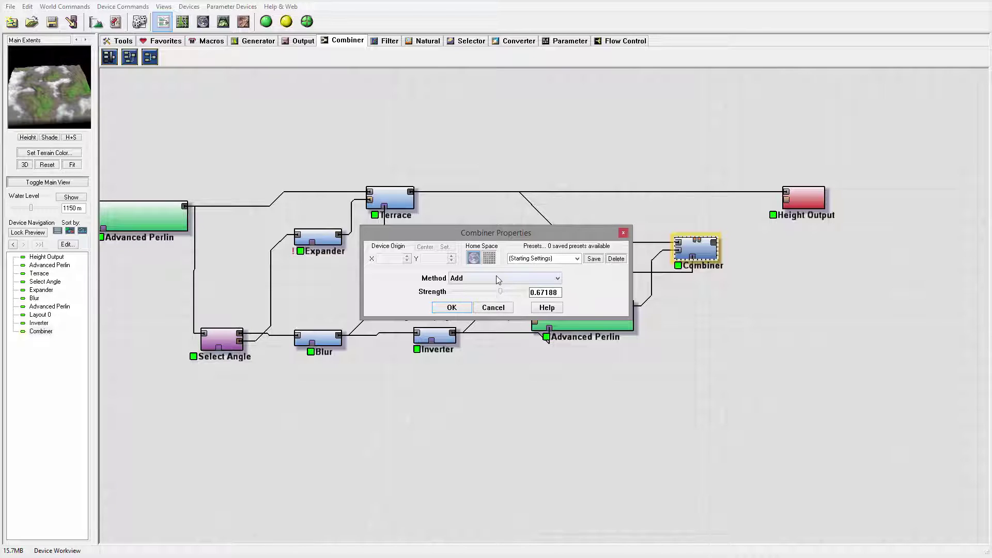
# - Try the Power, Root, Multiply and Max methods in the Combiner at varying strengths, comparing the preview
pyautogui.click(498, 279)
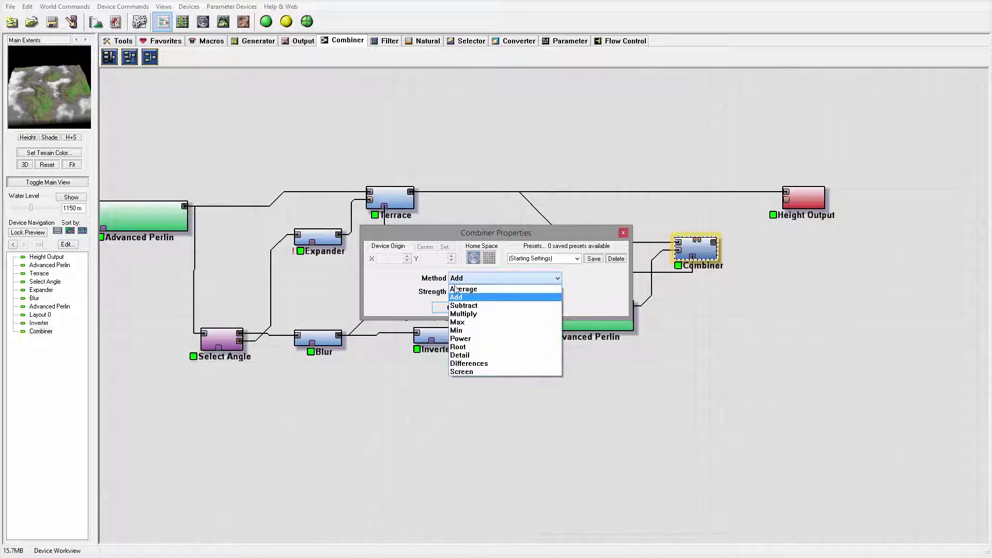
pyautogui.click(491, 338)
pyautogui.moveTo(500, 292); pyautogui.dragTo(541, 290)
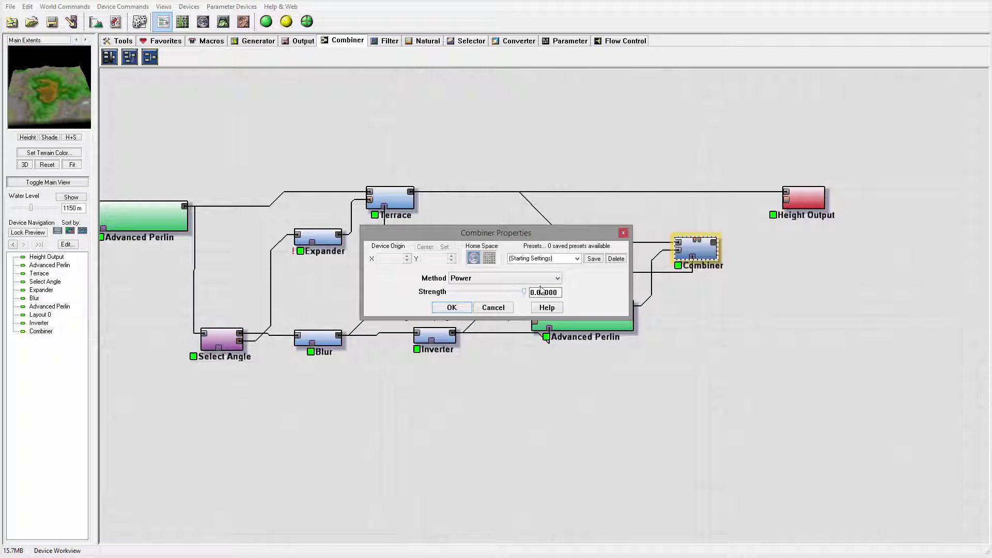
pyautogui.click(496, 278)
pyautogui.click(499, 347)
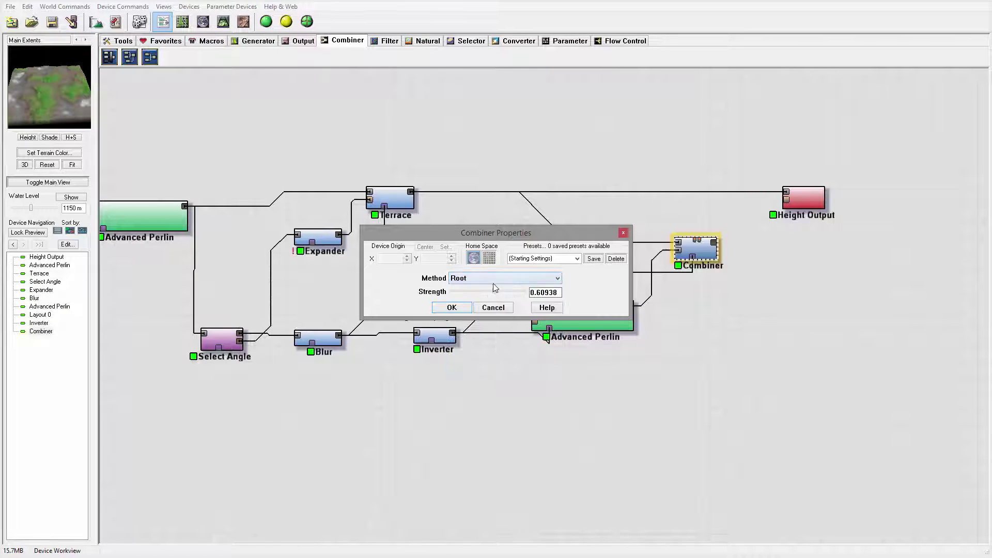
pyautogui.click(493, 278)
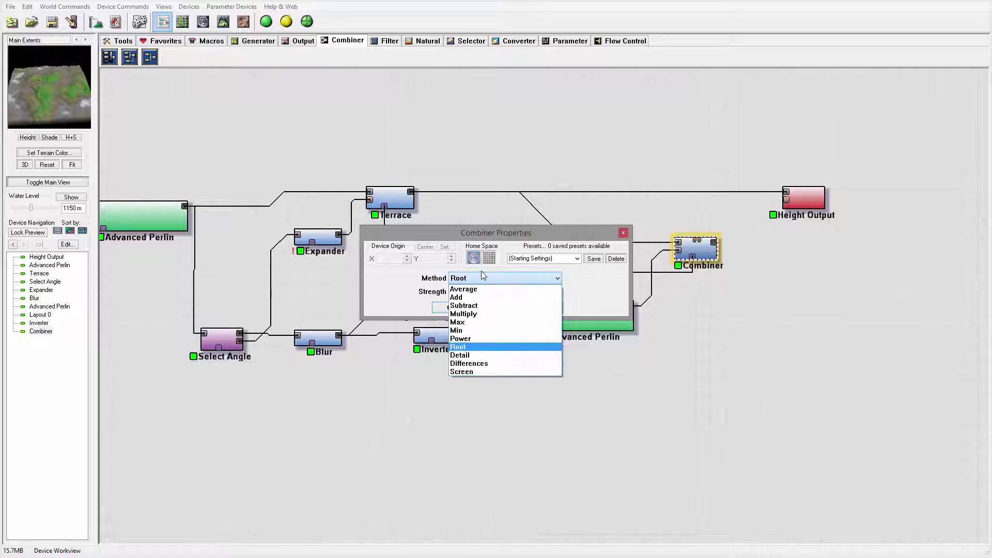
pyautogui.click(483, 315)
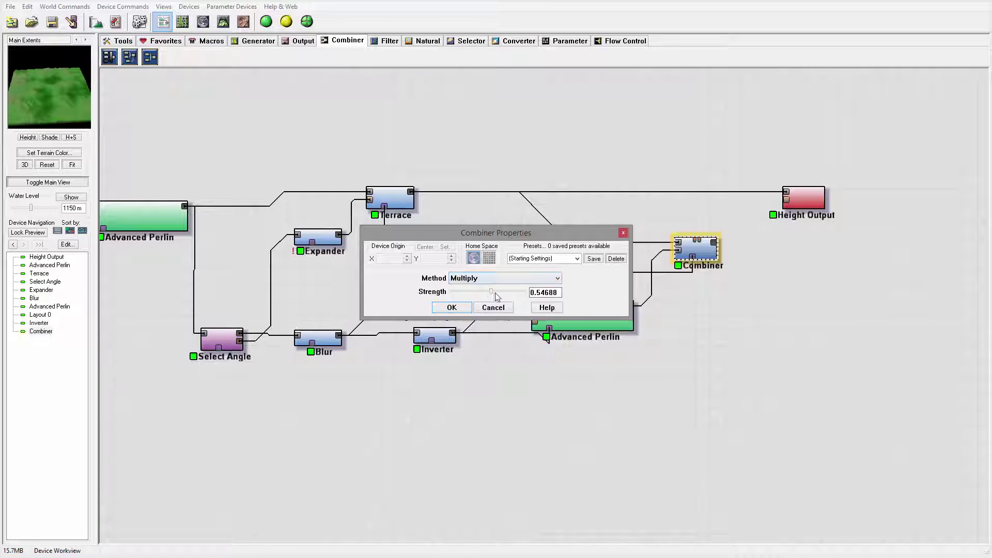
pyautogui.moveTo(498, 293); pyautogui.dragTo(462, 292)
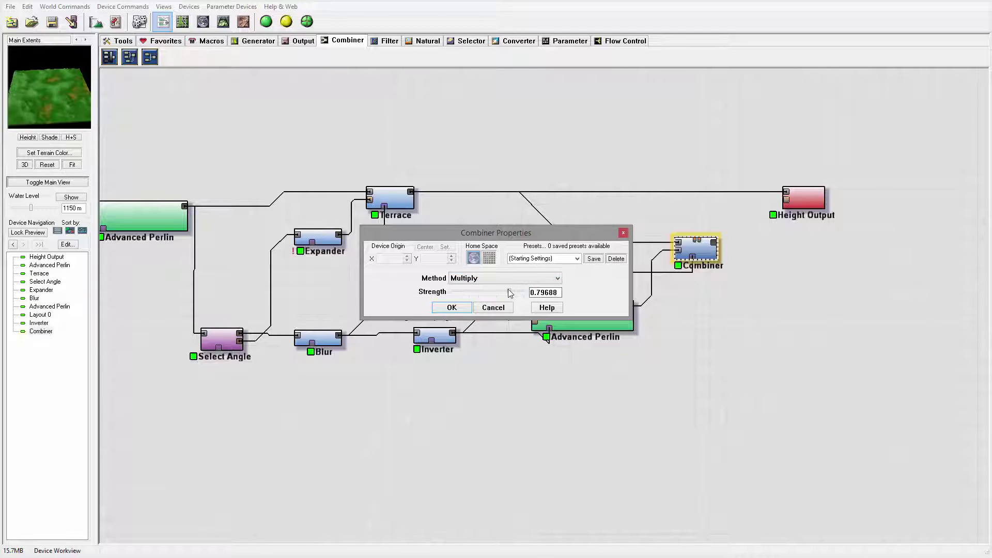
pyautogui.click(496, 278)
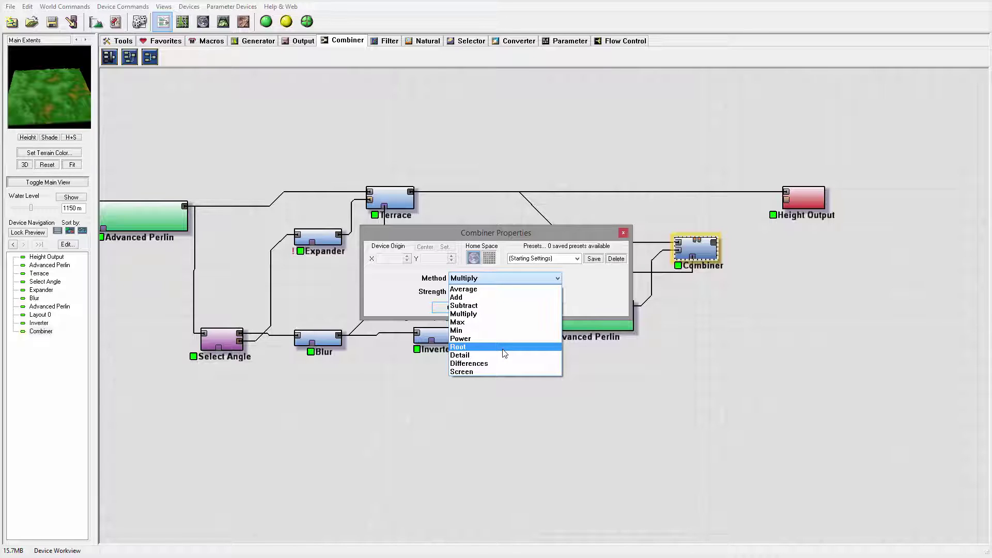
pyautogui.click(505, 322)
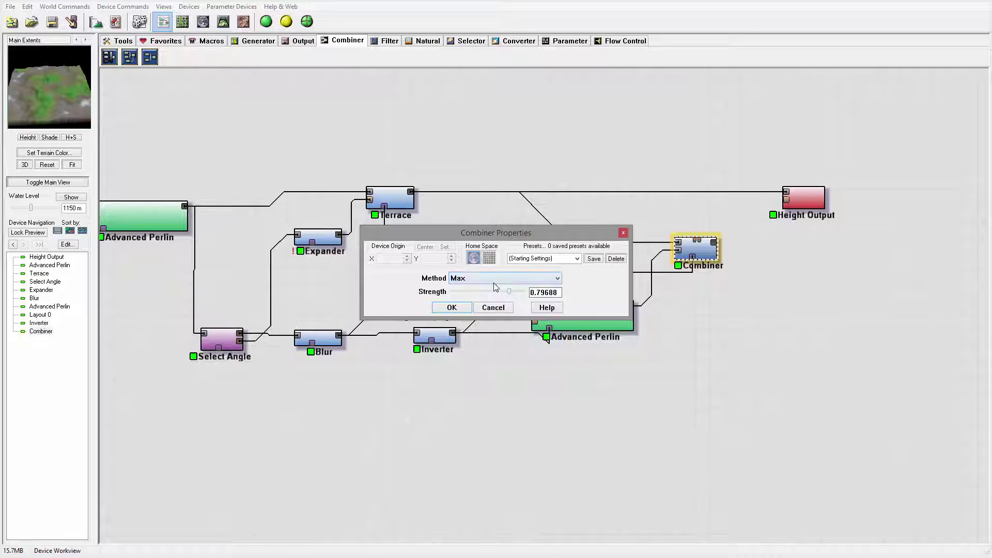
pyautogui.moveTo(508, 290); pyautogui.dragTo(524, 290)
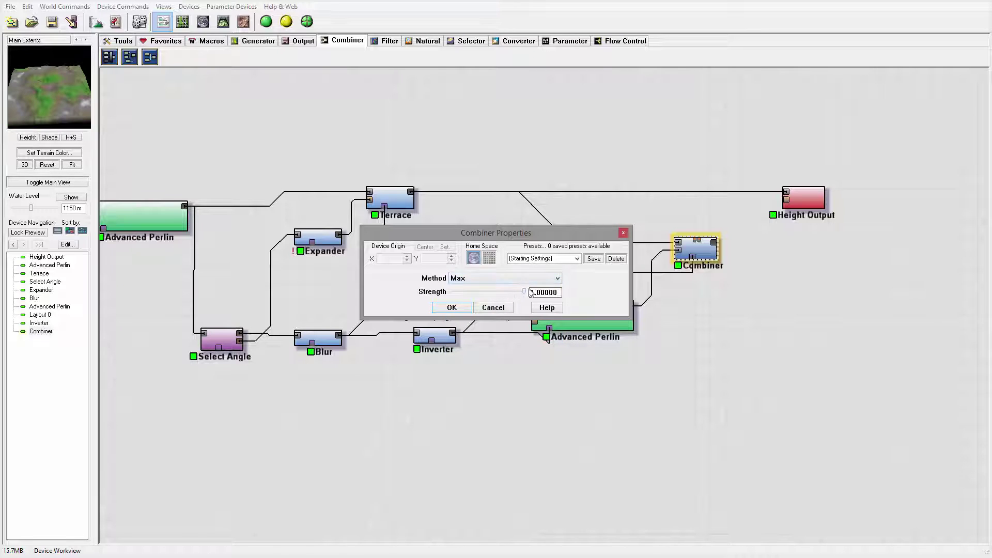
# - Set the Combiner's method to Add with a strength of about 0.56 and accept the properties
pyautogui.click(497, 280)
pyautogui.click(498, 293)
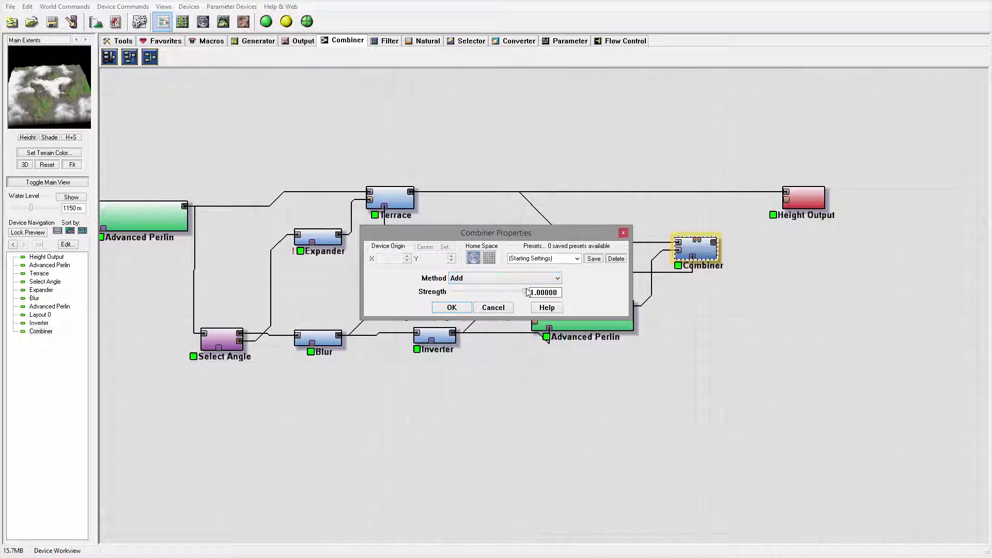
pyautogui.moveTo(524, 293); pyautogui.dragTo(492, 285)
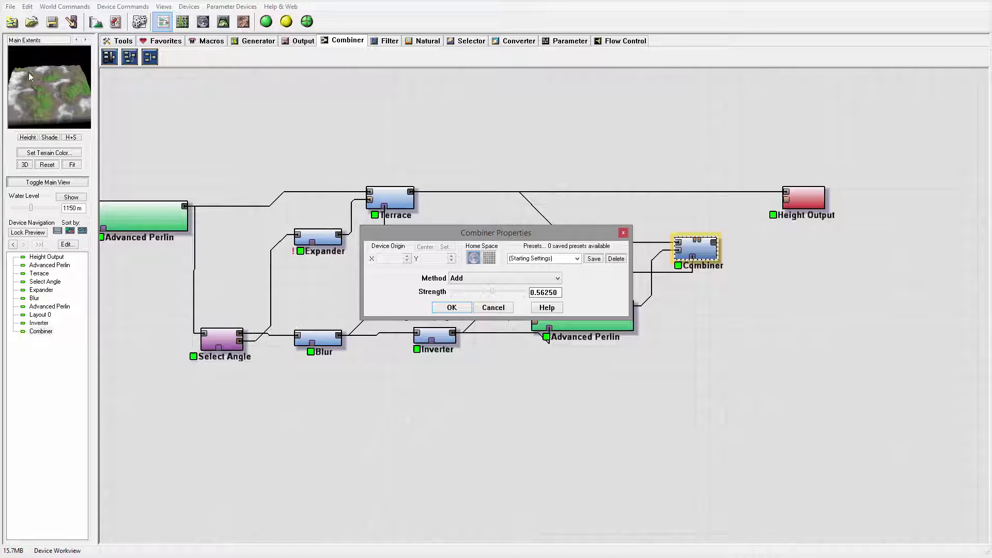
pyautogui.click(452, 306)
# - Rearrange the Inverter, Layout 0 and second Advanced Perlin lower in the network to untangle their connections
pyautogui.moveTo(694, 343); pyautogui.dragTo(622, 343)
pyautogui.click(377, 279)
pyautogui.moveTo(506, 323); pyautogui.dragTo(511, 320)
pyautogui.moveTo(361, 340); pyautogui.dragTo(355, 383)
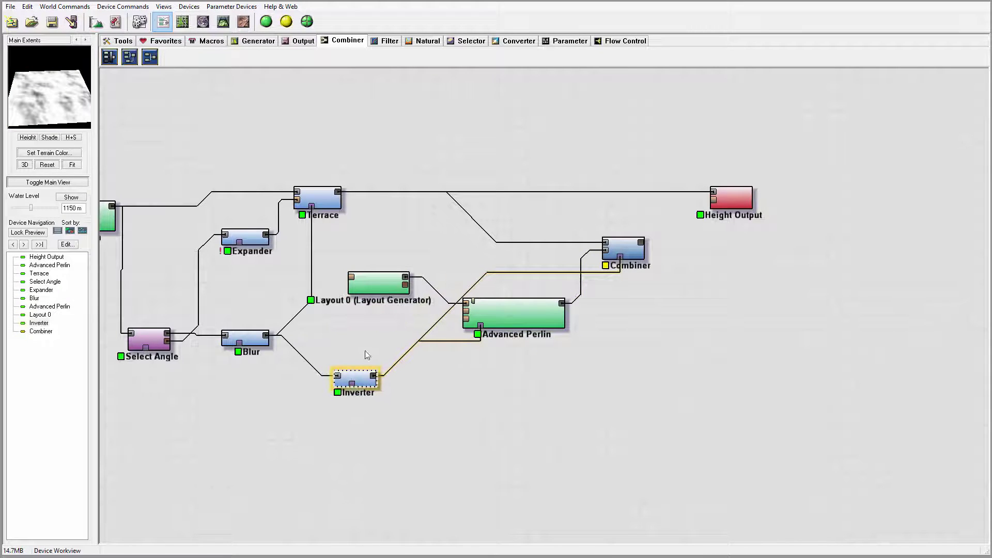
pyautogui.moveTo(388, 283); pyautogui.dragTo(370, 330)
pyautogui.moveTo(509, 313); pyautogui.dragTo(521, 333)
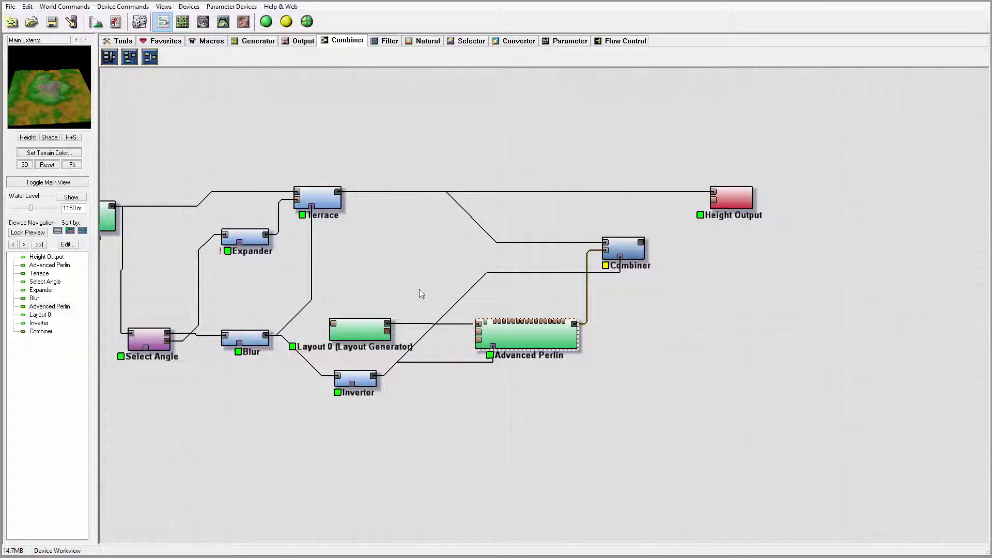
# - Preview the Combiner's terrain and place an Erosion device between the Combiner and the area below Height Output
pyautogui.moveTo(421, 293); pyautogui.dragTo(475, 294, button='right')
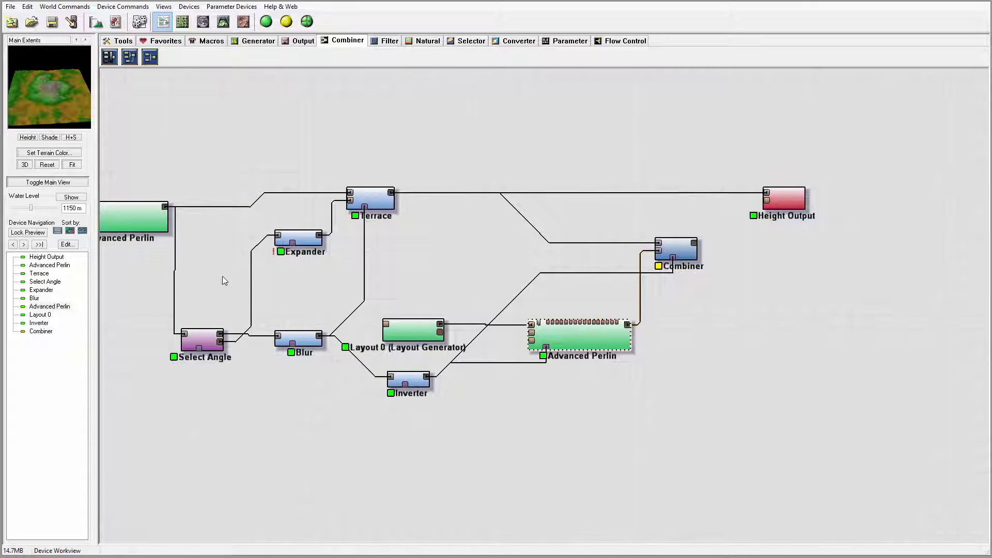
pyautogui.moveTo(225, 280); pyautogui.dragTo(270, 281, button='right')
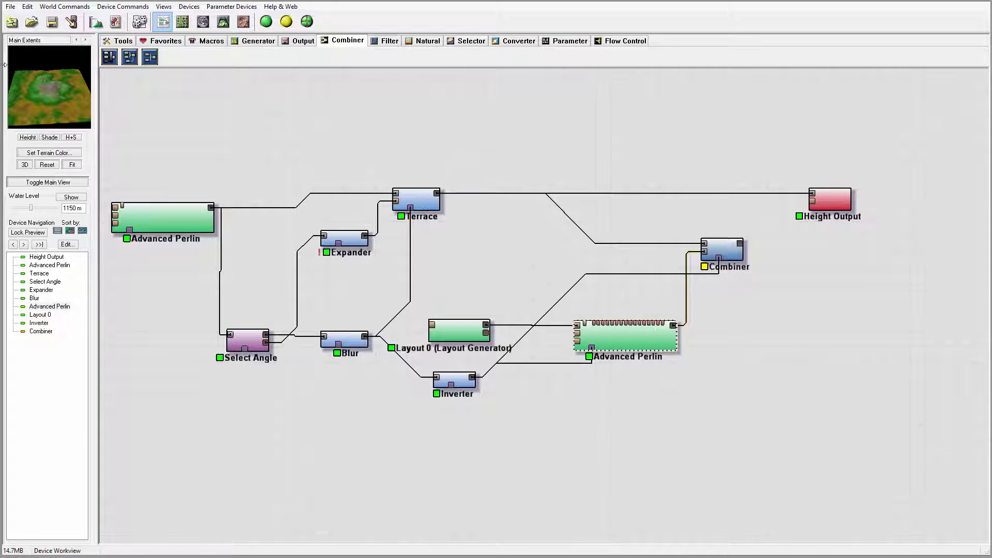
pyautogui.moveTo(723, 264); pyautogui.dragTo(481, 264, button='right')
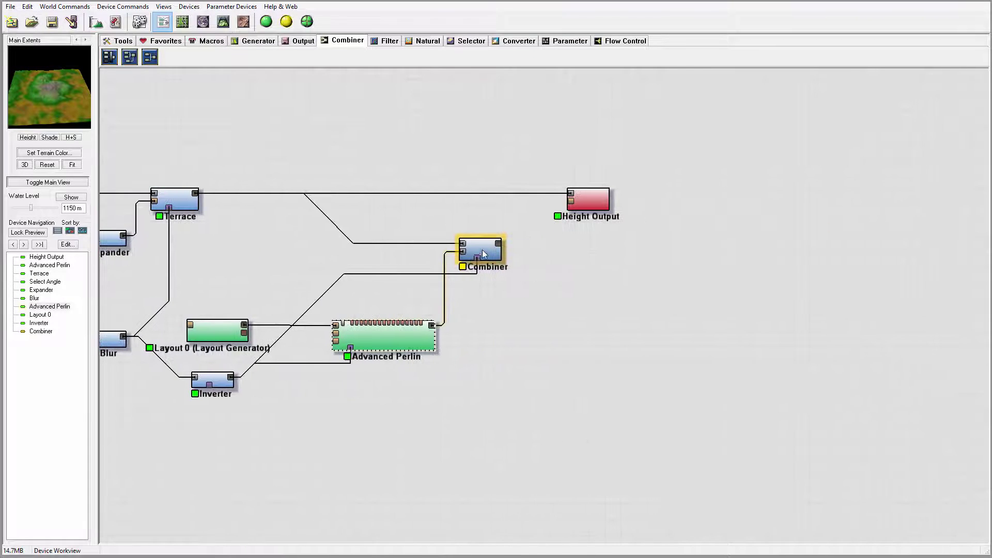
pyautogui.click(484, 254)
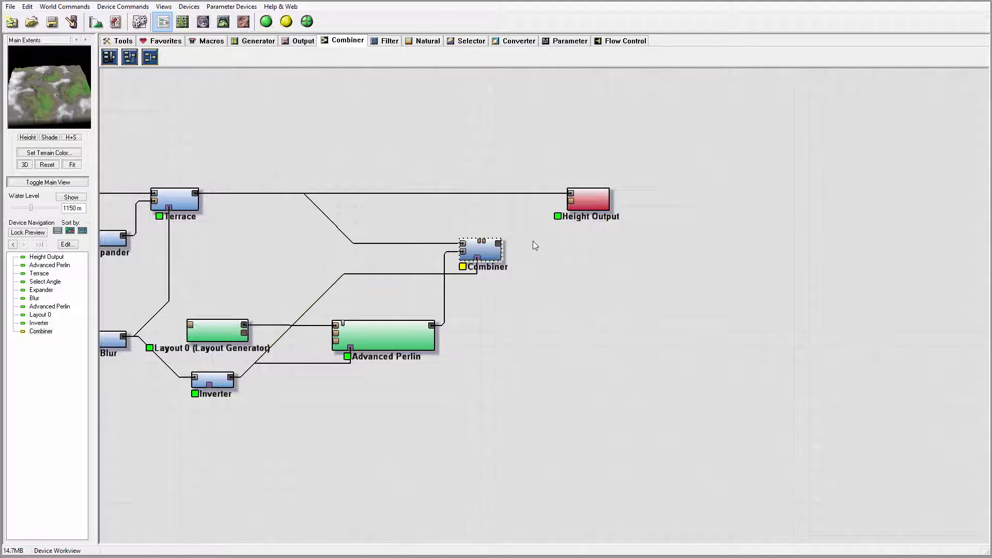
pyautogui.moveTo(505, 243); pyautogui.dragTo(569, 244, button='right')
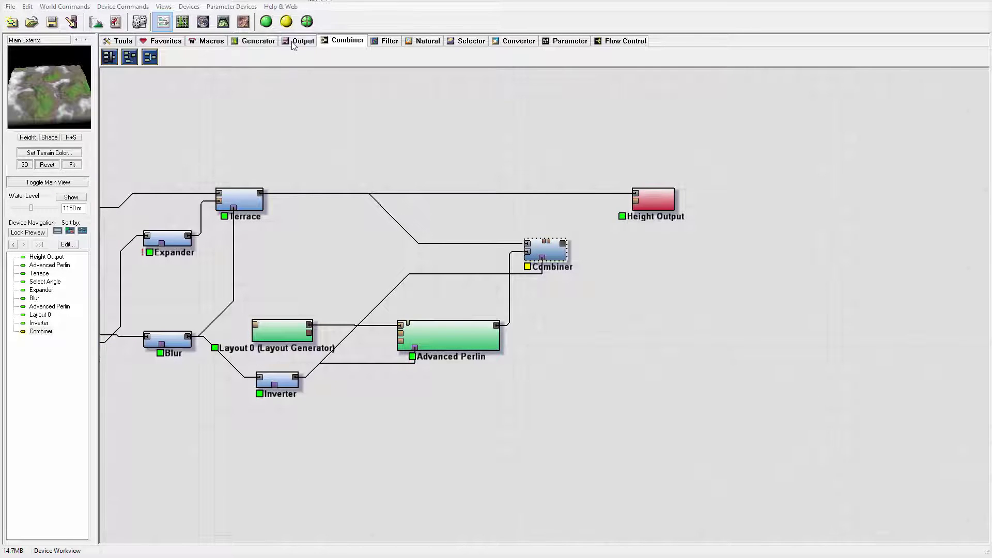
pyautogui.click(425, 41)
pyautogui.moveTo(109, 56); pyautogui.dragTo(667, 271)
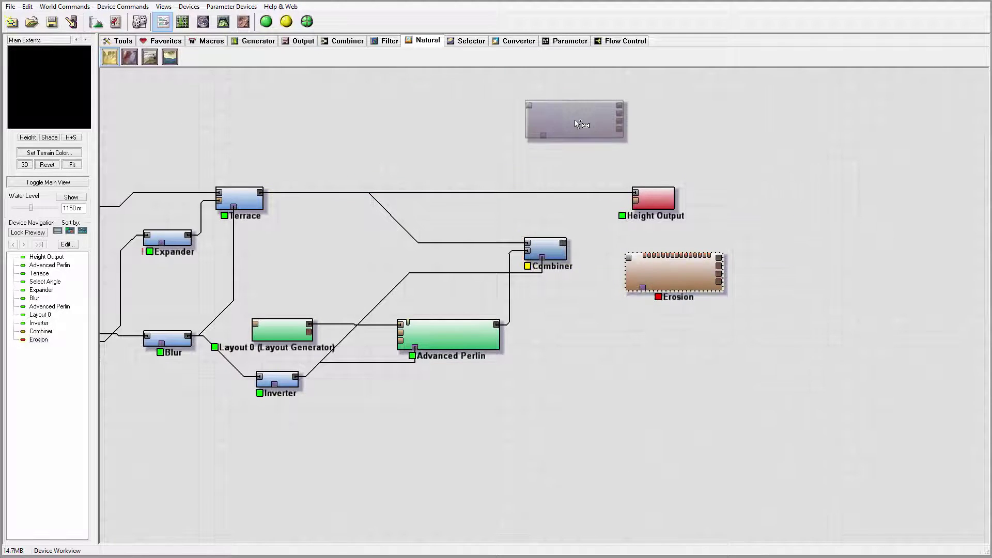
# - Feed the Combiner into Erosion and set Channeled Erosion, duration 120, rock hardness 0.810, sediment carry 0.317, filter strength 0.143, and geological-time enhancement at erosive power 0.946
pyautogui.moveTo(564, 243); pyautogui.dragTo(628, 258)
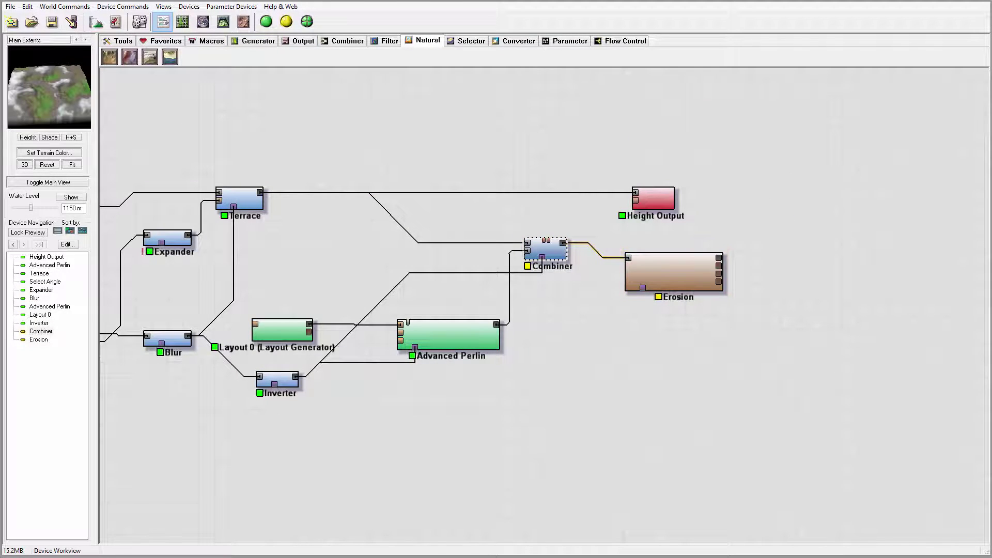
pyautogui.doubleClick(677, 272)
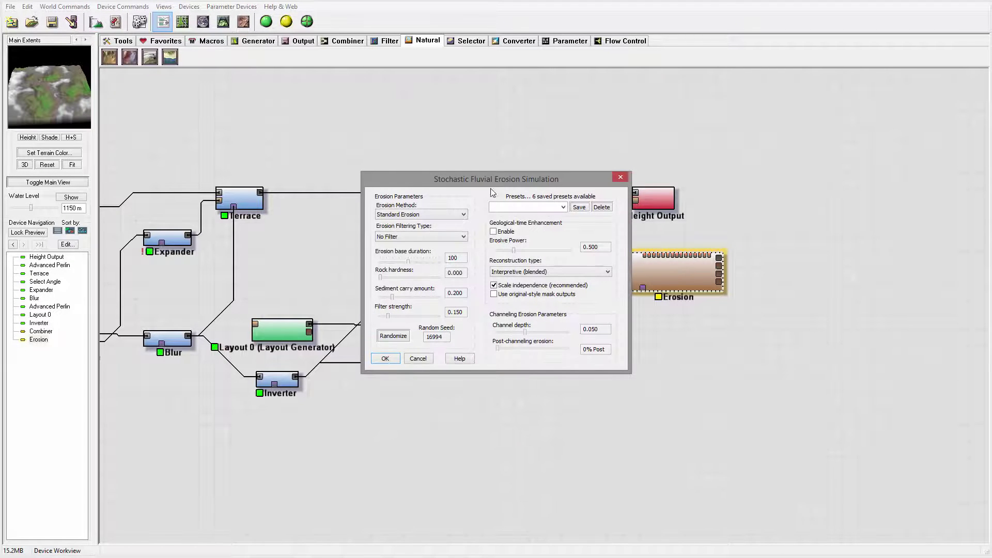
pyautogui.click(416, 214)
pyautogui.click(413, 228)
pyautogui.moveTo(382, 279); pyautogui.dragTo(424, 277)
pyautogui.moveTo(399, 297); pyautogui.dragTo(401, 298)
pyautogui.moveTo(420, 276)
pyautogui.mouseDown()
pyautogui.moveTo(364, 265)
pyautogui.moveTo(430, 282)
pyautogui.moveTo(365, 272)
pyautogui.moveTo(421, 277)
pyautogui.mouseUp()
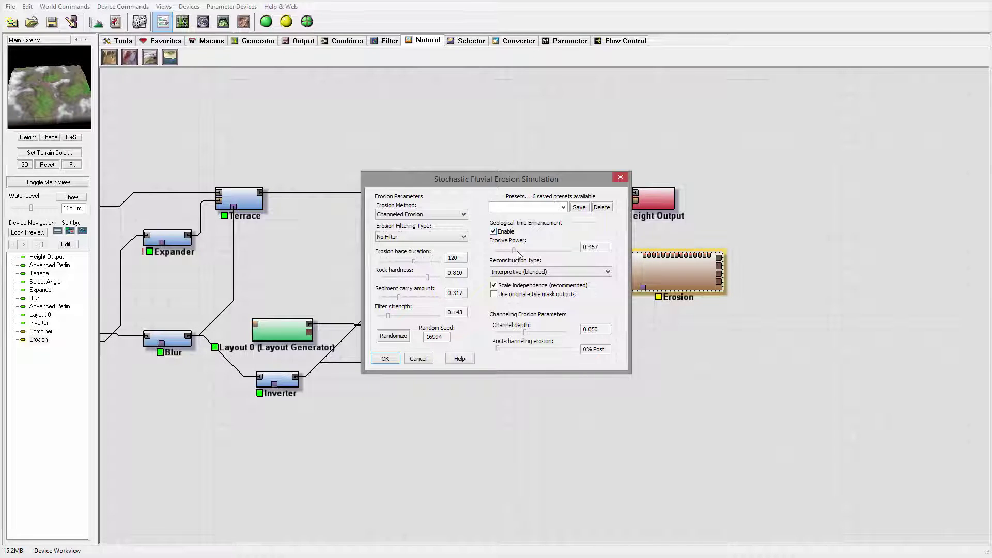
pyautogui.moveTo(518, 253); pyautogui.dragTo(546, 257)
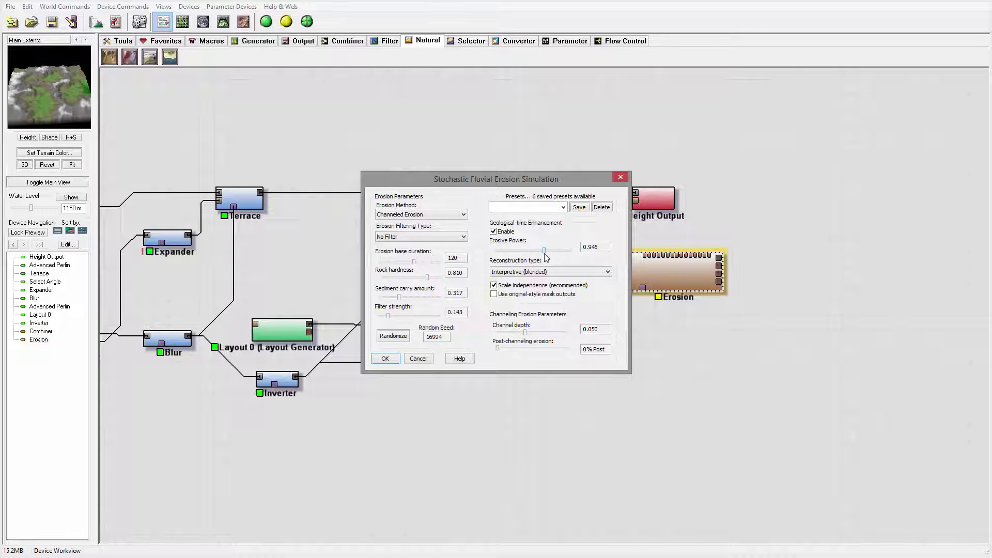
pyautogui.click(384, 358)
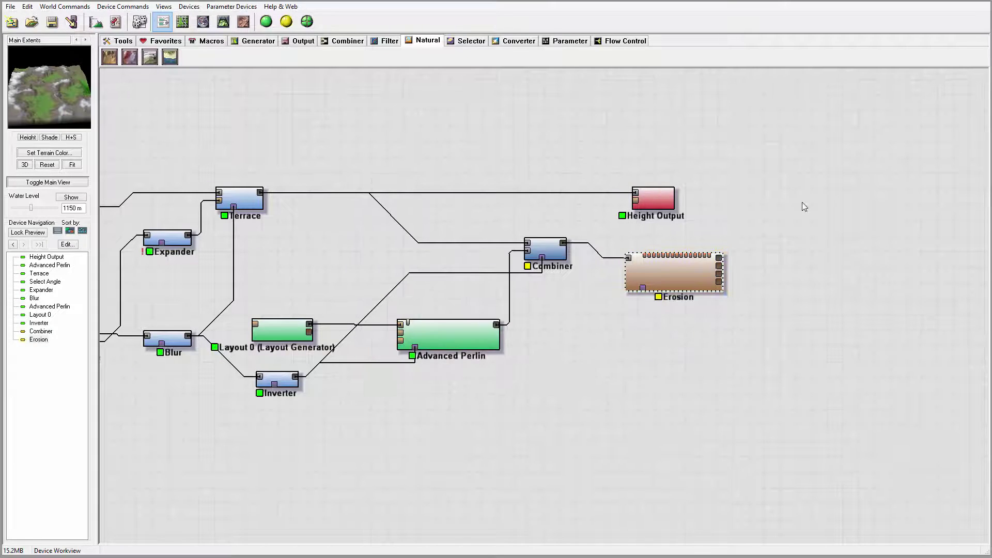
# - Build the world in the 3D view and inspect the eroded terrain up close from several angles
pyautogui.click(224, 21)
pyautogui.click(266, 21)
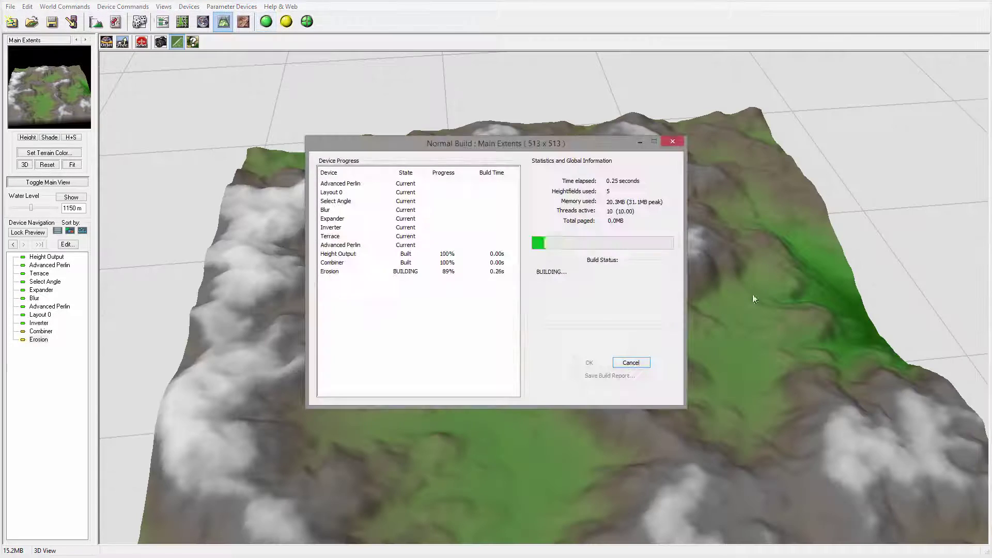
pyautogui.scroll(-2, 578, 285)
pyautogui.scroll(5, 549, 224)
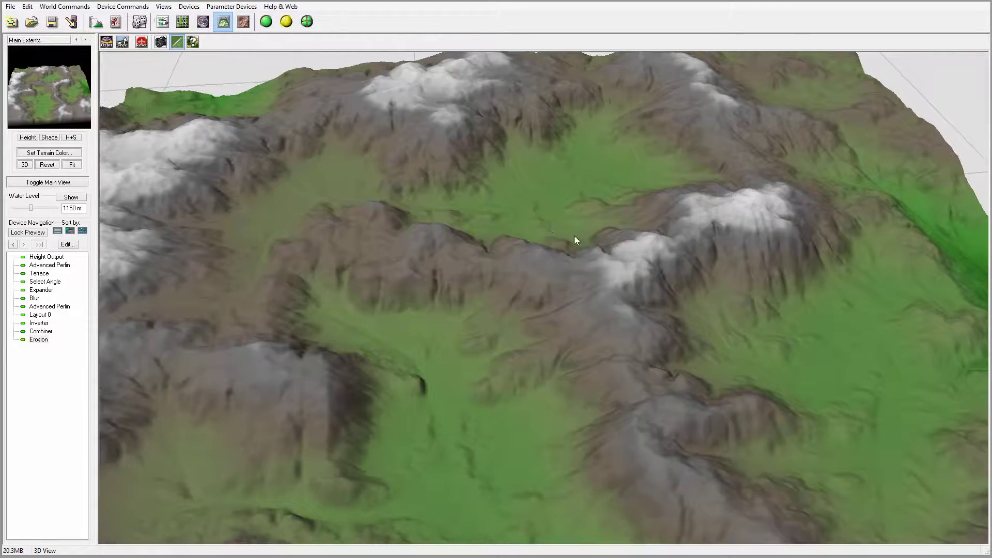
pyautogui.moveTo(574, 235); pyautogui.dragTo(304, 191)
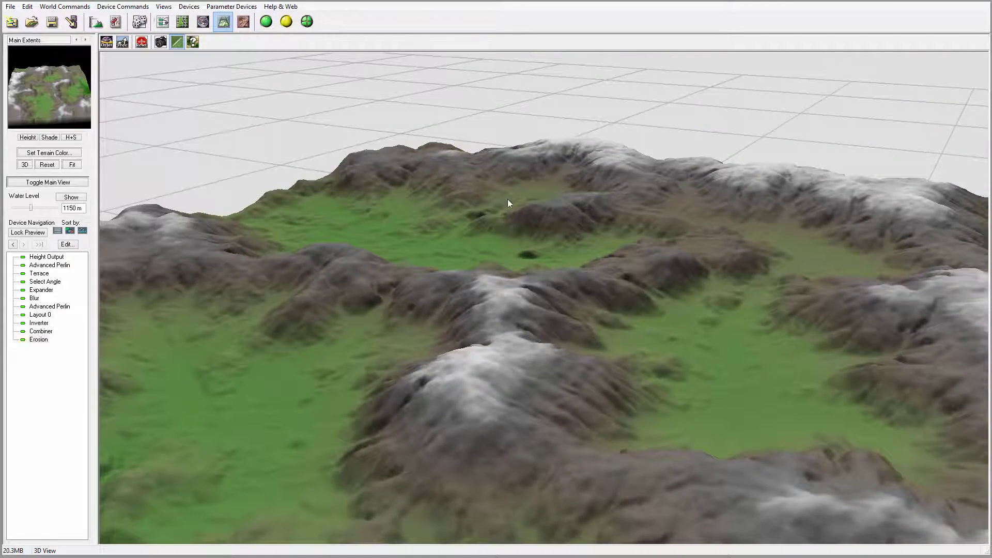
pyautogui.moveTo(665, 272); pyautogui.dragTo(567, 252)
pyautogui.moveTo(628, 258); pyautogui.dragTo(512, 154)
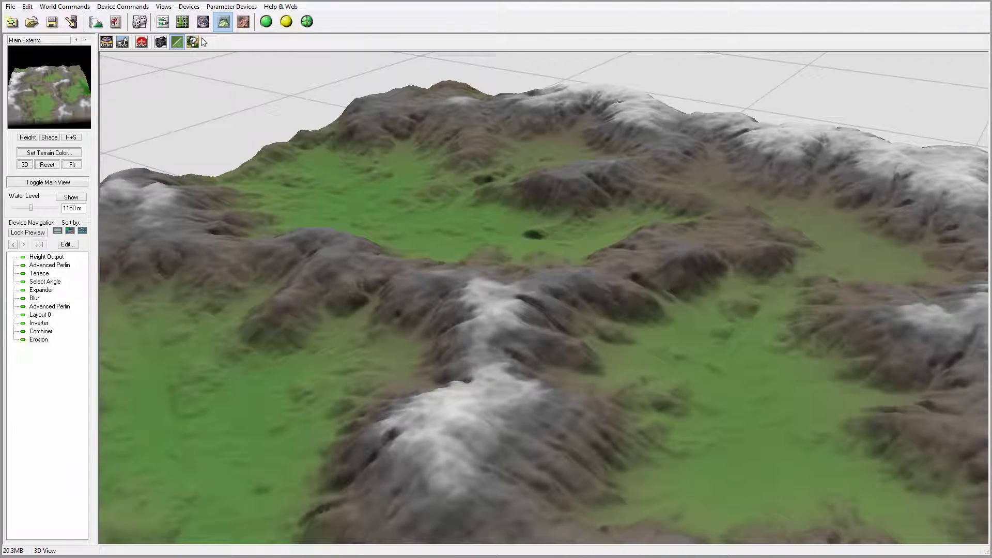
# - Mask the Erosion with the Inverter's output, rebuild the world and inspect the terrain in 3D
pyautogui.click(163, 21)
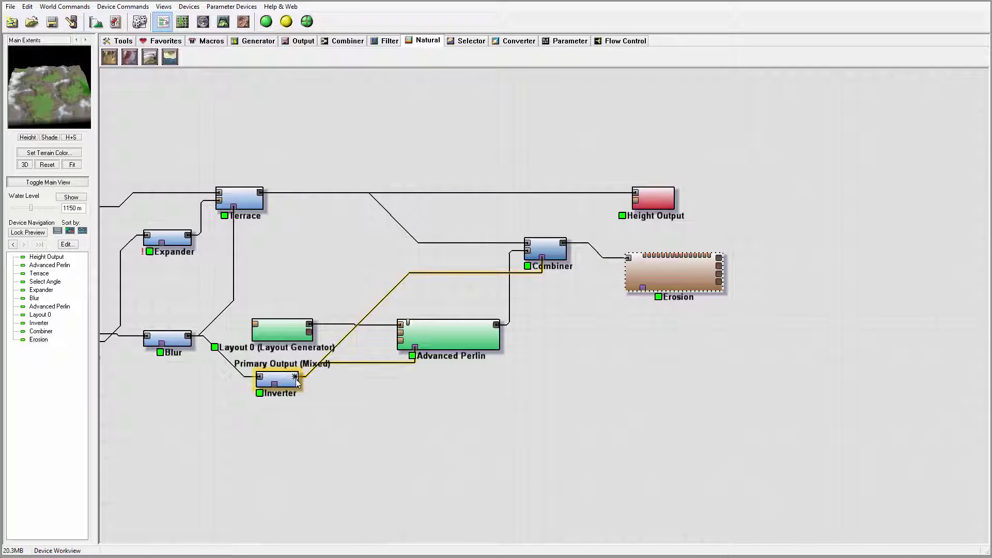
pyautogui.moveTo(297, 380); pyautogui.dragTo(643, 292)
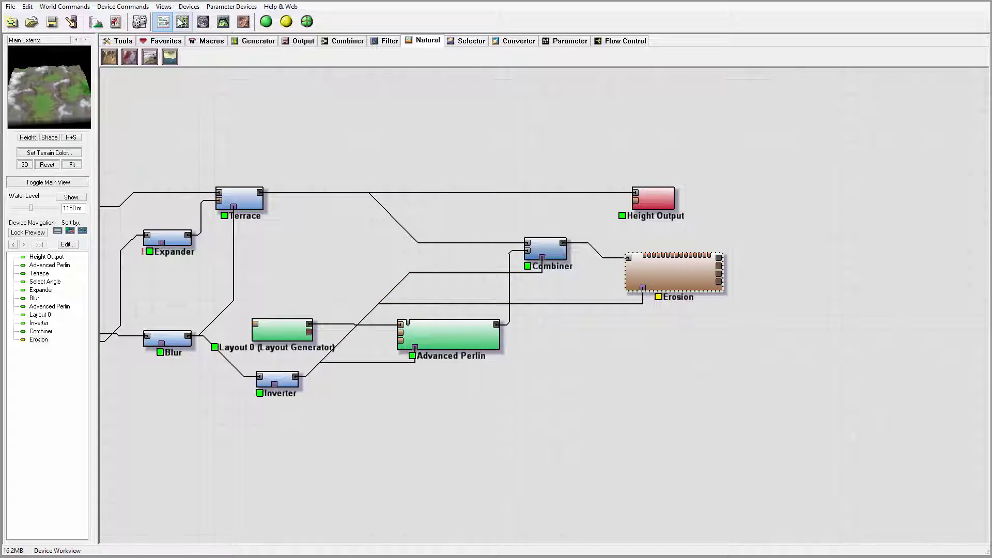
pyautogui.click(223, 22)
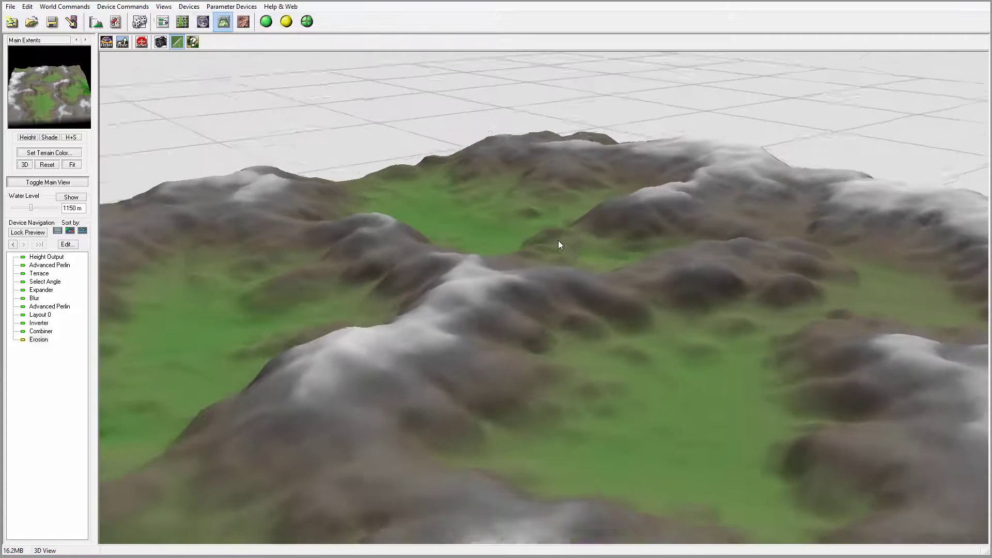
pyautogui.scroll(3, 557, 245)
pyautogui.click(266, 21)
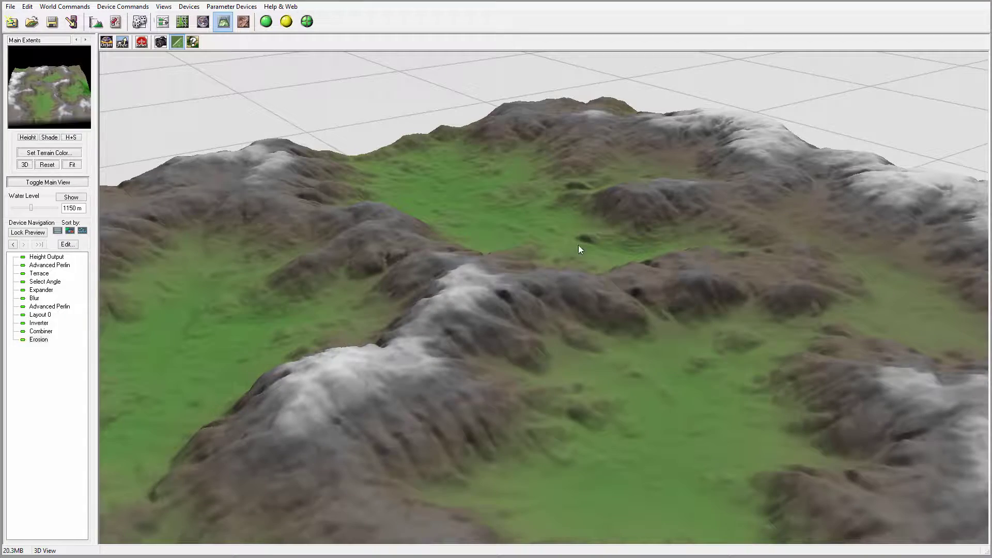
pyautogui.moveTo(578, 246); pyautogui.dragTo(542, 194)
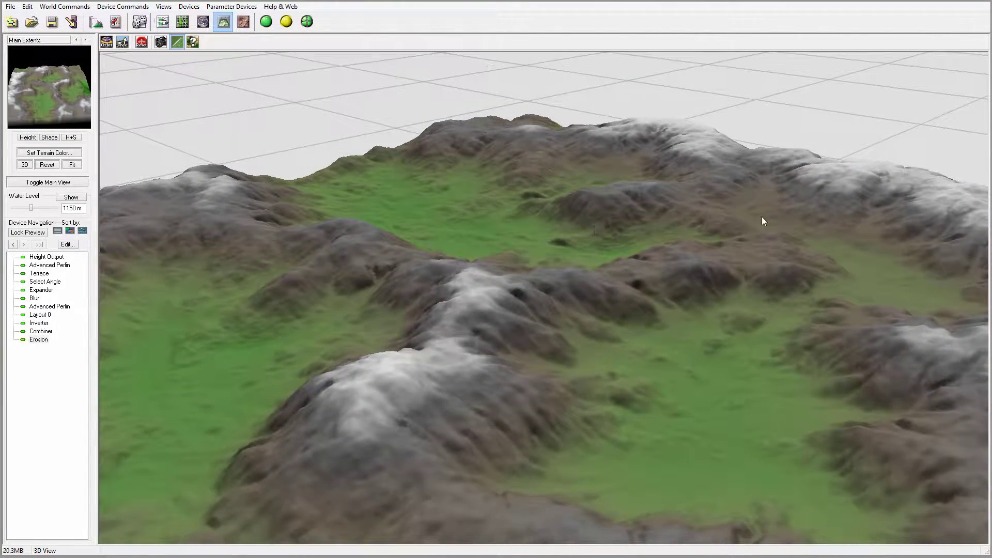
pyautogui.moveTo(763, 221); pyautogui.dragTo(349, 263)
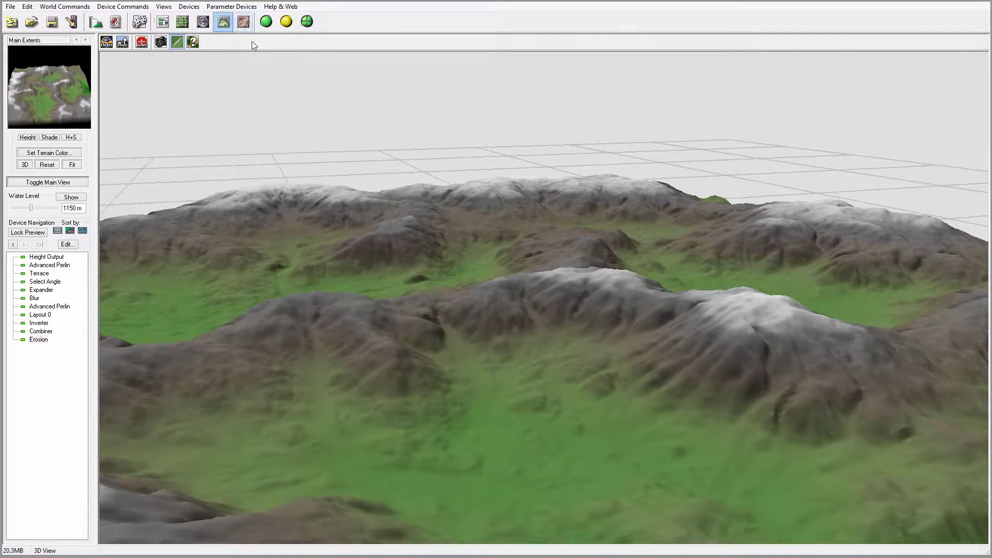
# - Review the Inverter and Expander in the network and examine the Terrace's terrain in 3D
pyautogui.click(162, 22)
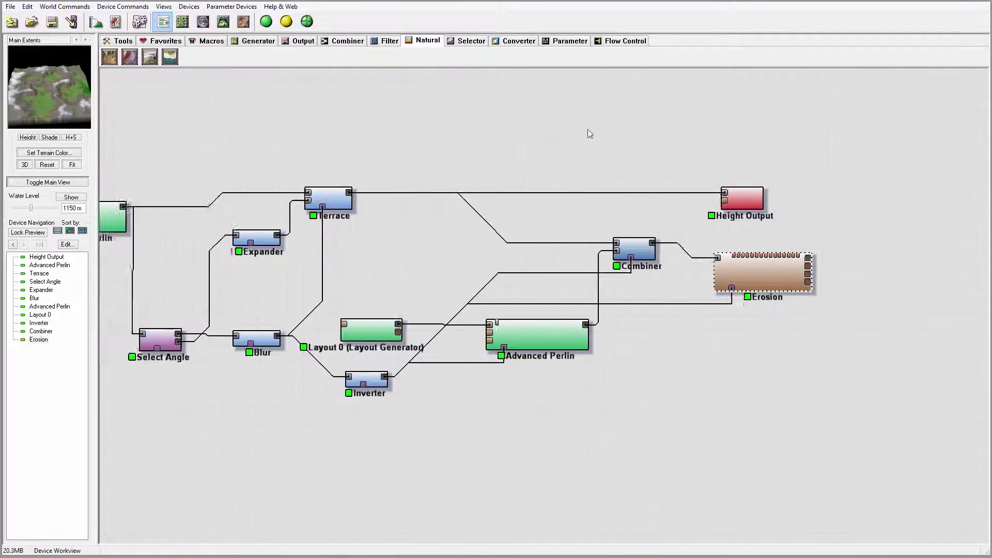
pyautogui.click(458, 378)
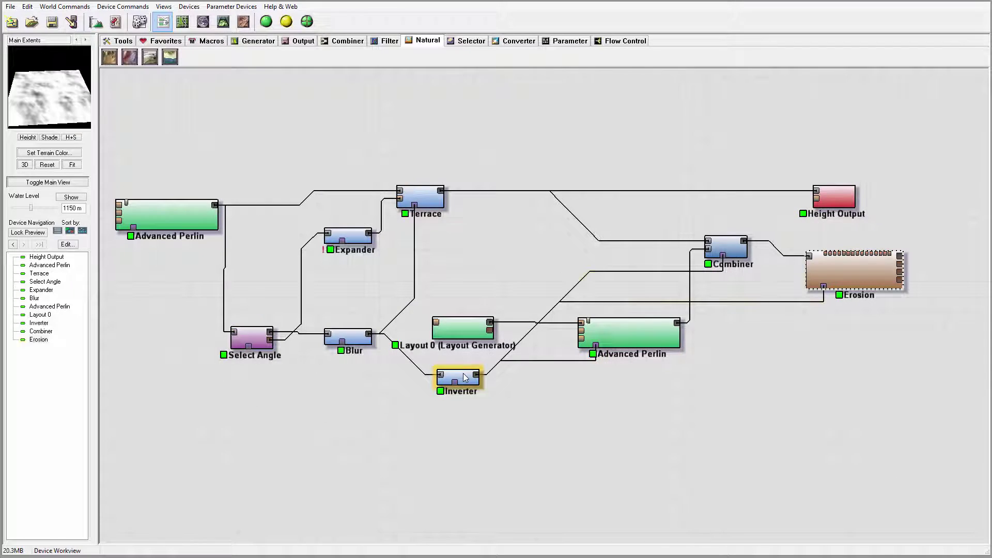
pyautogui.click(393, 198)
pyautogui.moveTo(349, 235); pyautogui.dragTo(344, 236)
pyautogui.click(418, 195)
pyautogui.click(223, 21)
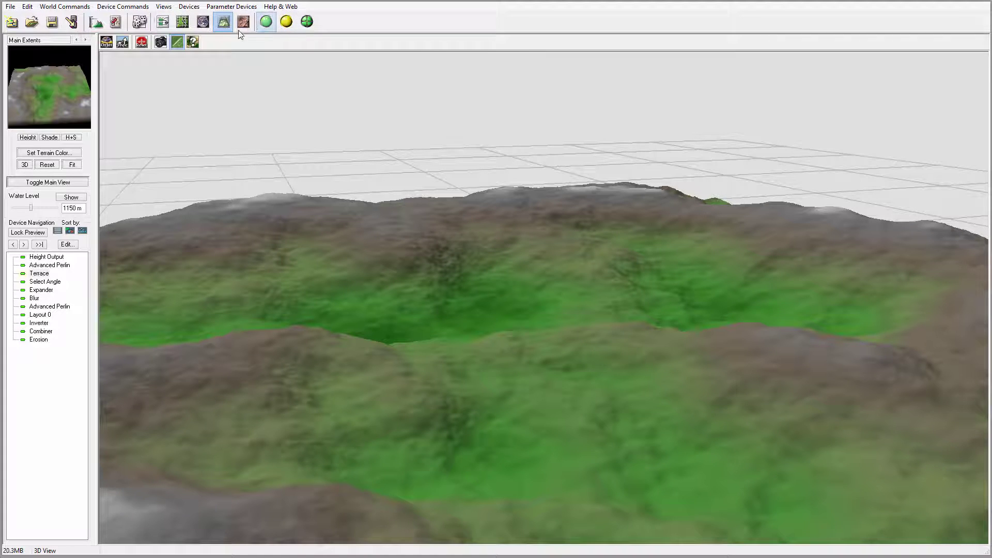
# - Shift the Expander slightly away from the Terrace in the network and set its distance to 11
pyautogui.click(163, 21)
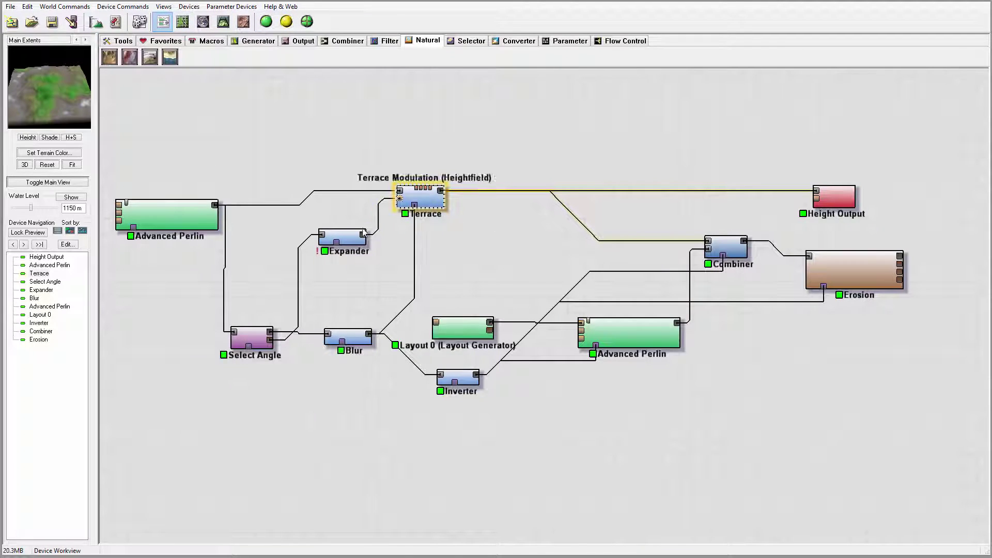
pyautogui.moveTo(349, 243); pyautogui.dragTo(338, 253)
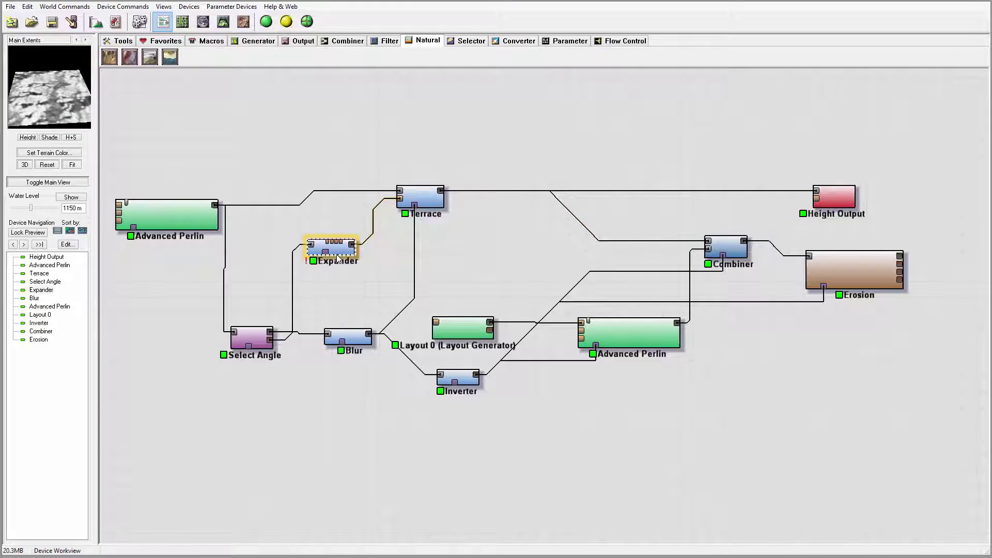
pyautogui.doubleClick(337, 255)
pyautogui.moveTo(500, 292); pyautogui.dragTo(474, 294)
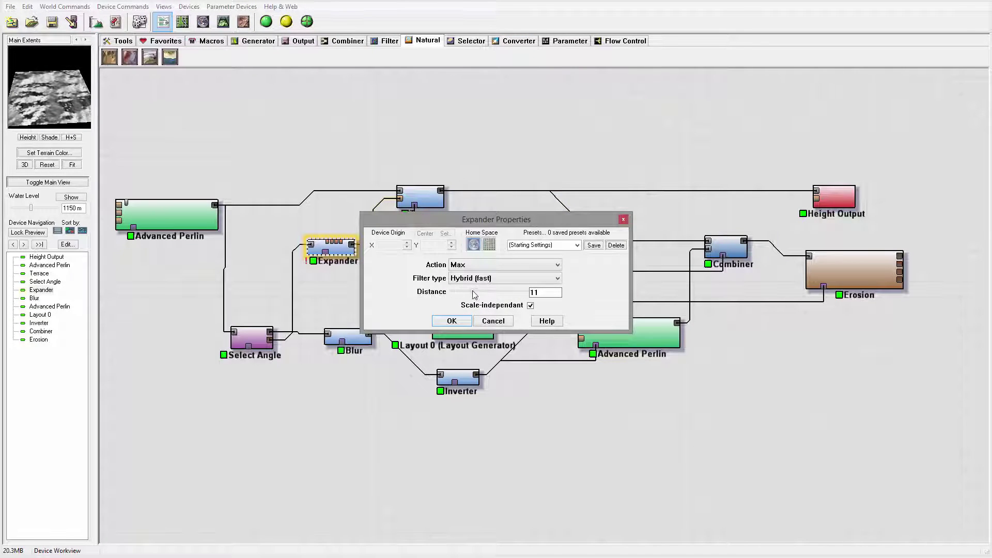
pyautogui.click(452, 321)
# - Rebuild the world with the Terrace selected and inspect its terrain in 3D from different angles
pyautogui.click(421, 197)
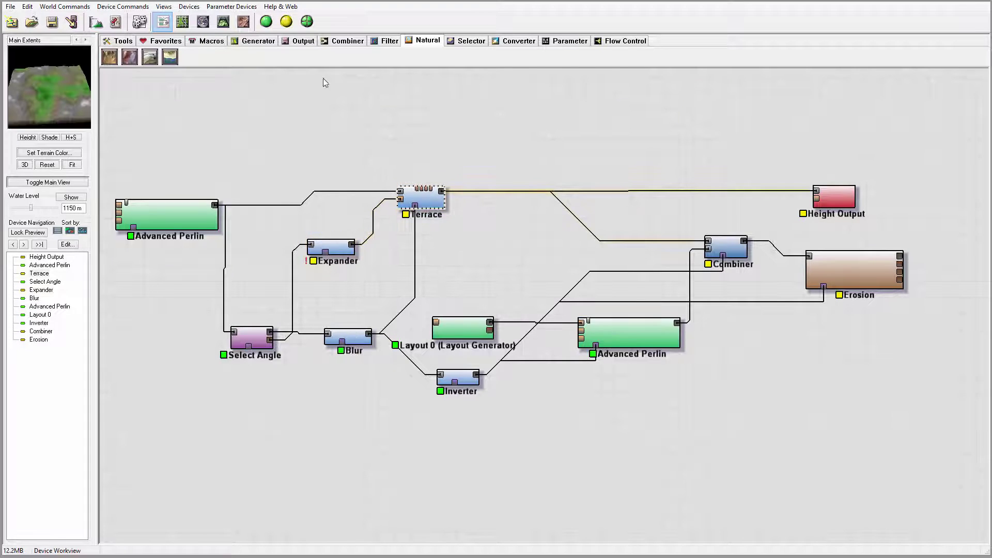
pyautogui.click(223, 22)
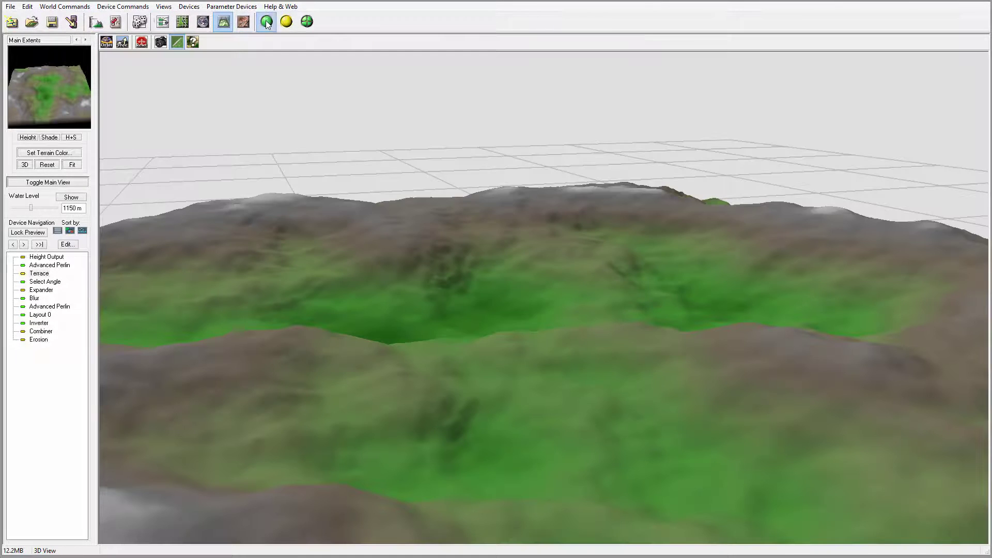
pyautogui.click(266, 21)
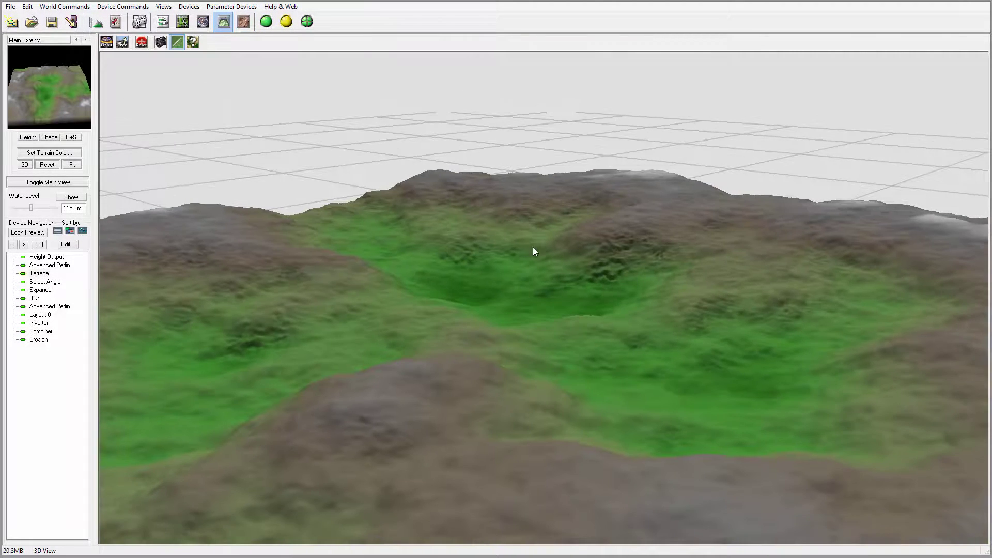
pyautogui.moveTo(487, 266); pyautogui.dragTo(594, 261)
pyautogui.moveTo(521, 269); pyautogui.dragTo(494, 293)
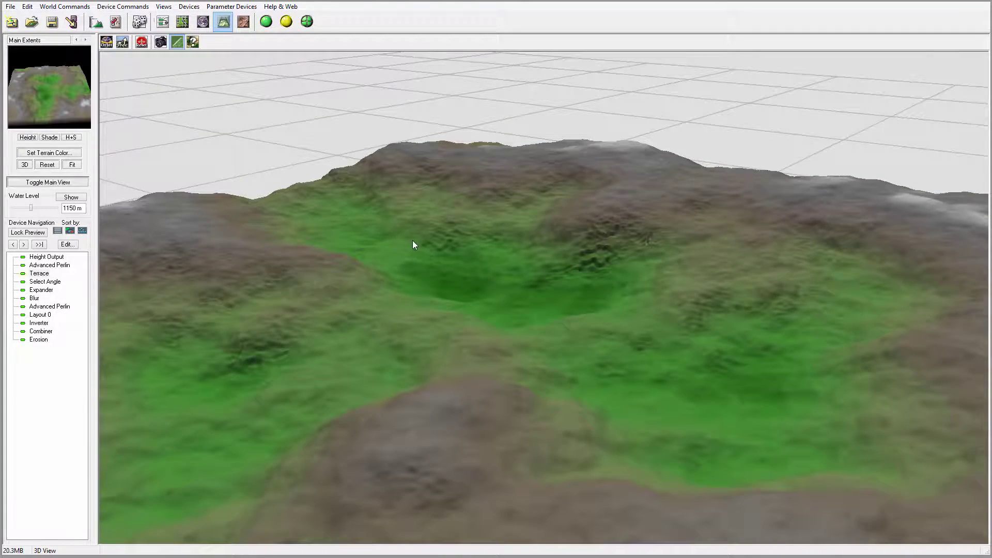
pyautogui.moveTo(413, 240)
pyautogui.mouseDown()
pyautogui.moveTo(404, 227)
pyautogui.moveTo(421, 226)
pyautogui.mouseUp()
pyautogui.moveTo(492, 214); pyautogui.dragTo(491, 155)
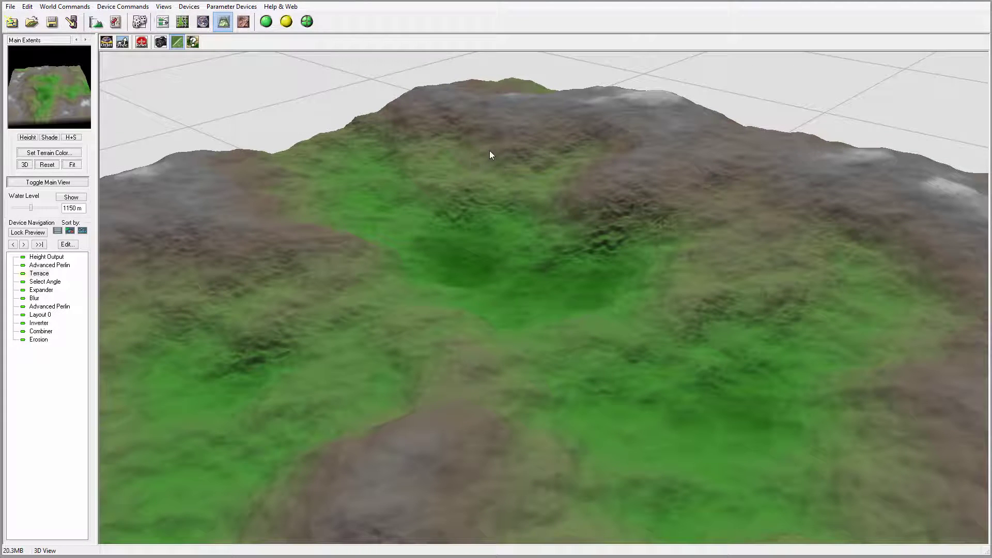
# - Examine the Erosion's terrain in 3D from several sides and distances, and return to the Erosion in the device network
pyautogui.click(163, 22)
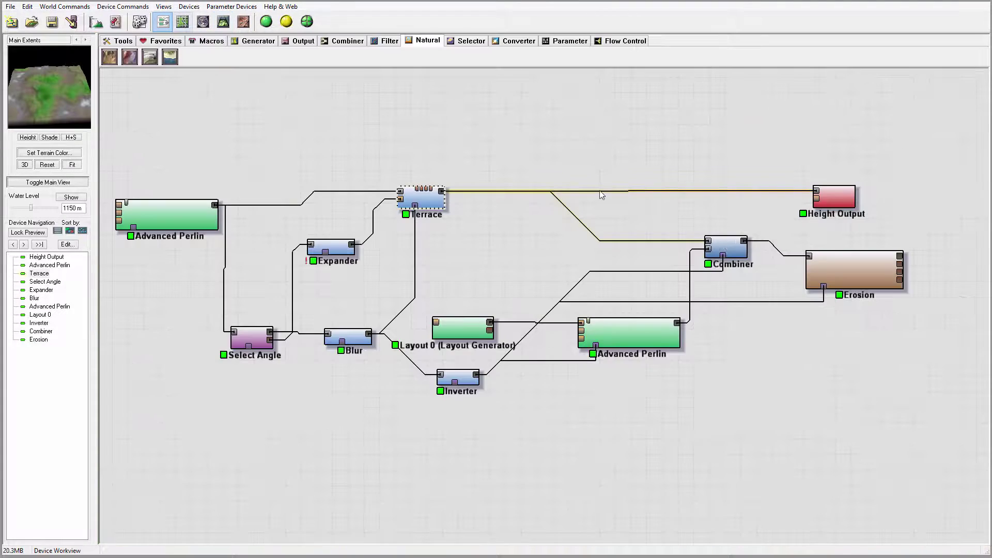
pyautogui.click(223, 22)
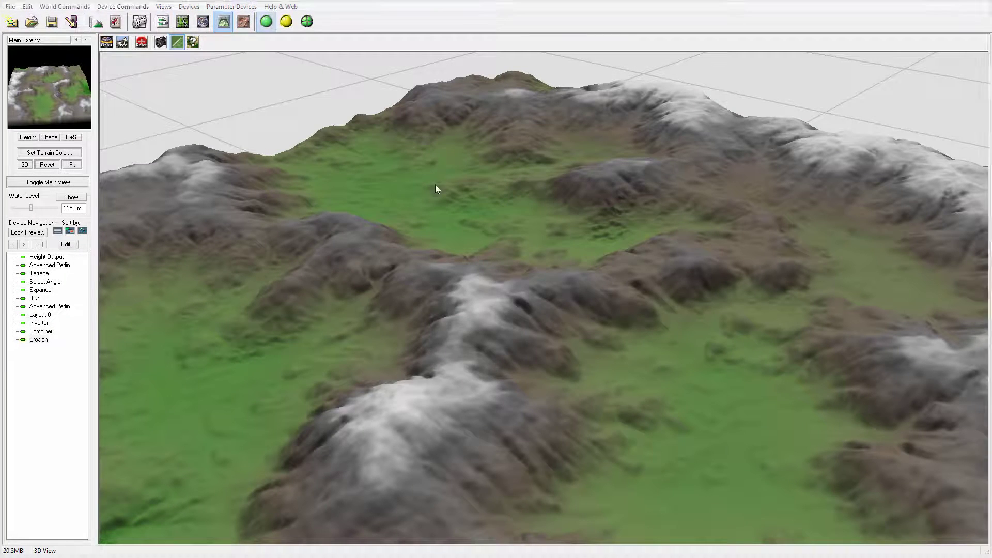
pyautogui.moveTo(576, 219); pyautogui.dragTo(520, 199)
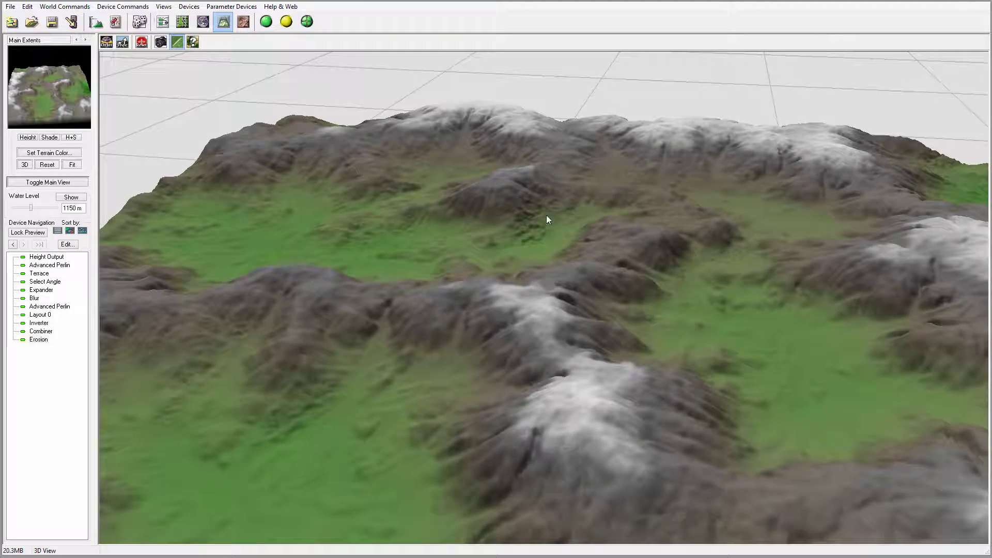
pyautogui.moveTo(274, 179); pyautogui.dragTo(575, 148)
pyautogui.moveTo(611, 270); pyautogui.dragTo(451, 269)
pyautogui.scroll(3, 652, 210)
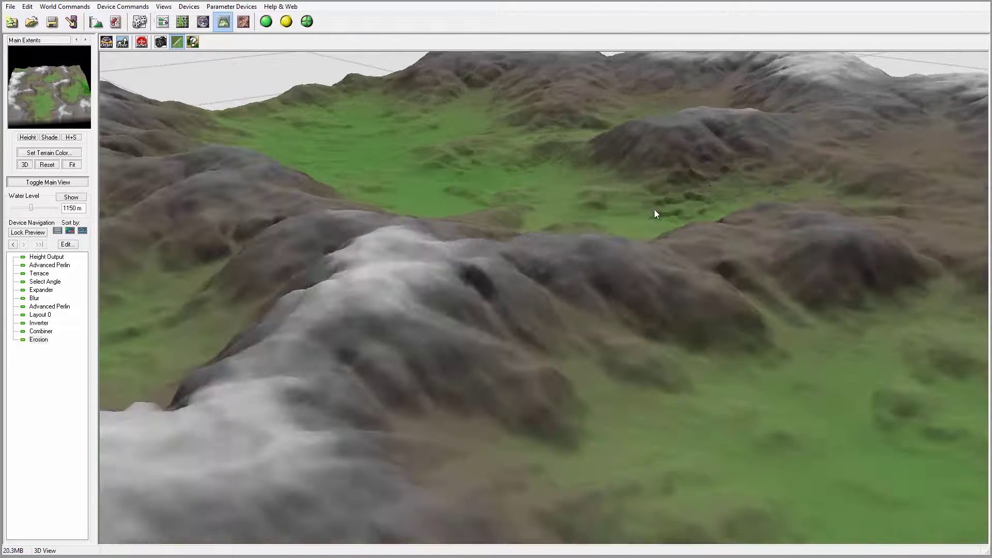
pyautogui.moveTo(794, 187); pyautogui.dragTo(774, 267)
pyautogui.moveTo(740, 295); pyautogui.dragTo(465, 224)
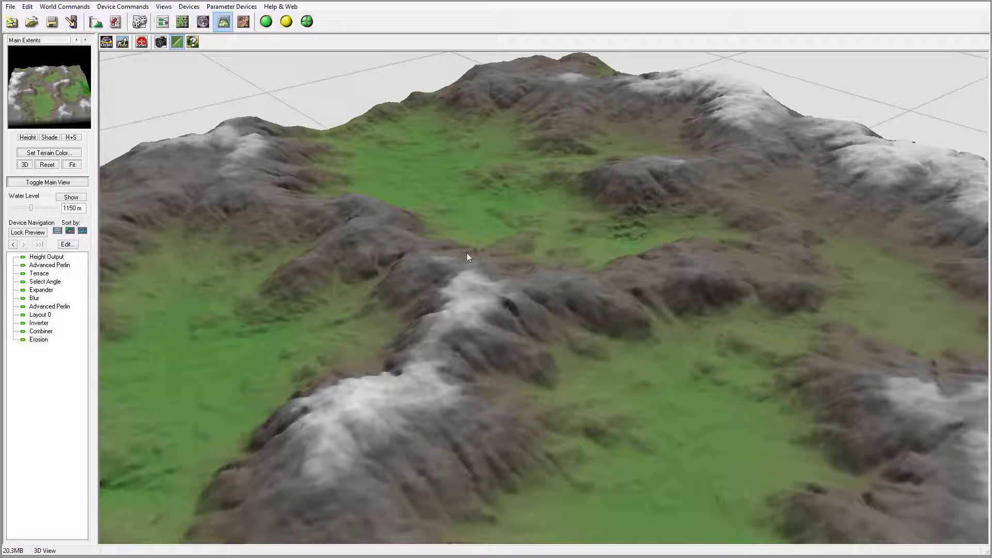
pyautogui.moveTo(264, 198); pyautogui.dragTo(603, 166)
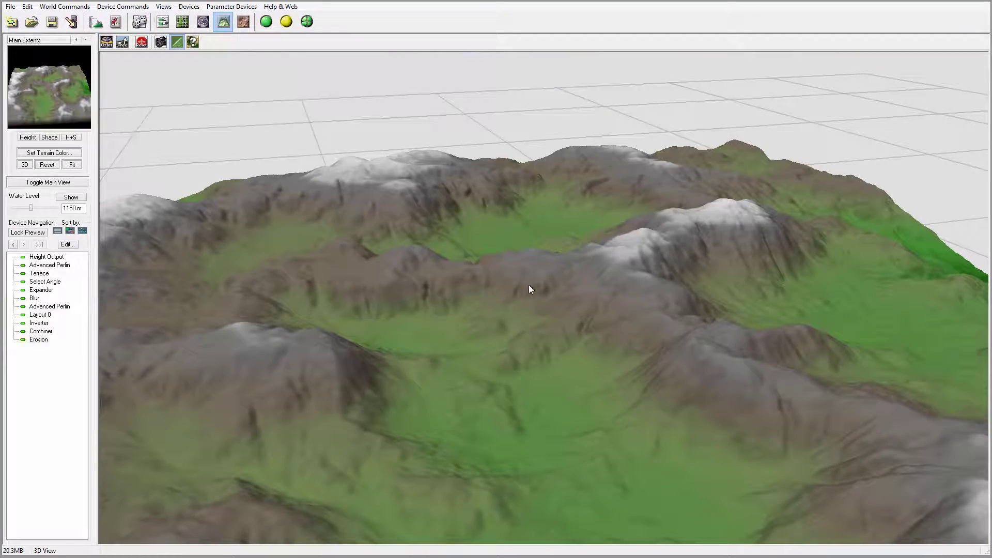
pyautogui.moveTo(702, 221); pyautogui.dragTo(609, 192)
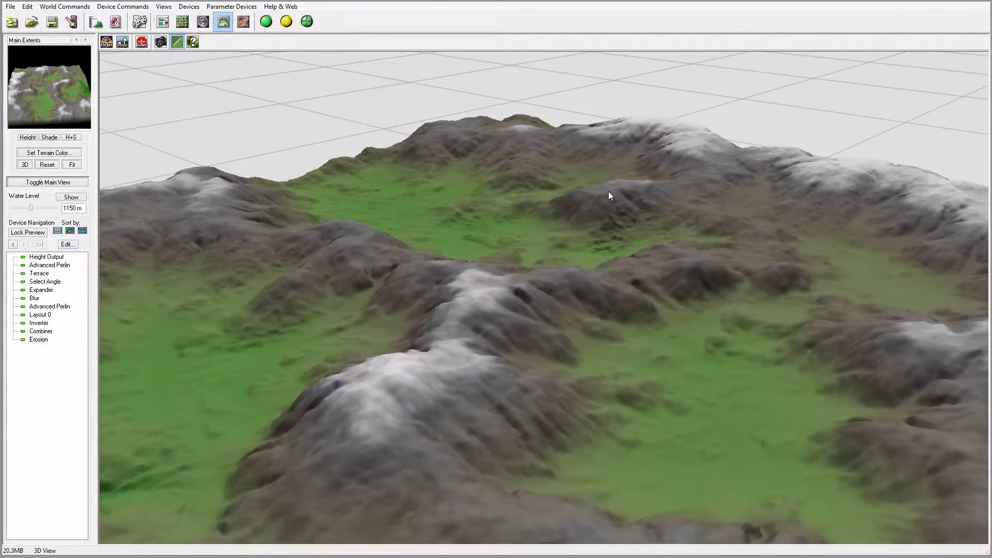
pyautogui.click(163, 22)
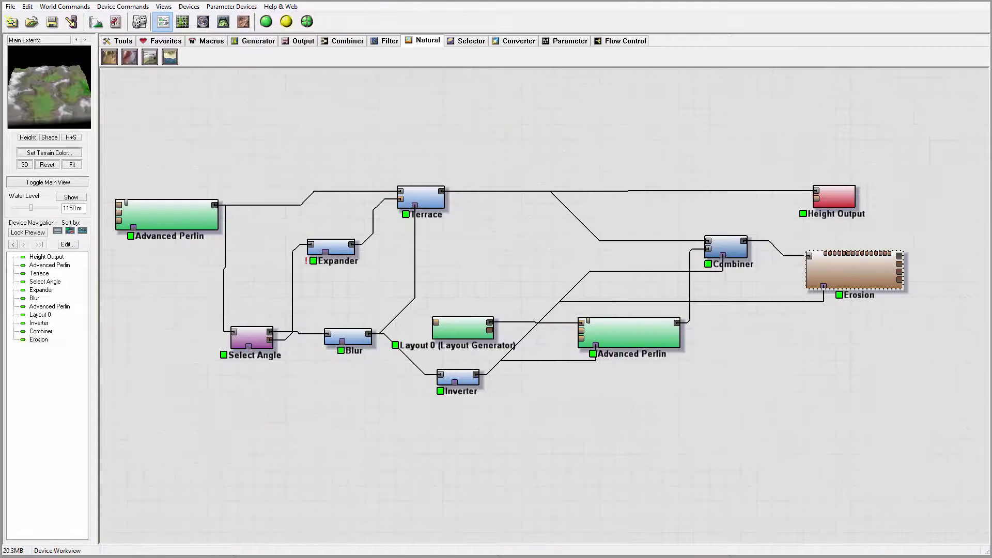
pyautogui.moveTo(829, 303); pyautogui.dragTo(580, 307, button='right')
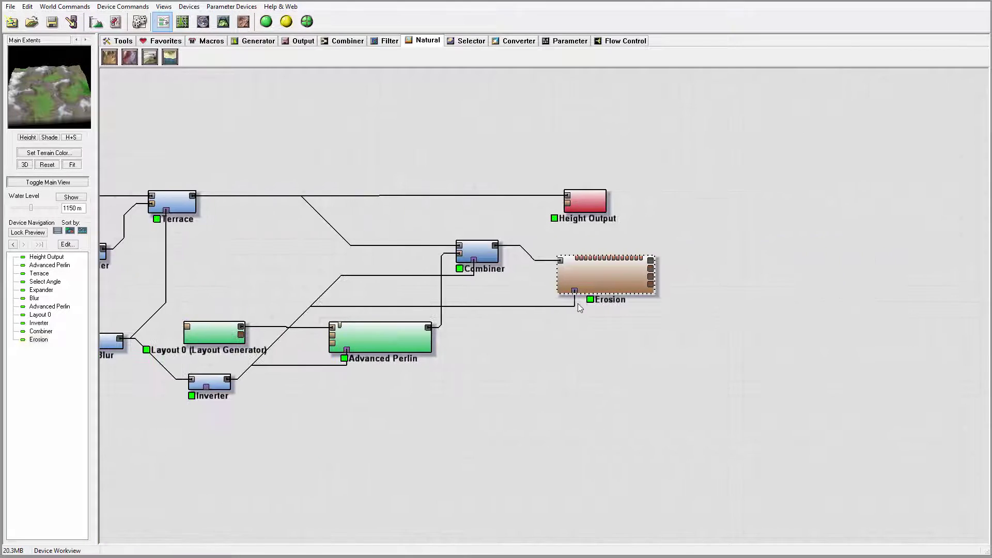
# - Move the Height Output beyond the Erosion and connect the Erosion's first output to its primary input
pyautogui.moveTo(598, 205); pyautogui.dragTo(819, 217)
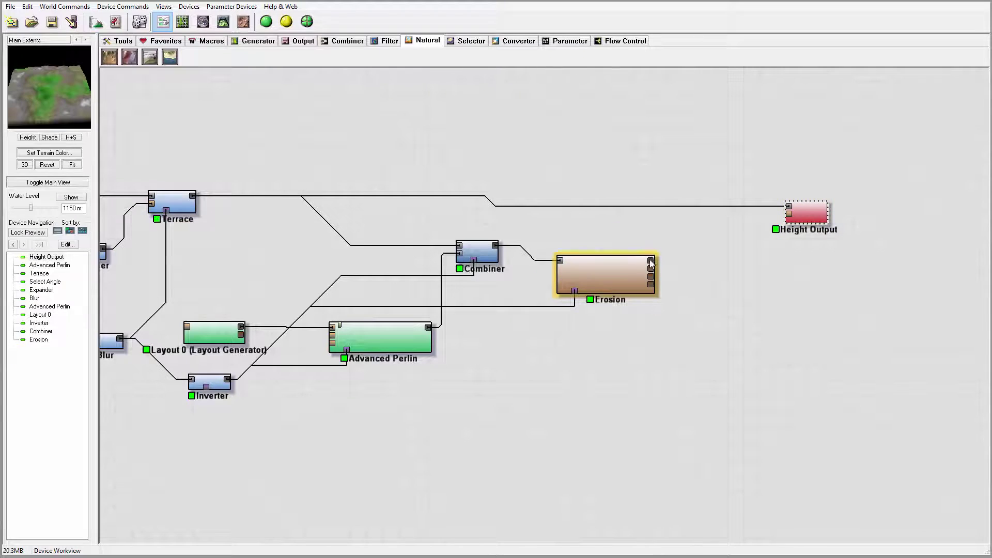
pyautogui.moveTo(651, 263); pyautogui.dragTo(837, 261)
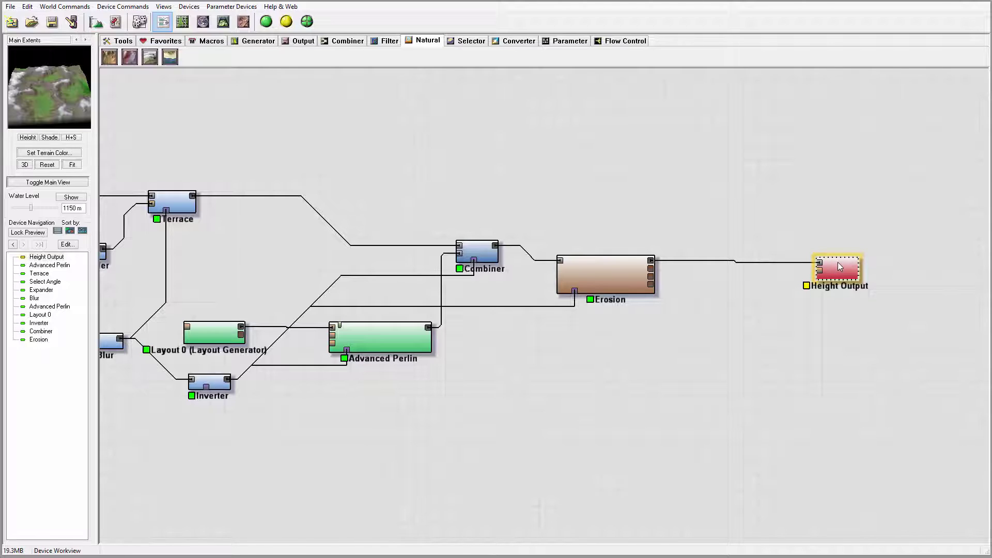
pyautogui.moveTo(838, 262); pyautogui.dragTo(837, 261)
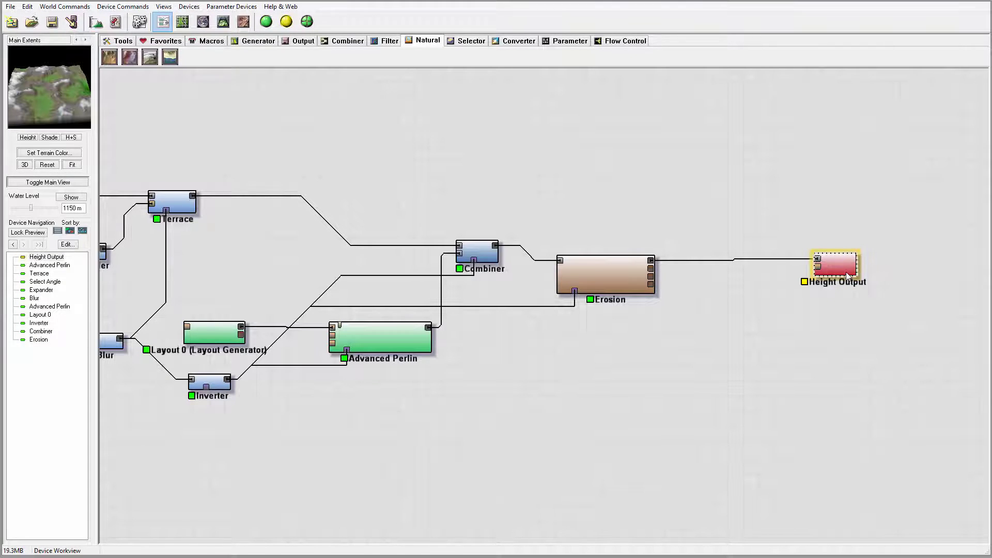
# - Duplicate the Height Output three times beneath the original and connect the copies in order to the Erosion's remaining outputs, starting with Flow map
pyautogui.keyDown('ctrl'); pyautogui.moveTo(847, 274); pyautogui.dragTo(842, 305); pyautogui.keyUp('ctrl')
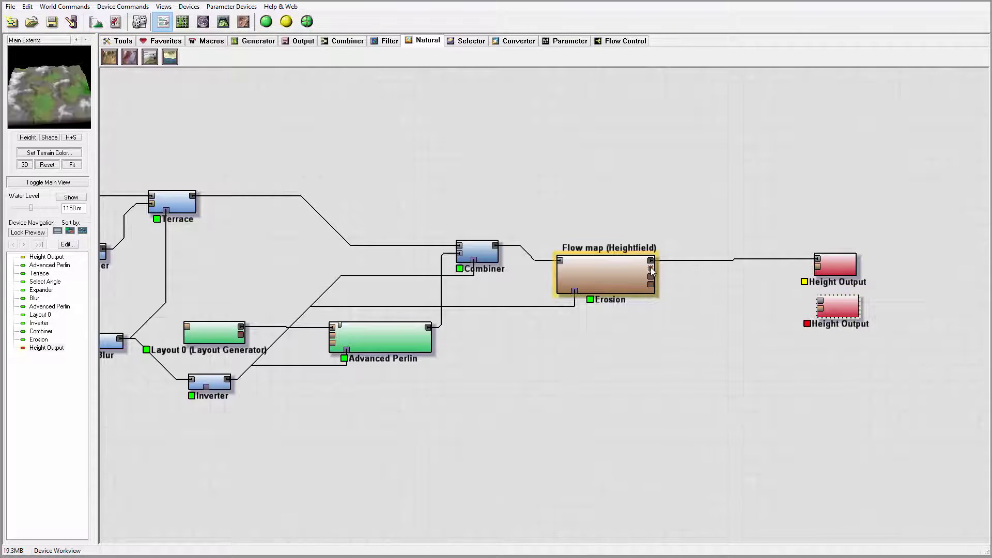
pyautogui.moveTo(650, 268); pyautogui.dragTo(820, 301)
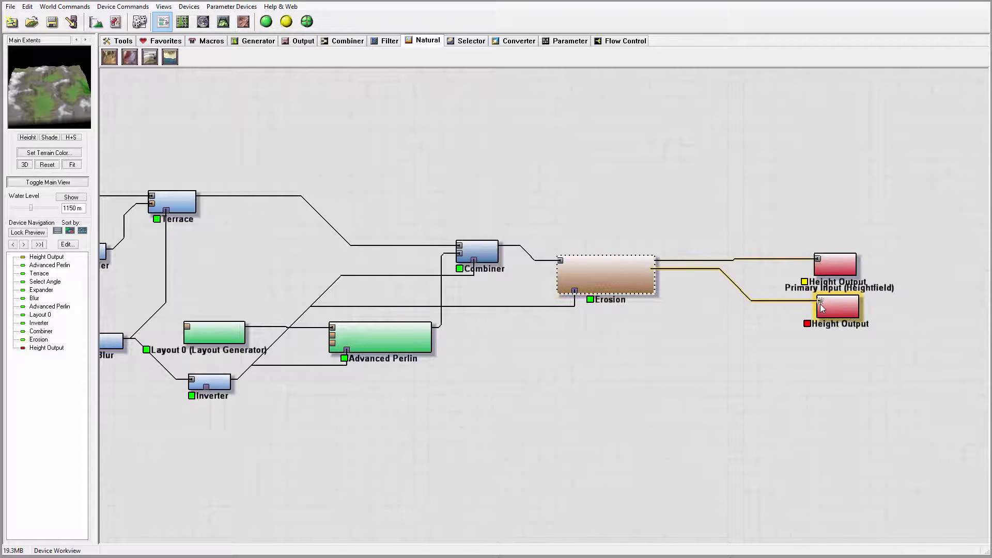
pyautogui.click(845, 366)
pyautogui.keyDown('ctrl'); pyautogui.moveTo(835, 265); pyautogui.dragTo(837, 354); pyautogui.keyUp('ctrl')
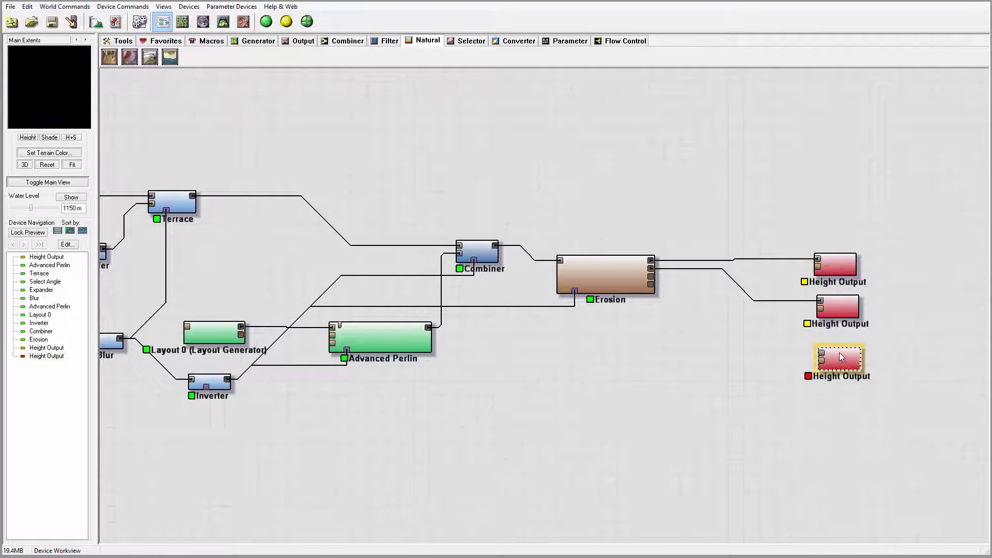
pyautogui.moveTo(651, 277); pyautogui.dragTo(819, 348)
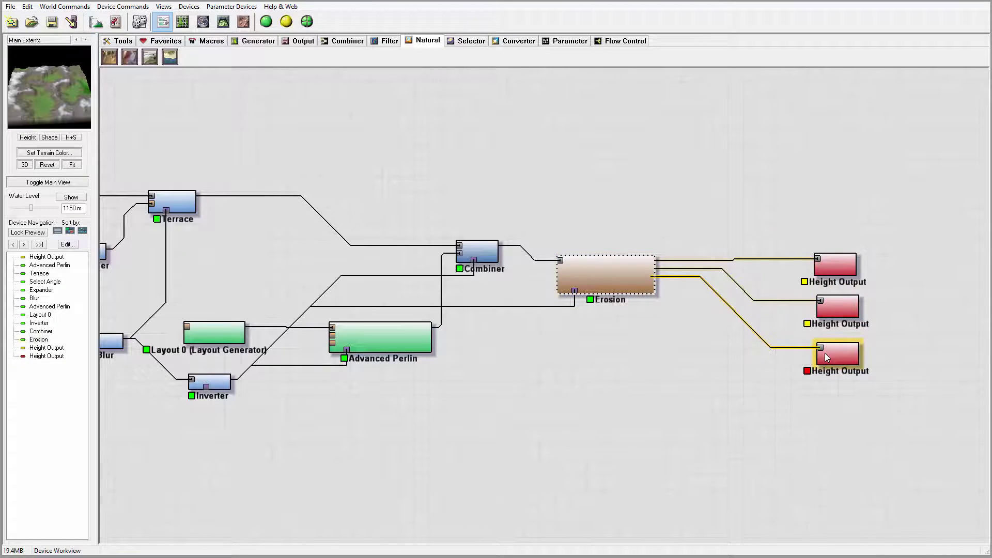
pyautogui.keyDown('ctrl'); pyautogui.moveTo(835, 264); pyautogui.dragTo(846, 402); pyautogui.keyUp('ctrl')
pyautogui.moveTo(650, 284); pyautogui.dragTo(850, 405)
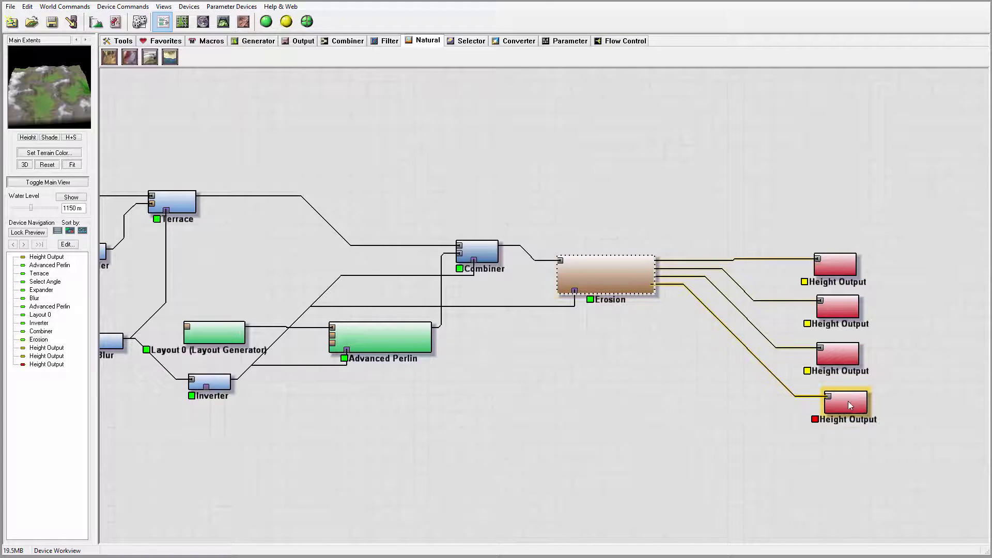
# - Rename the export file of the Height Output fed by the flow map to directional-flow
pyautogui.doubleClick(837, 307)
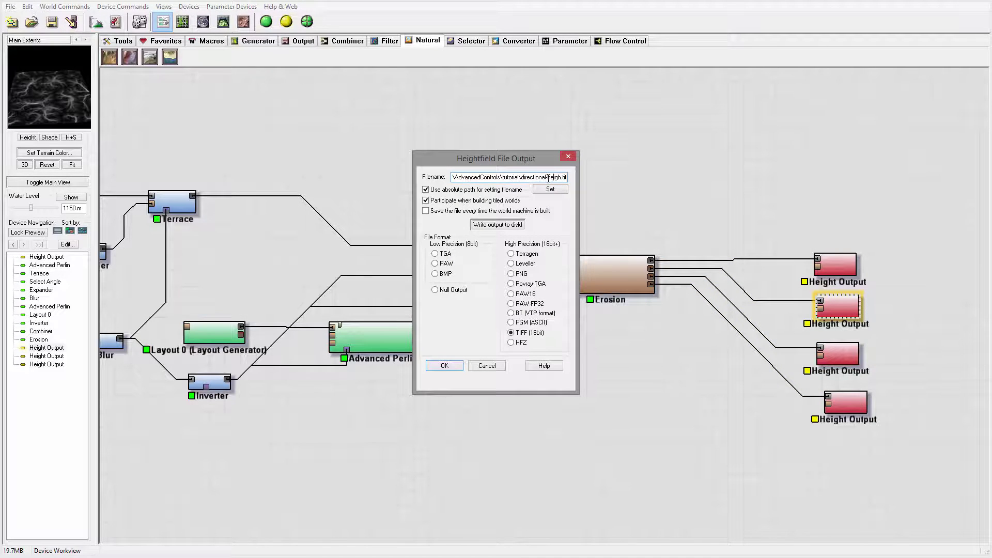
pyautogui.write('flow')
pyautogui.click(444, 365)
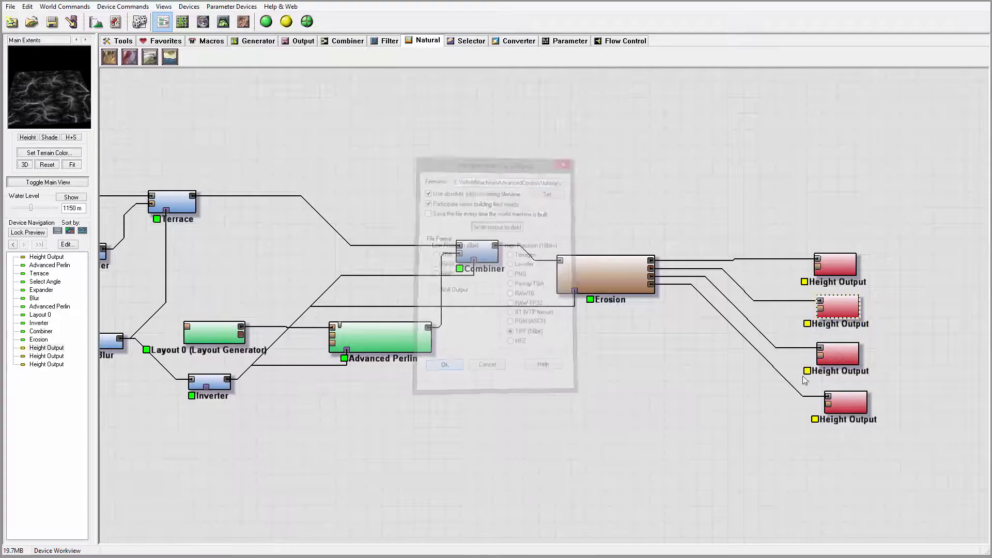
# - Rename the export file of the third Height Output, fed by the Erosion's third output, to directional-wear
pyautogui.doubleClick(836, 354)
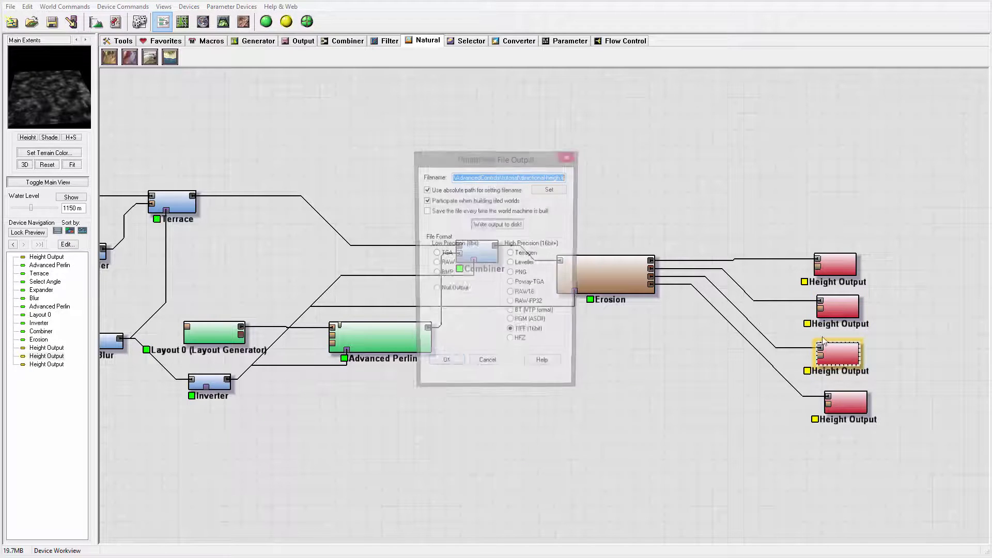
pyautogui.click(549, 177)
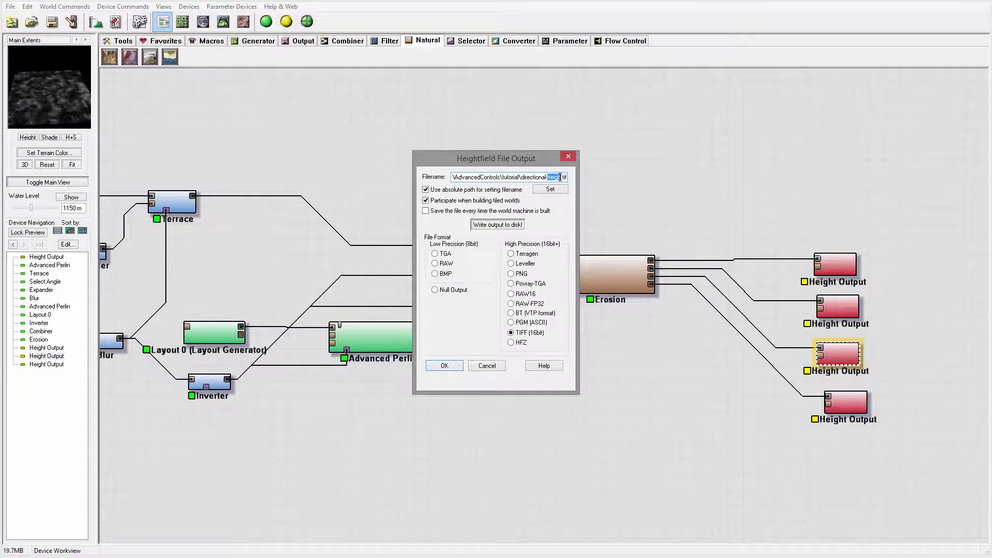
pyautogui.write('wear')
pyautogui.click(433, 361)
# - Rename the export file of the lowest Height Output, fed by the Erosion's last output, to directional-deposit
pyautogui.doubleClick(845, 402)
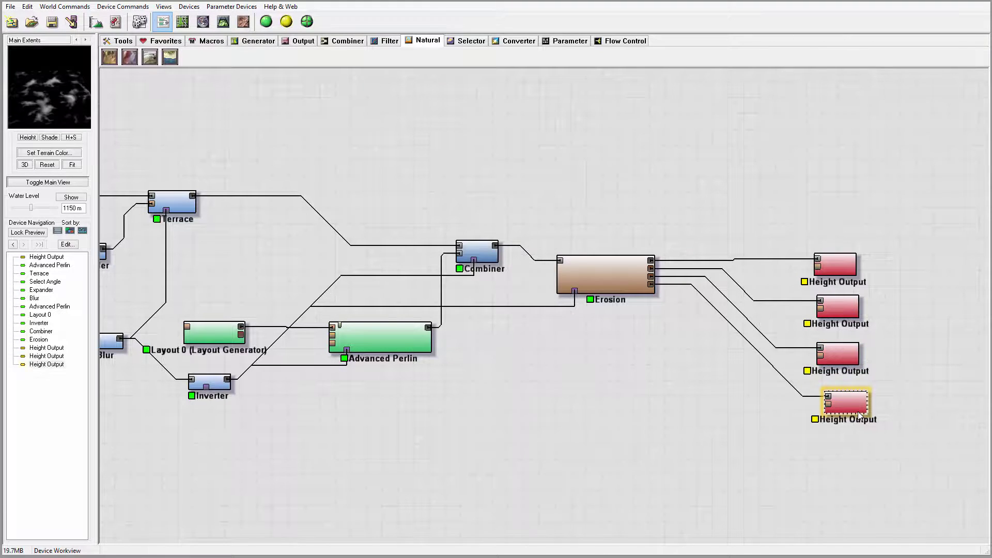
pyautogui.click(548, 177)
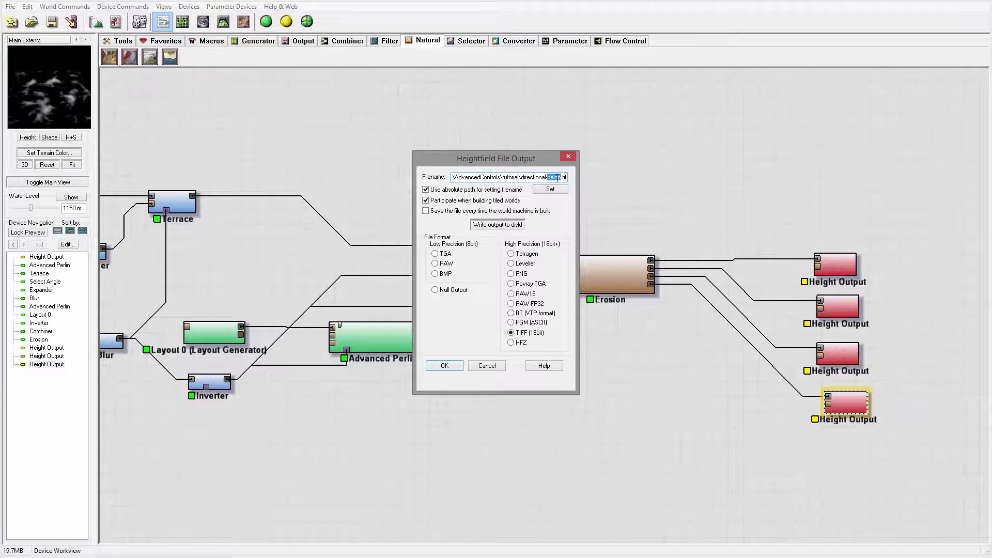
pyautogui.write('depos')
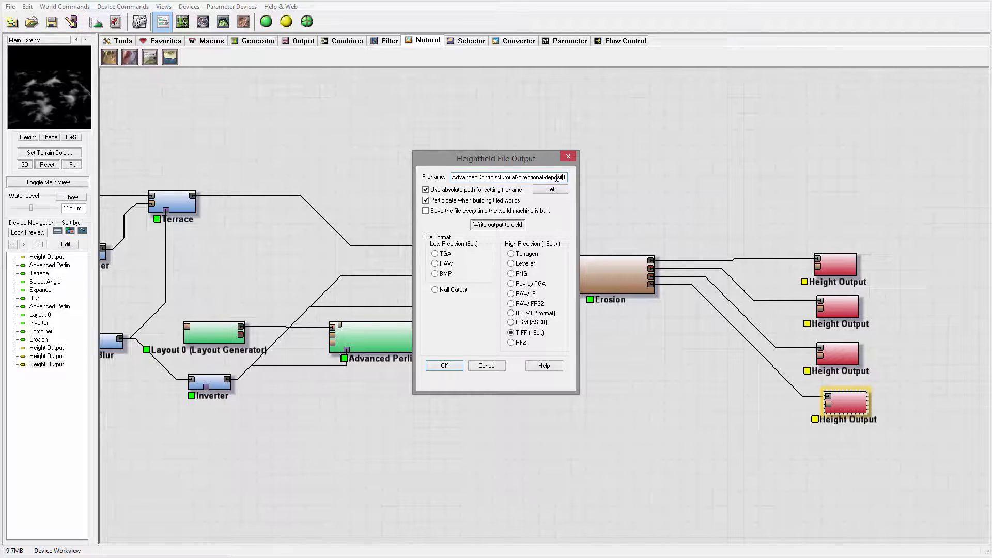
pyautogui.click(453, 368)
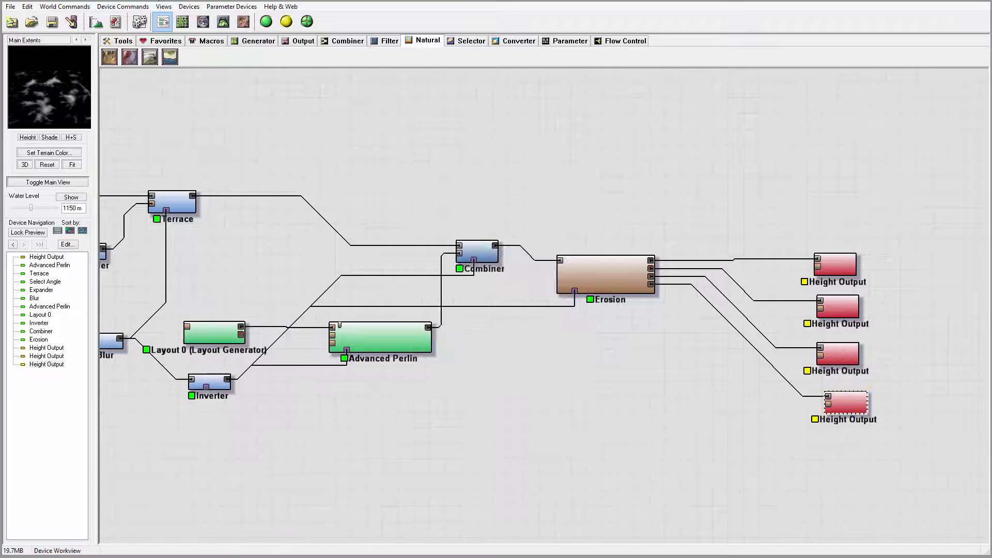
# - Set the project's normal build resolution to 2049 x 2049 for the Main Extents
pyautogui.click(94, 23)
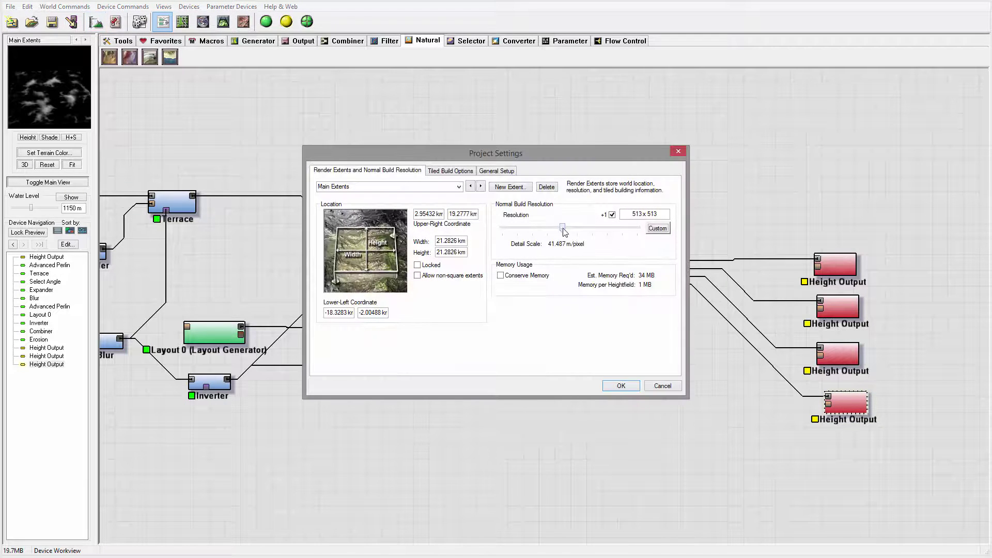
pyautogui.moveTo(564, 232); pyautogui.dragTo(589, 232)
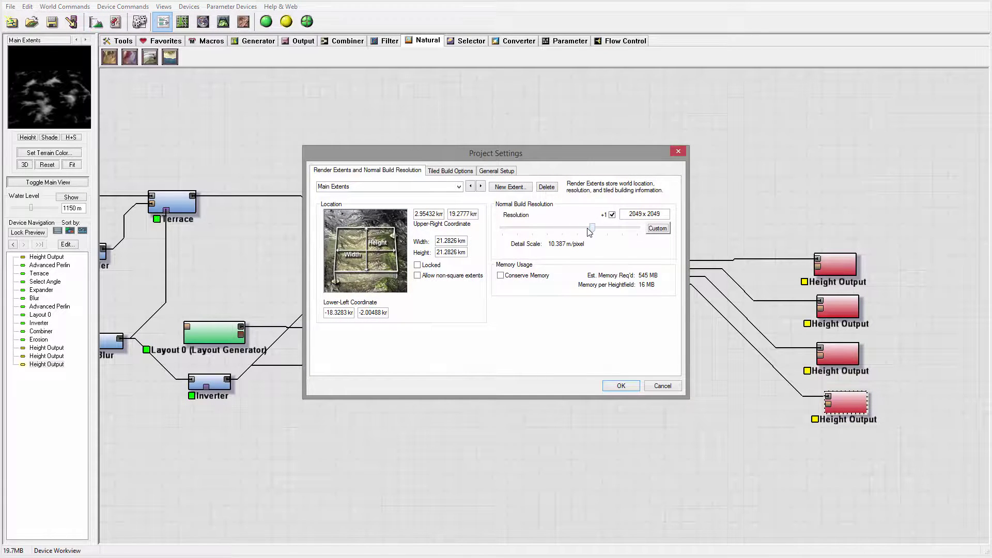
pyautogui.click(622, 385)
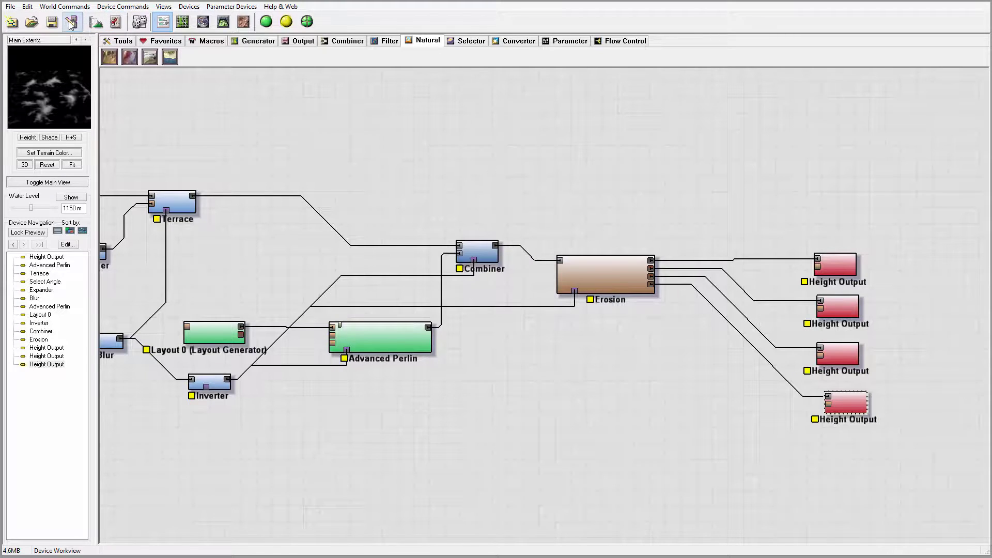
# - Build the world from the Output Manager and export all four Height Outputs to their files
pyautogui.click(71, 22)
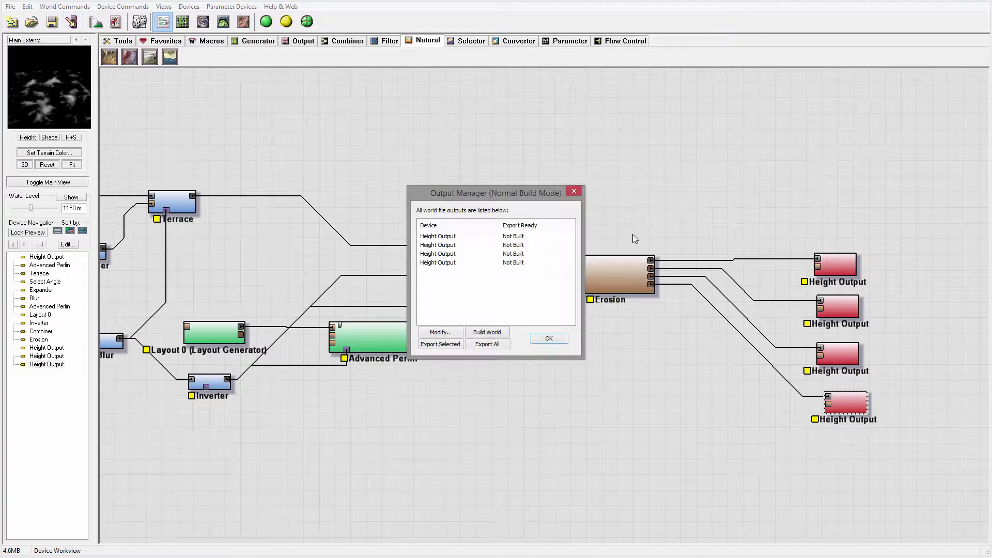
pyautogui.click(487, 332)
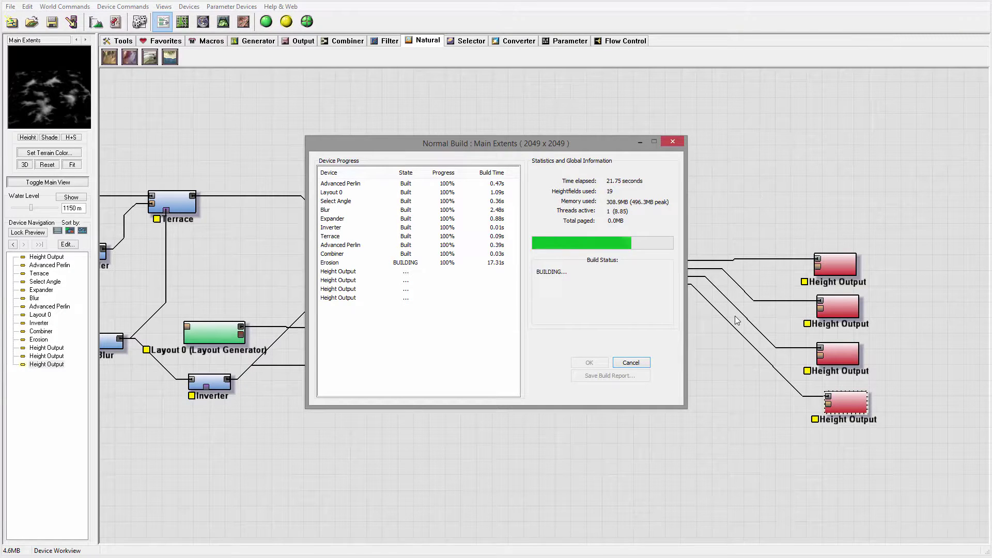
pyautogui.click(497, 344)
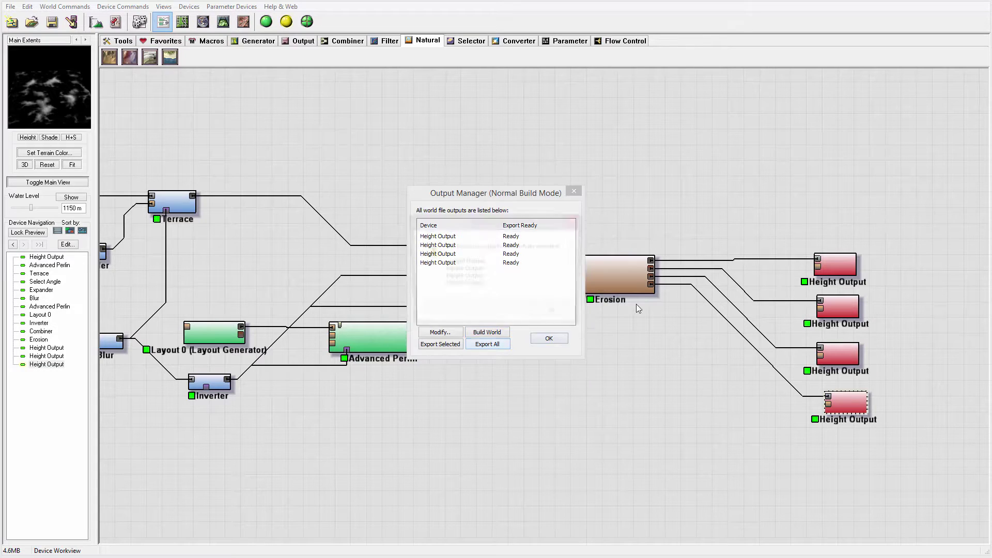
pyautogui.click(551, 315)
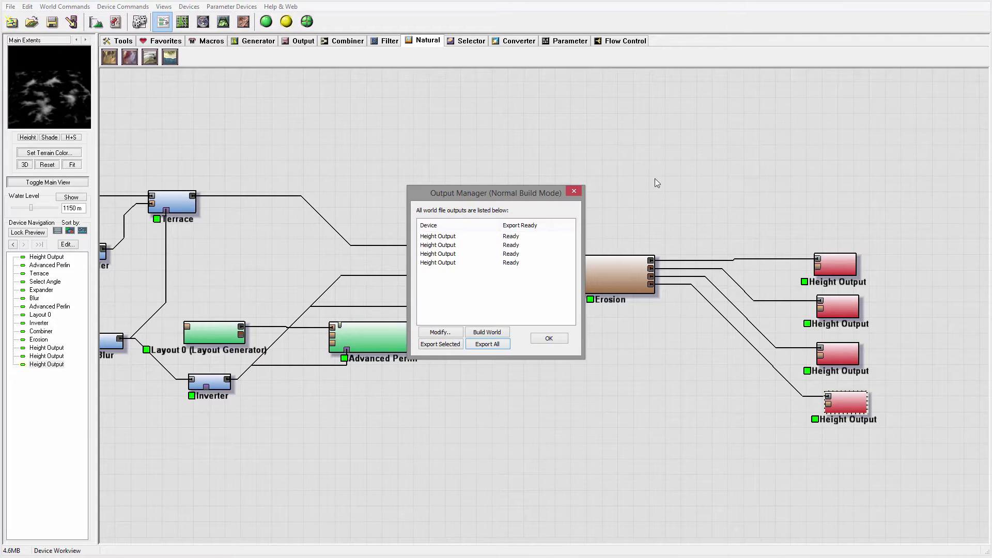
pyautogui.click(550, 340)
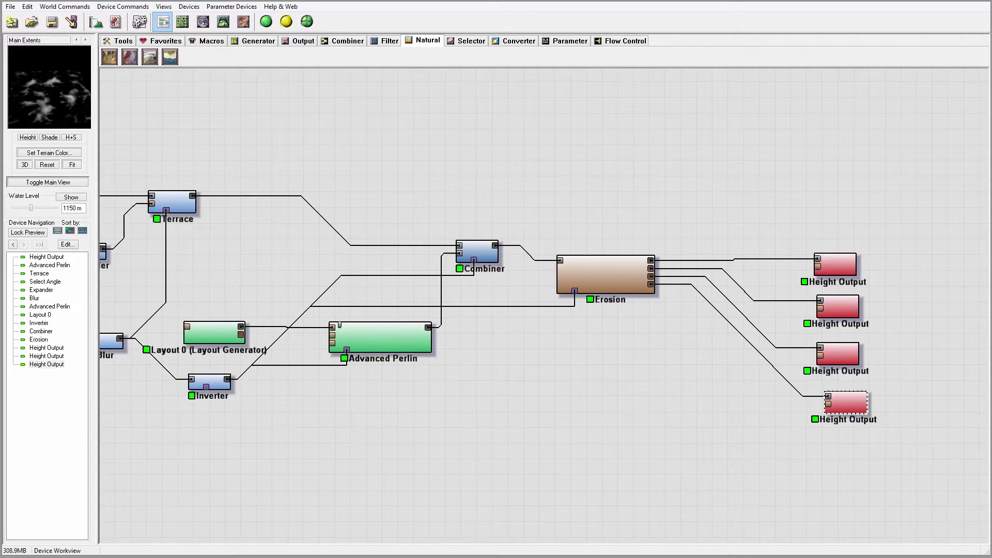